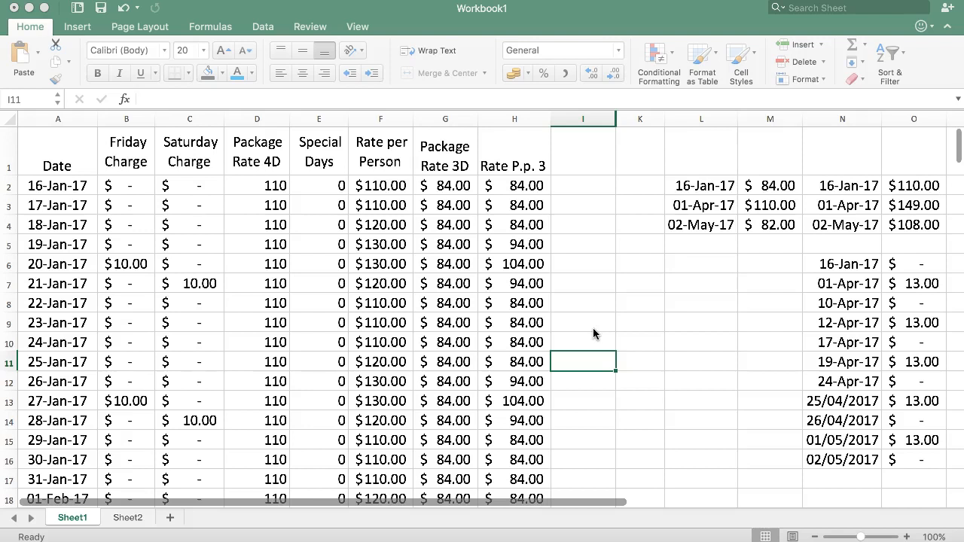
Look over the daily rate table in columns A to H, including its February rows.
{"action": "left_click", "coordinate": [621, 219]}
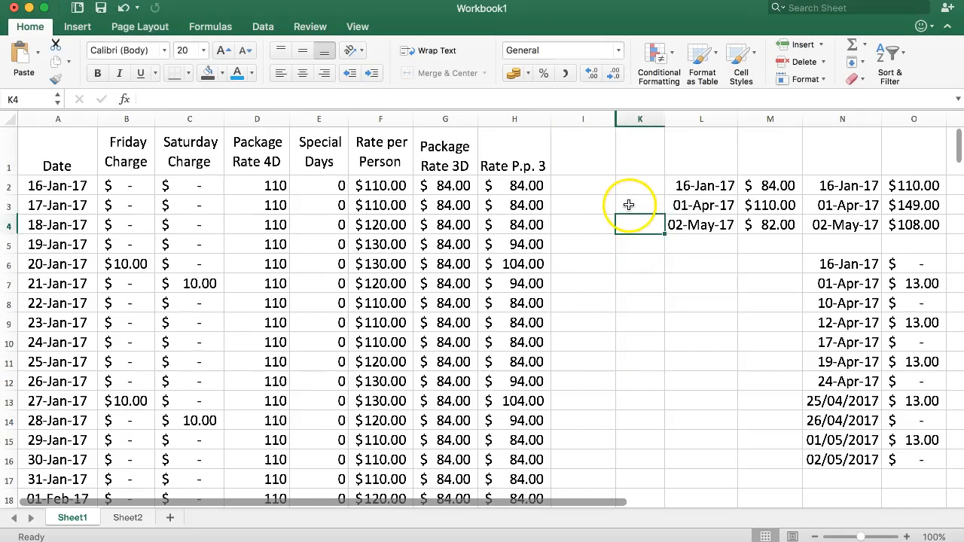
{"action": "left_click", "coordinate": [20, 154]}
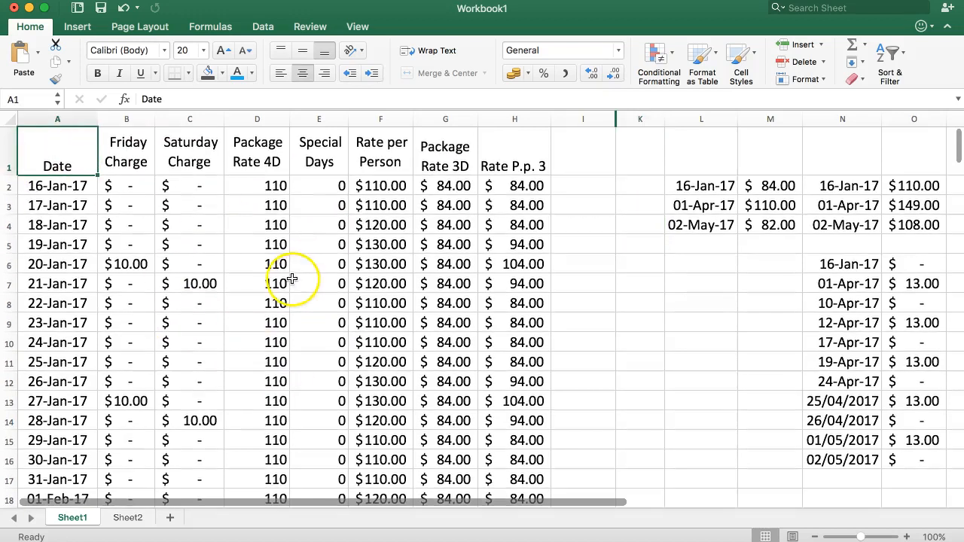
{"action": "left_click_drag", "start_coordinate": [59, 158], "coordinate": [519, 454]}
{"action": "scroll", "coordinate": [506, 406], "scroll_direction": "down", "scroll_amount": 5}
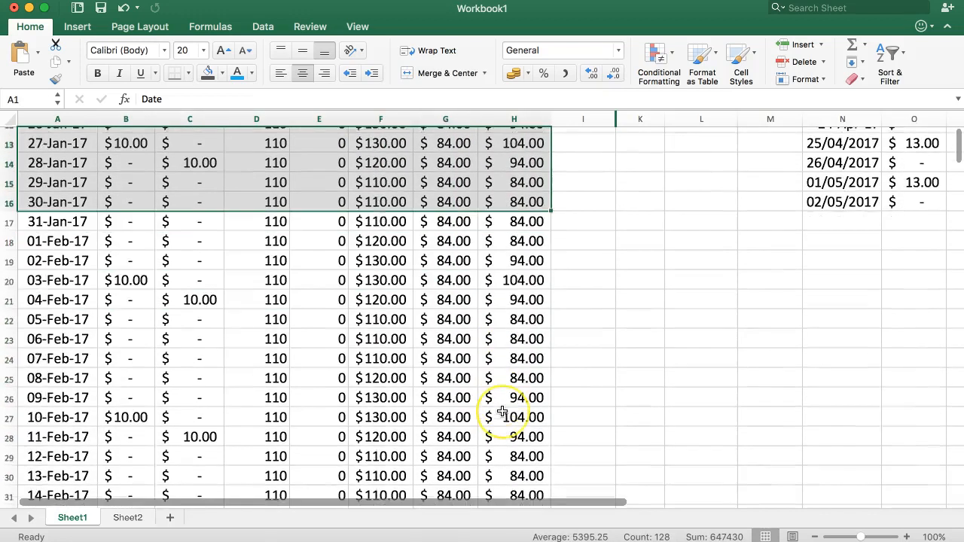
{"action": "scroll", "coordinate": [501, 410], "scroll_direction": "down", "scroll_amount": 4}
{"action": "scroll", "coordinate": [500, 407], "scroll_direction": "up", "scroll_amount": 10}
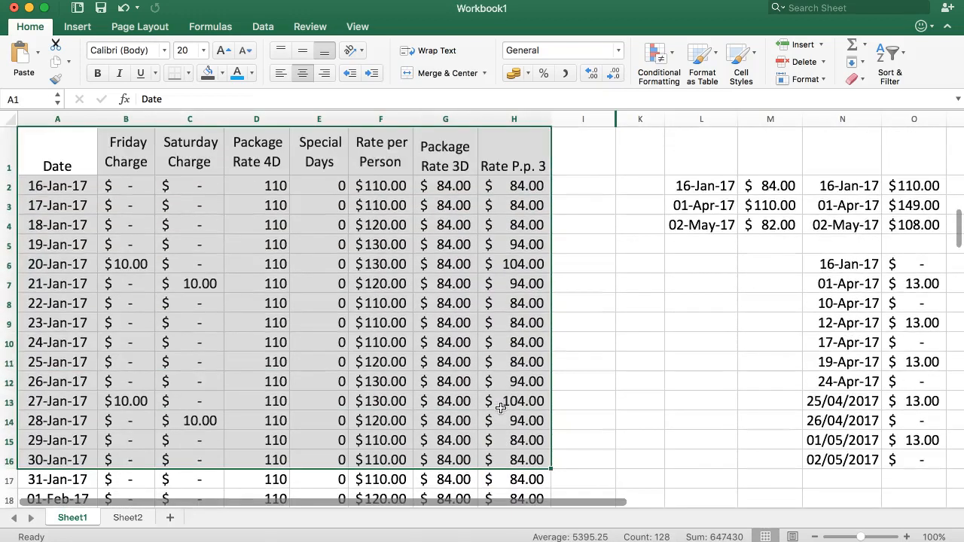
{"action": "left_click", "coordinate": [144, 188]}
{"action": "left_click", "coordinate": [48, 165]}
Insert two blank rows above the table's header row.
{"action": "left_click", "coordinate": [9, 147]}
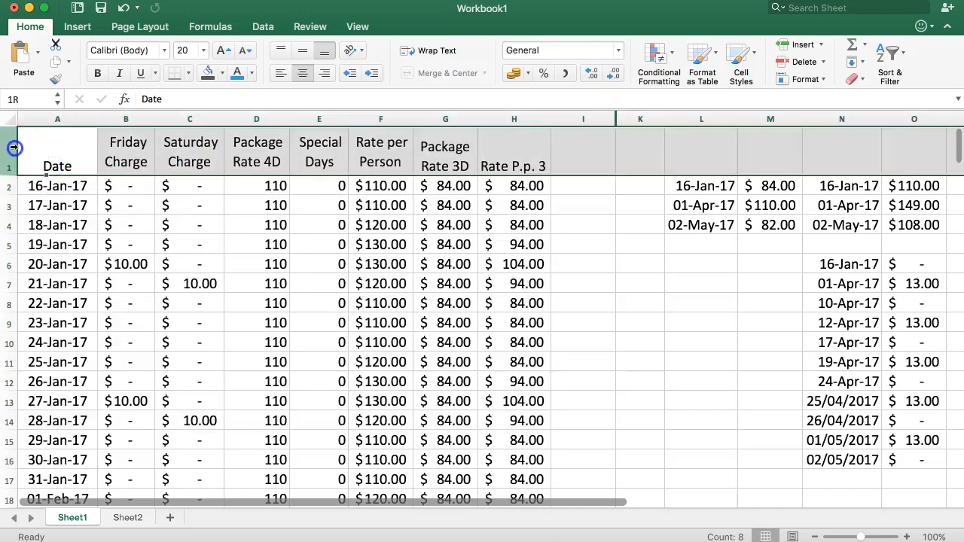
{"action": "right_click", "coordinate": [3, 145]}
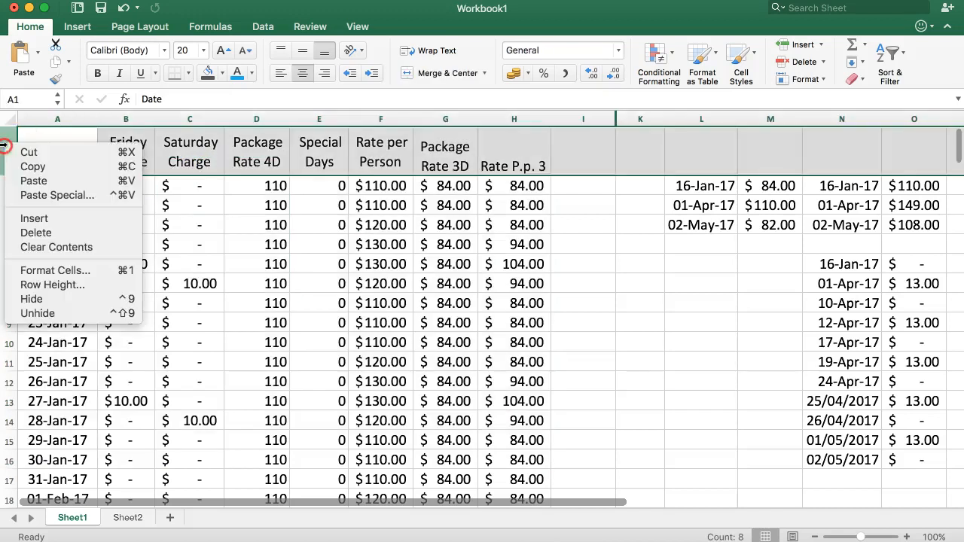
{"action": "left_click", "coordinate": [34, 218]}
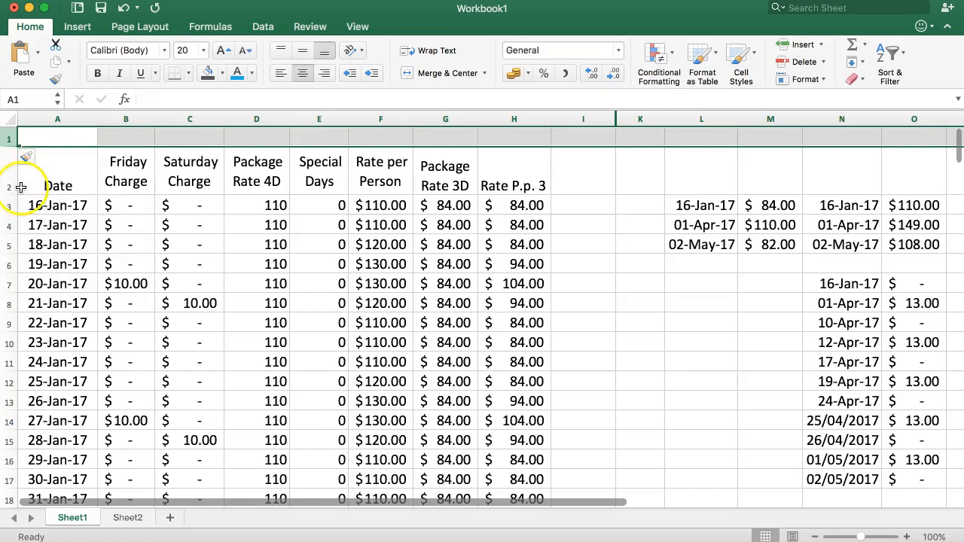
{"action": "right_click", "coordinate": [6, 138]}
{"action": "left_click", "coordinate": [34, 208]}
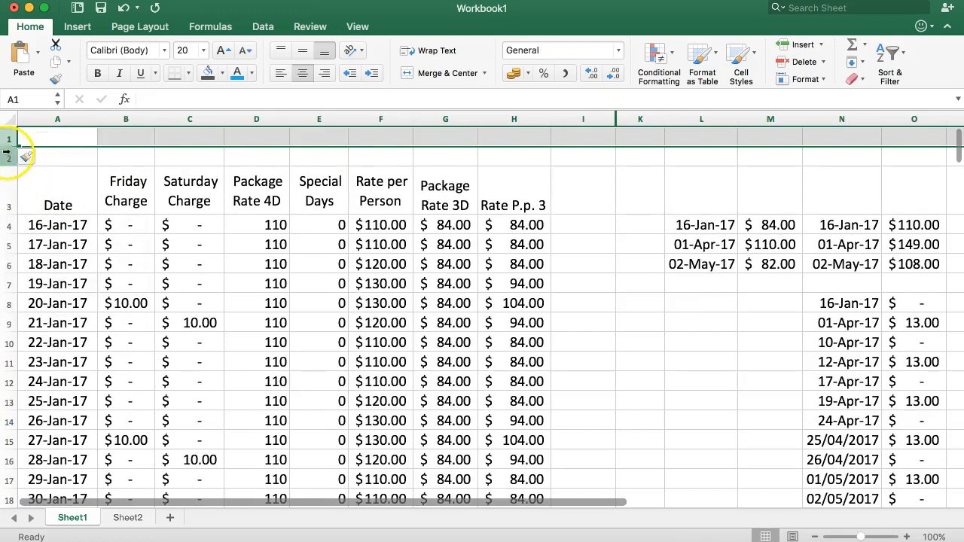
Reduce row 1 to a thin strip and fill it with the standard light blue.
{"action": "left_click_drag", "start_coordinate": [9, 146], "coordinate": [9, 132]}
{"action": "left_click", "coordinate": [222, 73]}
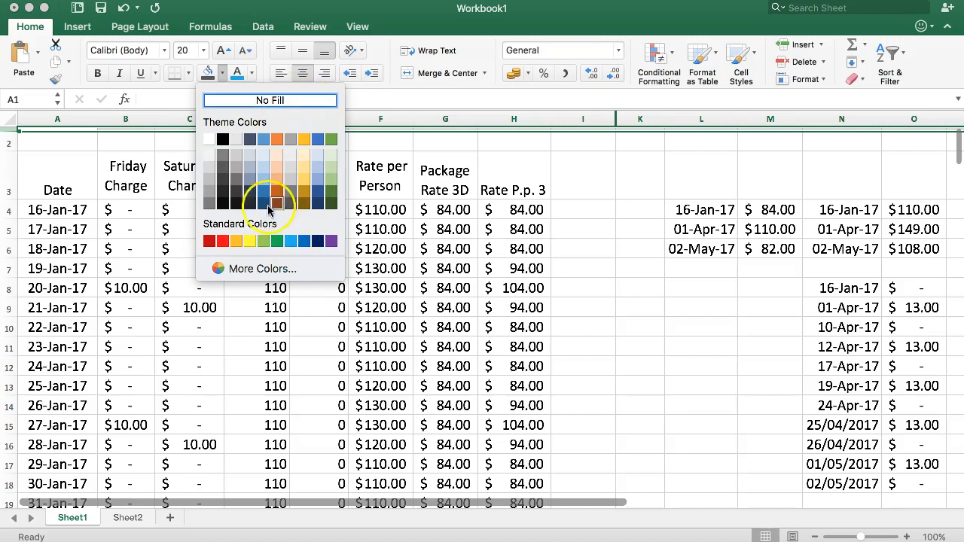
{"action": "left_click", "coordinate": [292, 241]}
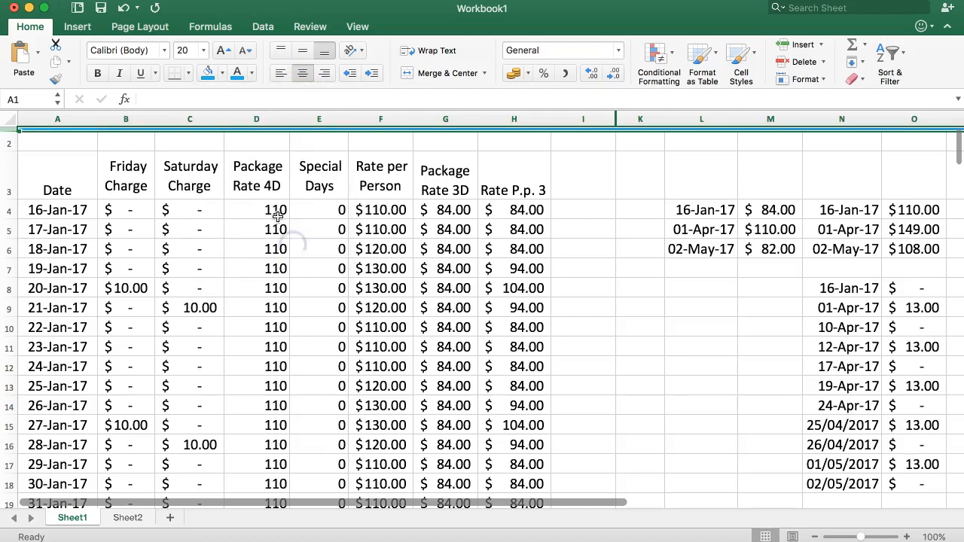
Make row 2 taller and fill the entire row with dark gray.
{"action": "left_click", "coordinate": [9, 141]}
{"action": "mouse_move", "coordinate": [6, 151]}
{"action": "left_mouse_down"}
{"action": "mouse_move", "coordinate": [6, 181]}
{"action": "mouse_move", "coordinate": [6, 166]}
{"action": "left_mouse_up"}
{"action": "left_click", "coordinate": [222, 73]}
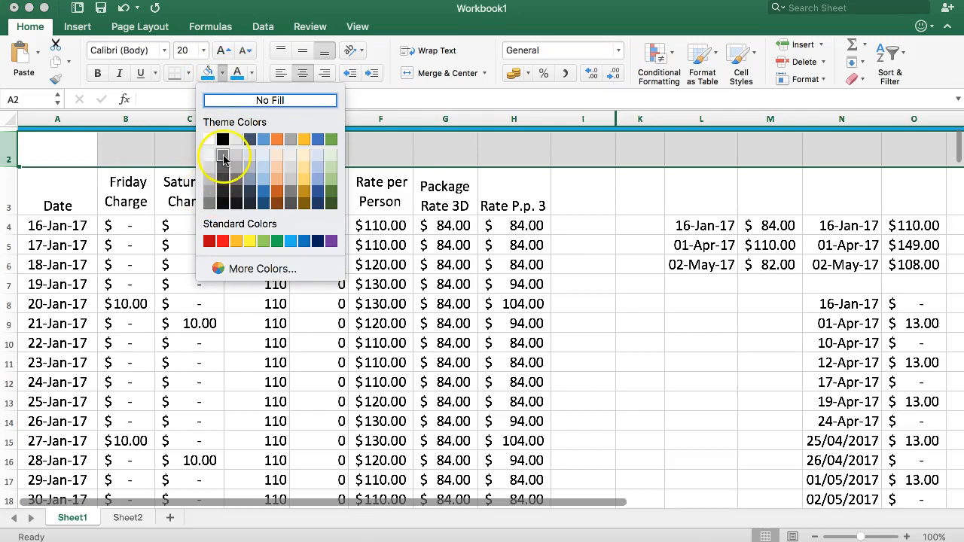
{"action": "left_click", "coordinate": [224, 158]}
Merge and center A2:H2 and enter the title "Rates for Hong Kong Package".
{"action": "left_click", "coordinate": [65, 148]}
{"action": "left_click_drag", "start_coordinate": [65, 148], "coordinate": [499, 146]}
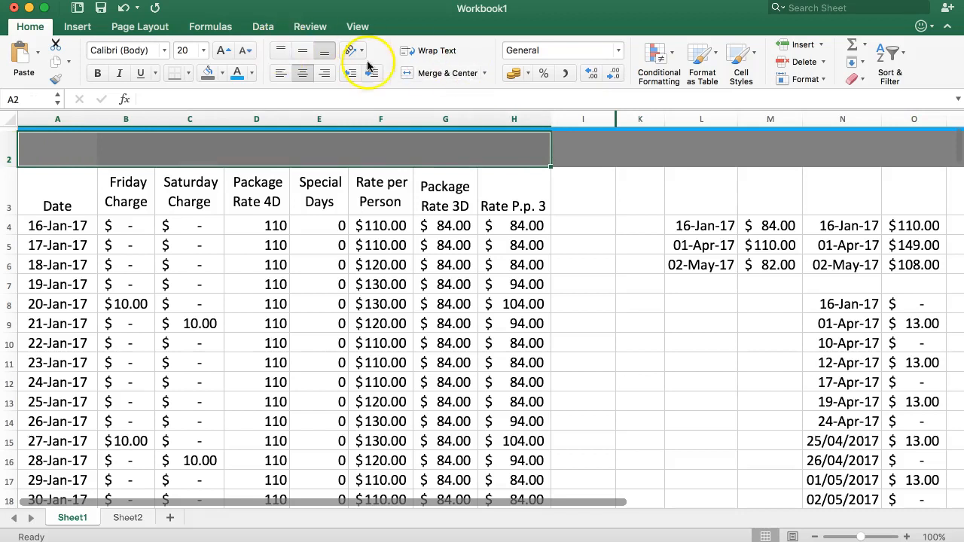
{"action": "left_click", "coordinate": [433, 73]}
{"action": "type", "text": "Rates for"}
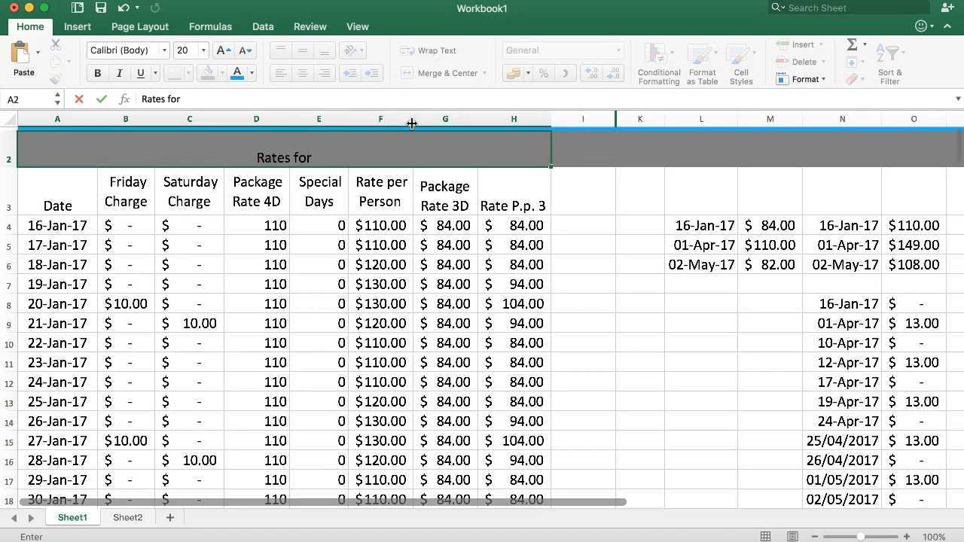
{"action": "type", "text": " Hong Kong Package"}
{"action": "key", "text": "Return"}
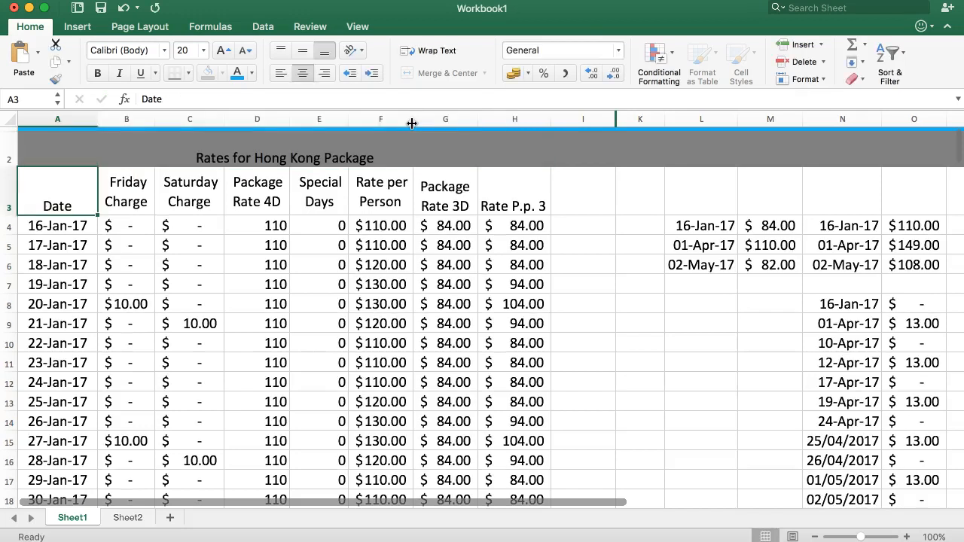
Format the title in A2 with middle vertical alignment, font size 26 and white text.
{"action": "key", "text": "Up"}
{"action": "left_click", "coordinate": [301, 49]}
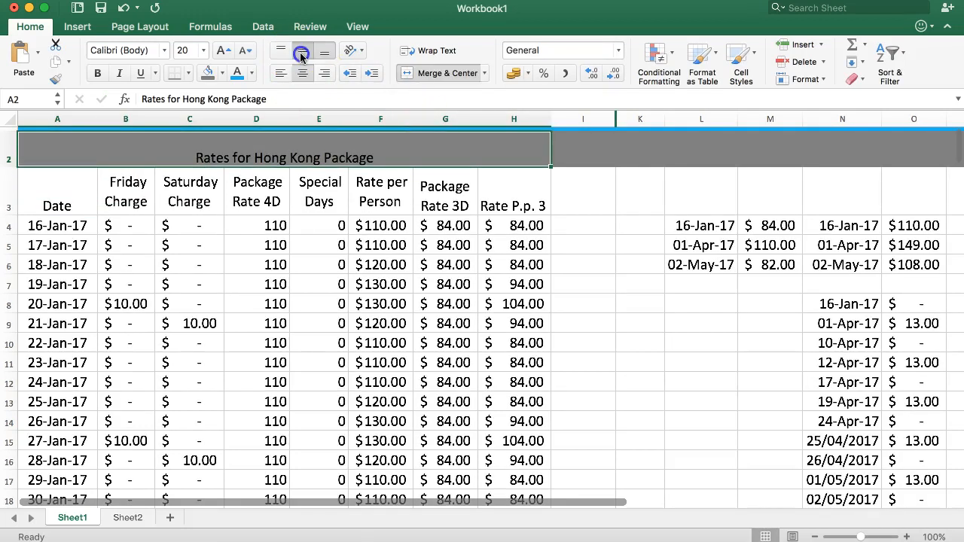
{"action": "left_click", "coordinate": [222, 50]}
{"action": "left_click", "coordinate": [222, 50]}
{"action": "left_click", "coordinate": [222, 49]}
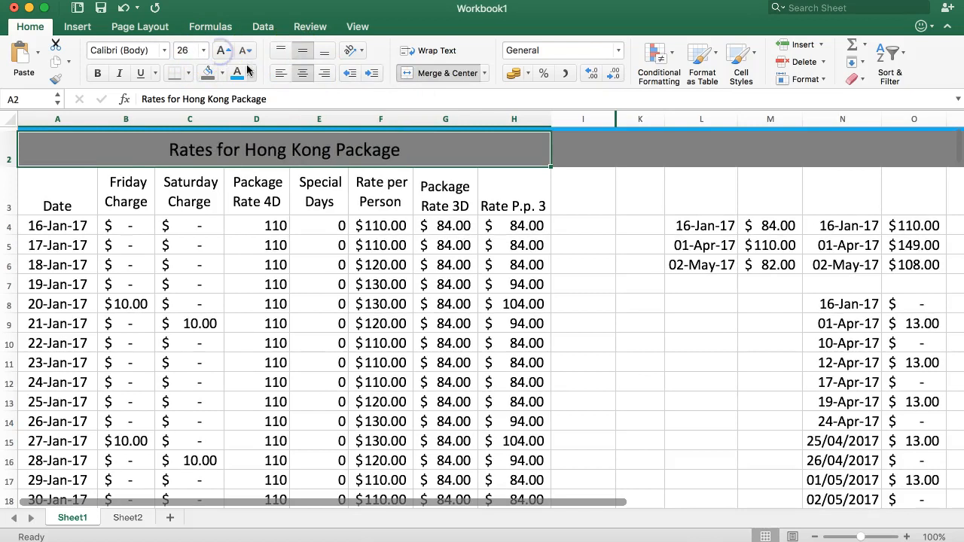
{"action": "left_click", "coordinate": [251, 72]}
{"action": "left_click", "coordinate": [241, 140]}
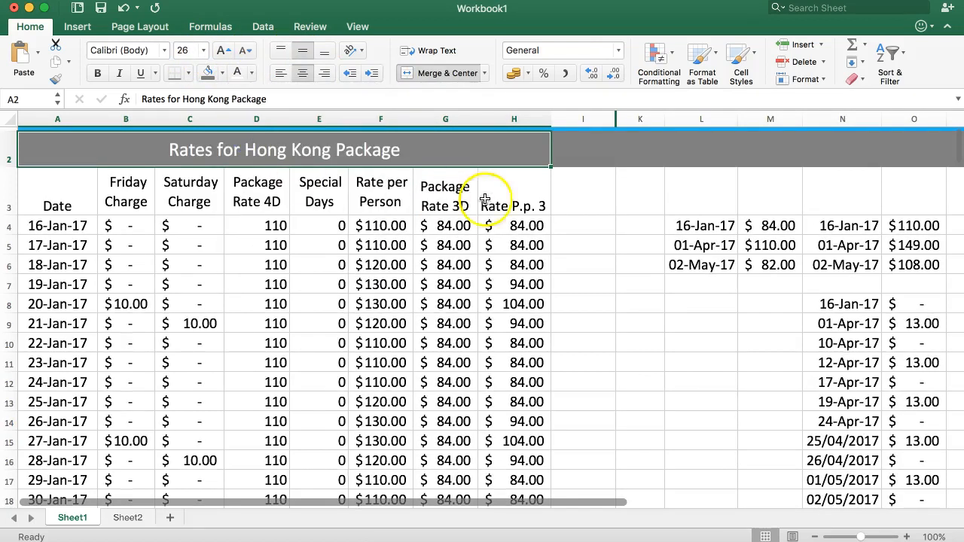
{"action": "left_click", "coordinate": [634, 245]}
Fill all rows from header row 3 down to the end of the table with light gray.
{"action": "left_click", "coordinate": [7, 189]}
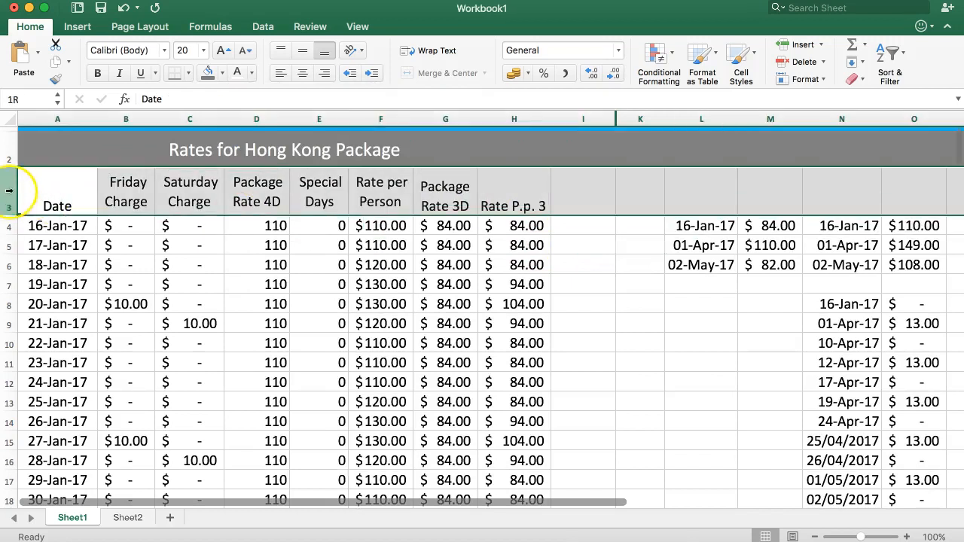
{"action": "left_click", "coordinate": [6, 117]}
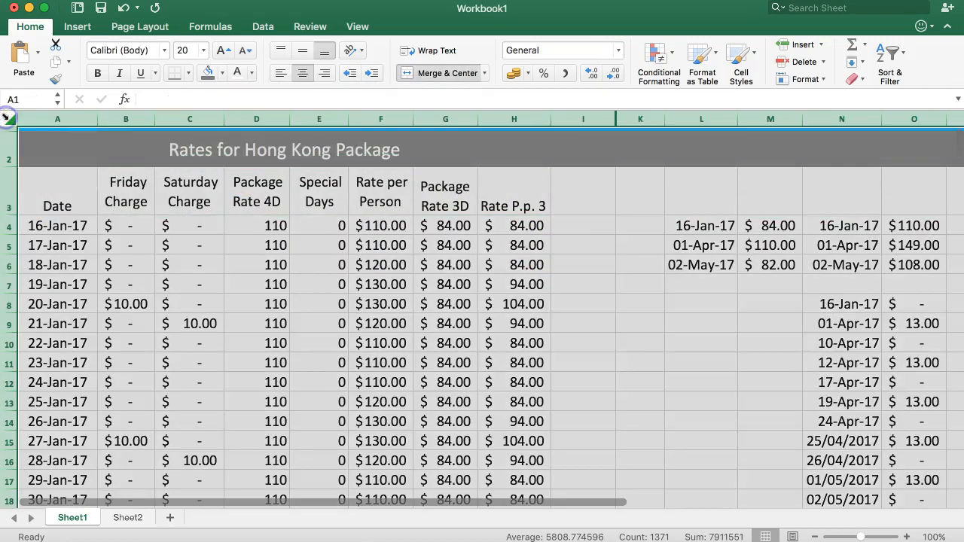
{"action": "left_click", "coordinate": [7, 188]}
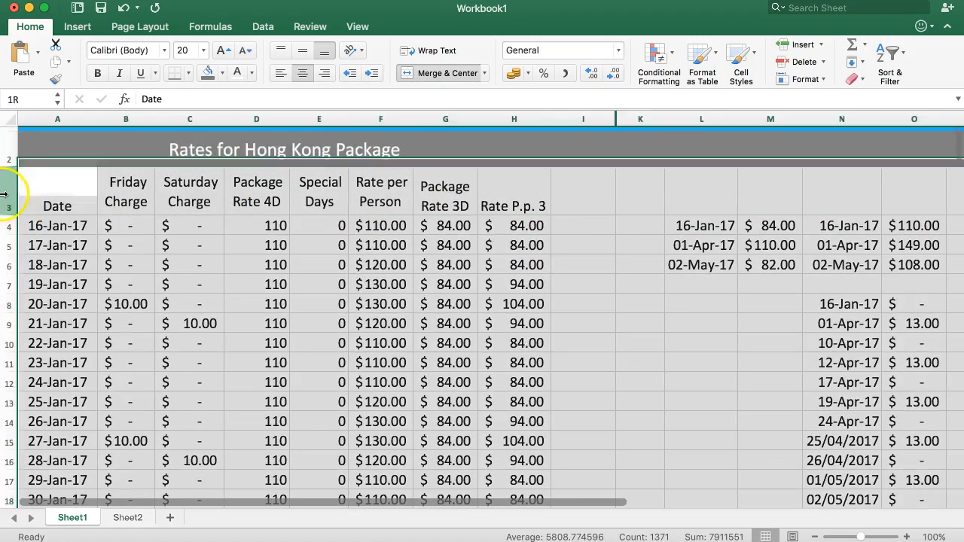
{"action": "left_click_drag", "start_coordinate": [8, 188], "coordinate": [23, 420]}
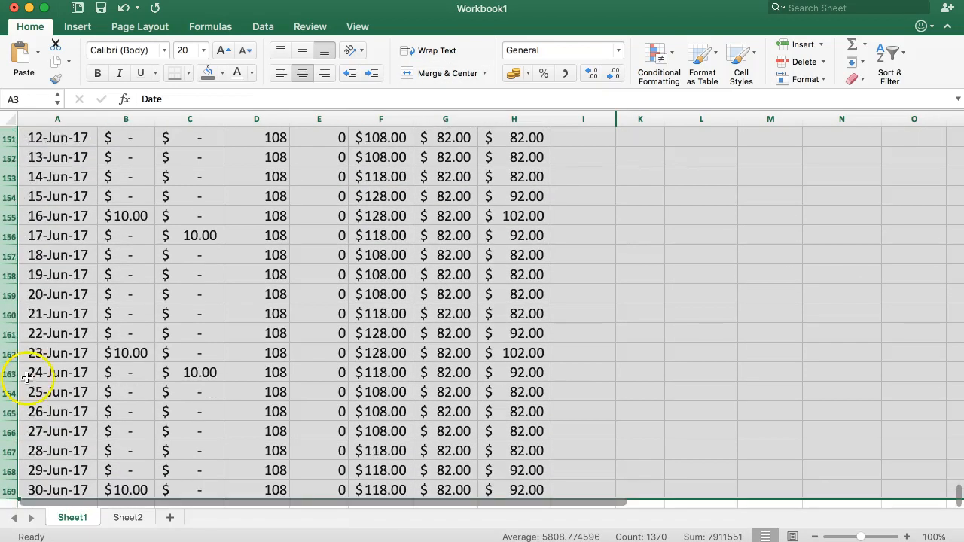
{"action": "left_click", "coordinate": [222, 73]}
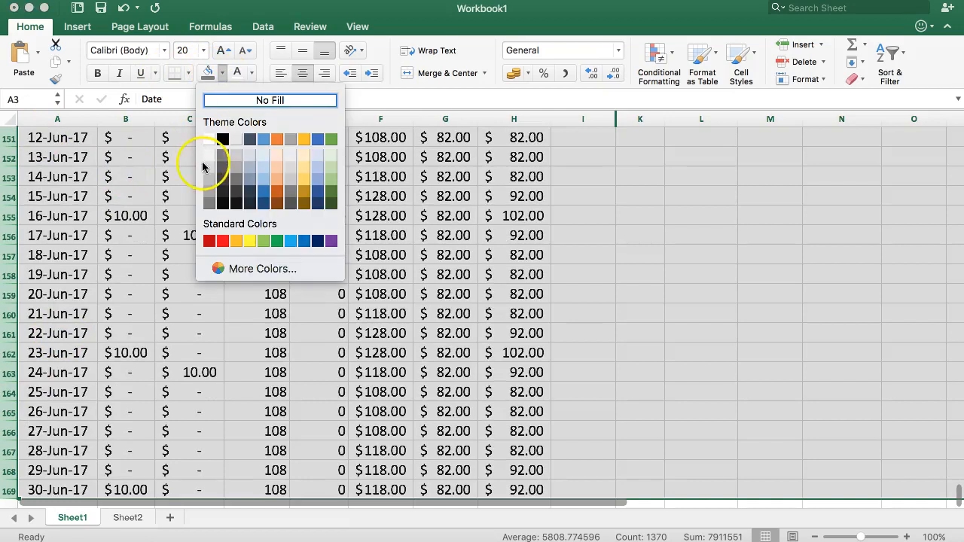
{"action": "left_click", "coordinate": [210, 167]}
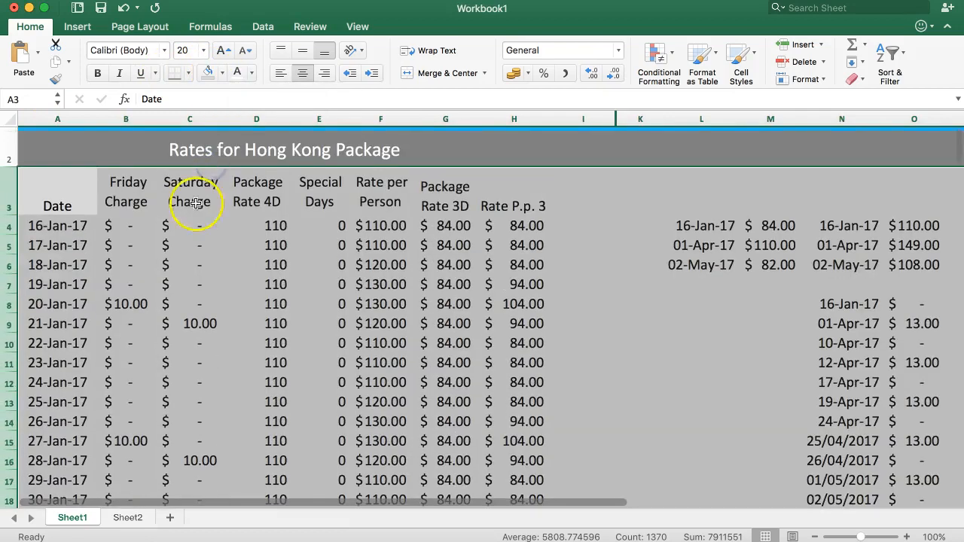
{"action": "left_click", "coordinate": [194, 198]}
{"action": "left_click", "coordinate": [258, 225]}
{"action": "left_click", "coordinate": [488, 227]}
{"action": "left_click_drag", "start_coordinate": [100, 198], "coordinate": [515, 407]}
{"action": "scroll", "coordinate": [555, 389], "scroll_direction": "down", "scroll_amount": 3}
{"action": "scroll", "coordinate": [555, 390], "scroll_direction": "up", "scroll_amount": 5}
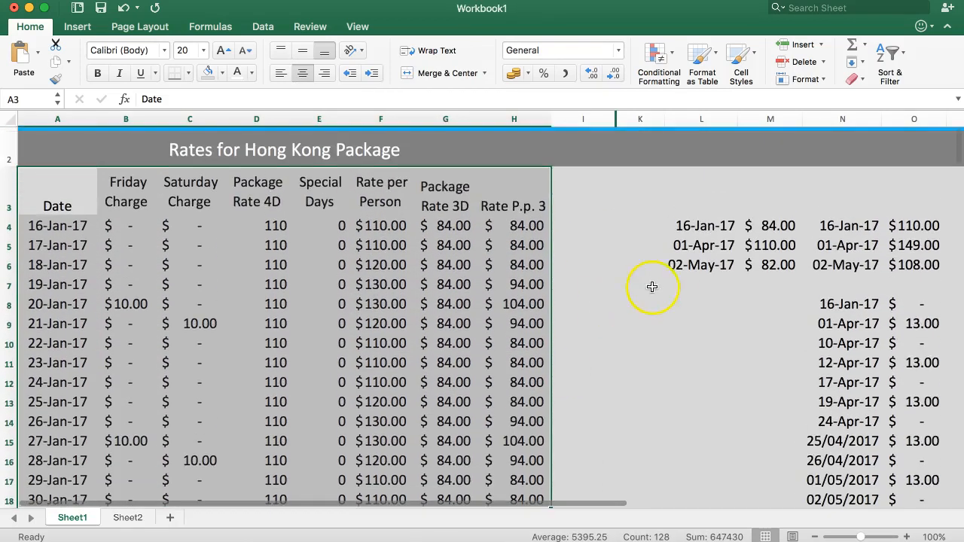
Apply all borders to the date and rate blocks L4:M6 and N4:O6.
{"action": "left_click", "coordinate": [700, 264]}
{"action": "left_click_drag", "start_coordinate": [700, 225], "coordinate": [770, 263]}
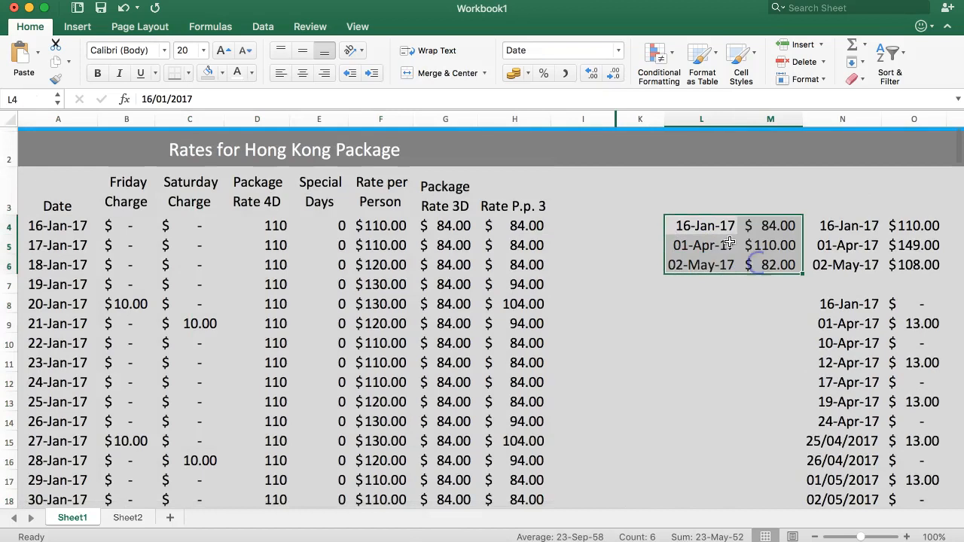
{"action": "left_click", "coordinate": [189, 73]}
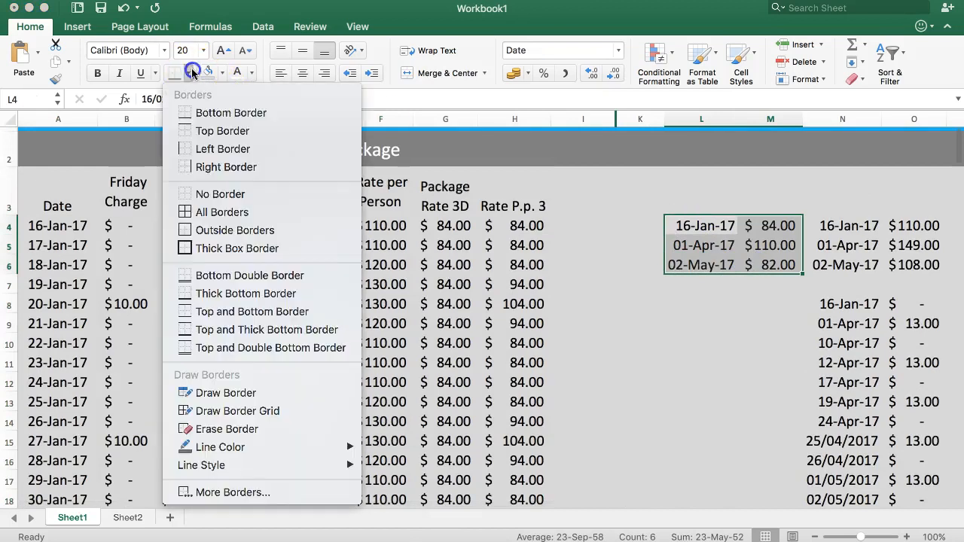
{"action": "left_click", "coordinate": [210, 214]}
{"action": "left_click_drag", "start_coordinate": [831, 224], "coordinate": [900, 265]}
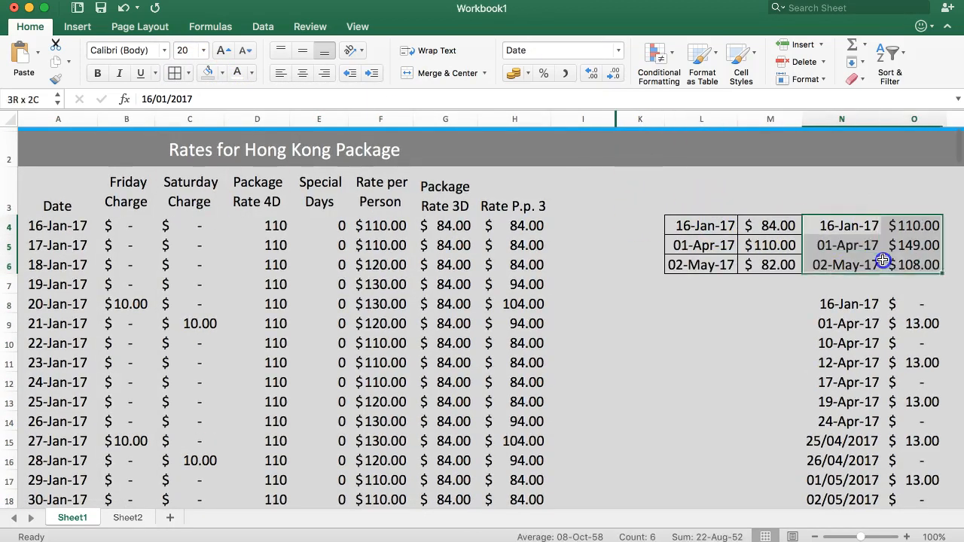
{"action": "left_click", "coordinate": [181, 76]}
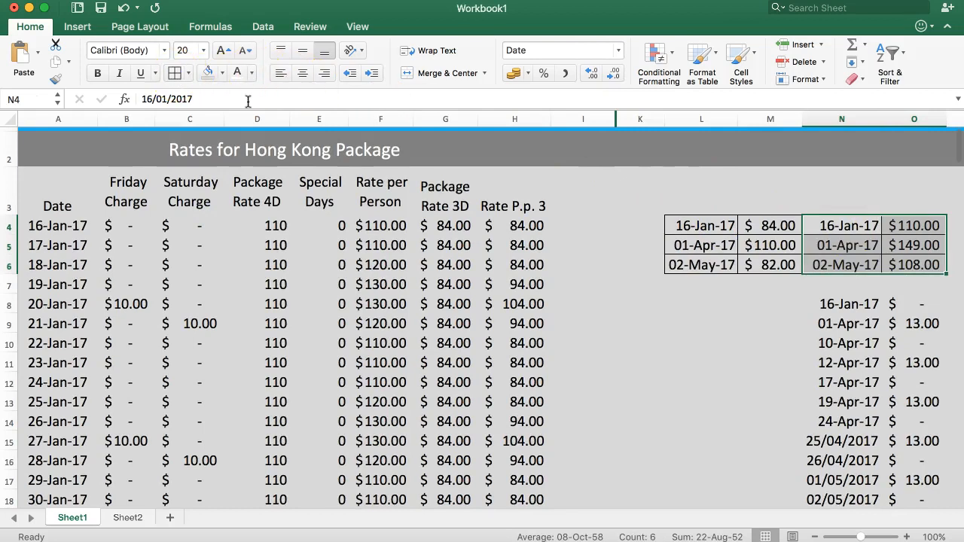
Merge and center L3:M3 and N3:O3 above the bordered rate blocks, with middle vertical alignment.
{"action": "left_click", "coordinate": [705, 206]}
{"action": "left_click", "coordinate": [670, 226]}
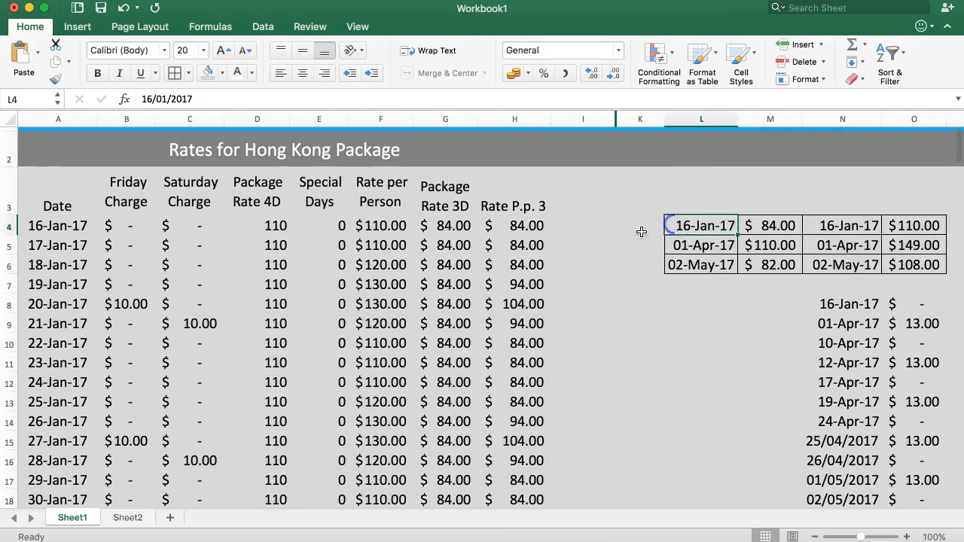
{"action": "left_click_drag", "start_coordinate": [693, 196], "coordinate": [669, 137]}
{"action": "left_click", "coordinate": [447, 73]}
{"action": "left_click_drag", "start_coordinate": [846, 191], "coordinate": [896, 192]}
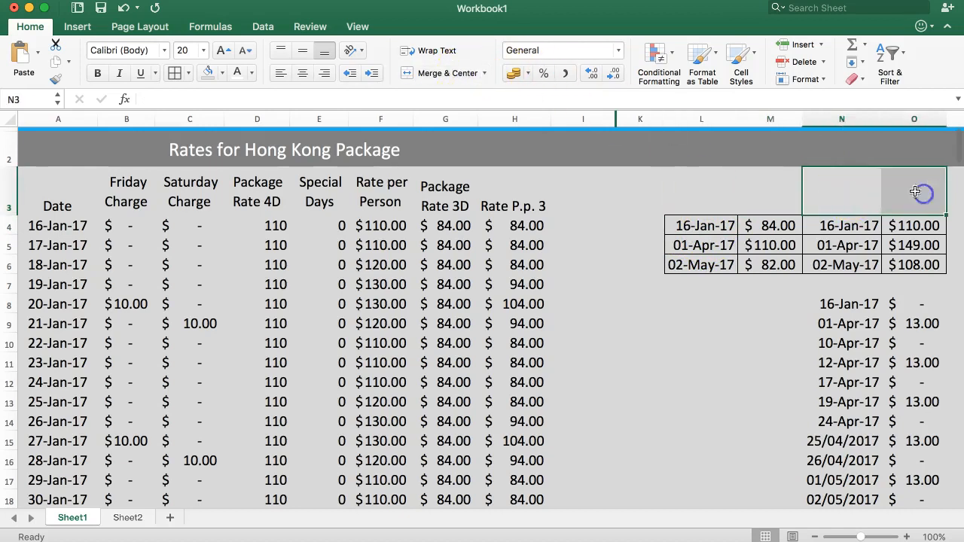
{"action": "left_click", "coordinate": [451, 73]}
{"action": "double_click", "coordinate": [692, 193]}
{"action": "key", "text": "Escape"}
{"action": "left_click_drag", "start_coordinate": [811, 188], "coordinate": [699, 189]}
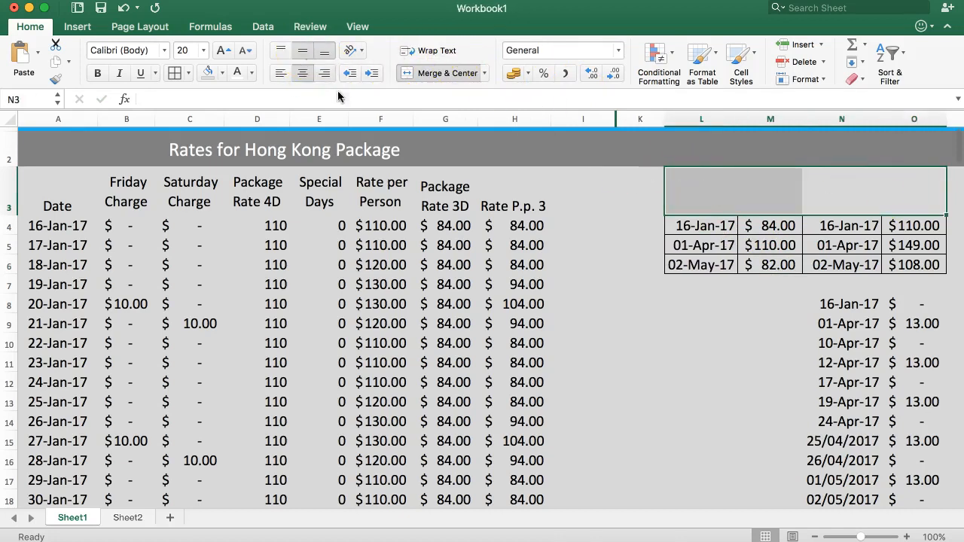
Enter "Rates 3D2N" in the merged heading cell L3:M3.
{"action": "left_click", "coordinate": [684, 193]}
{"action": "left_click", "coordinate": [723, 275]}
{"action": "left_click", "coordinate": [722, 198]}
{"action": "double_click", "coordinate": [722, 198]}
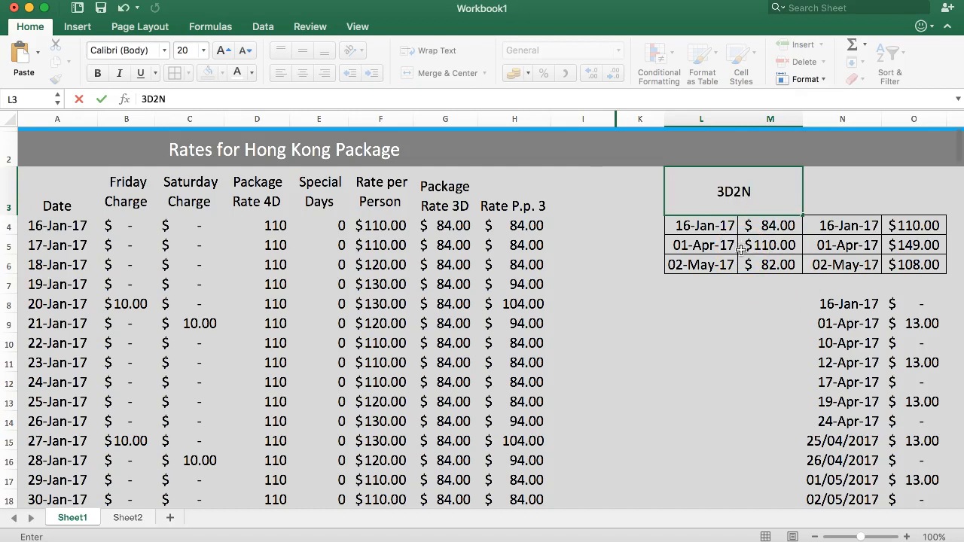
{"action": "left_click", "coordinate": [730, 290]}
{"action": "left_click", "coordinate": [725, 193]}
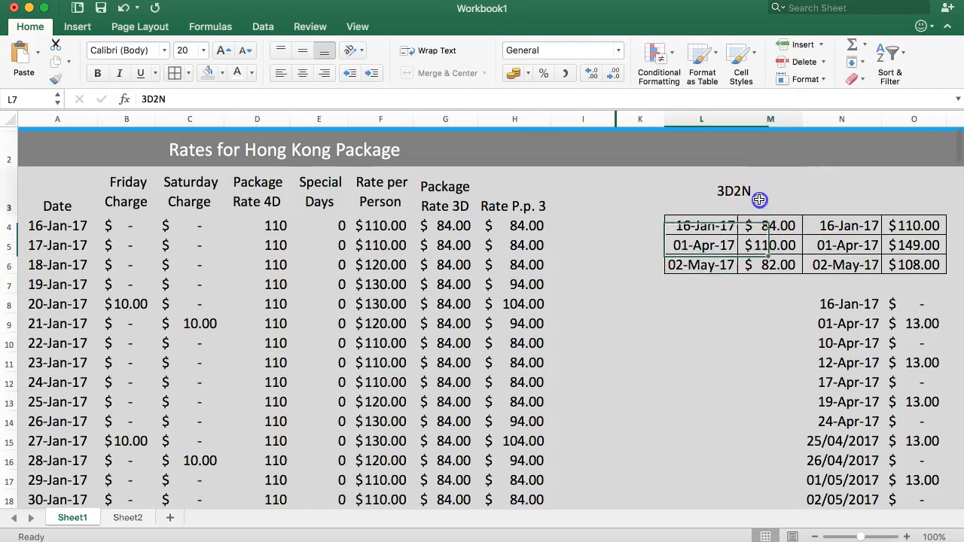
{"action": "double_click", "coordinate": [725, 193]}
{"action": "type", "text": "Rates"}
{"action": "key", "text": "Return"}
Copy the "Rates 3D2N" heading into the merged cell N3:O3.
{"action": "left_click", "coordinate": [724, 190]}
{"action": "key", "text": "super+c"}
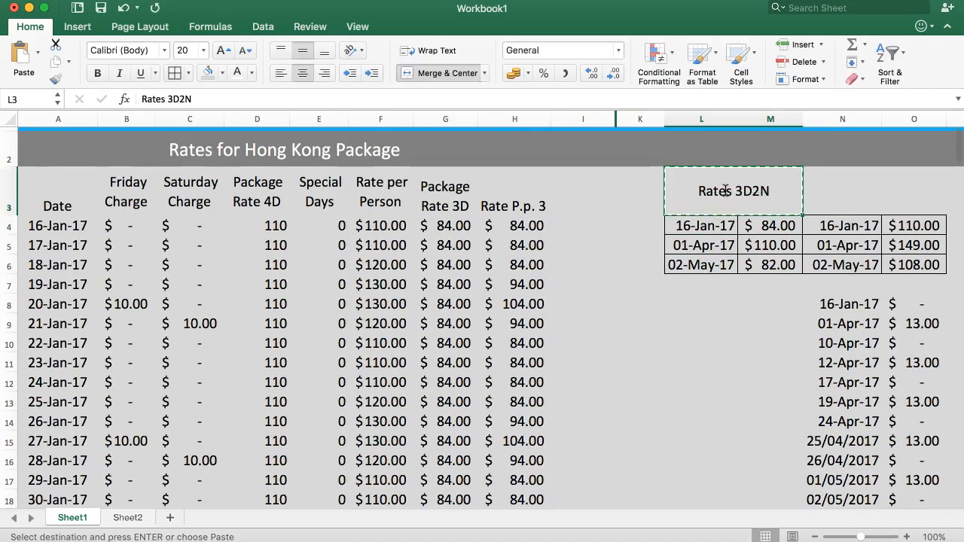
{"action": "left_click", "coordinate": [873, 190]}
{"action": "key", "text": "super+v"}
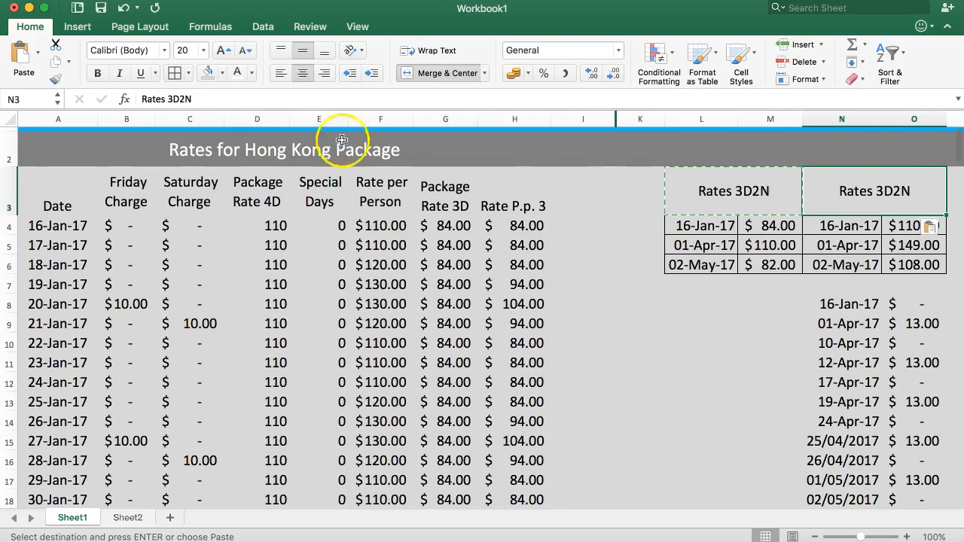
Change the copied heading in N3:O3 to "Rates 4D3N".
{"action": "key", "text": "Escape"}
{"action": "left_click", "coordinate": [163, 98]}
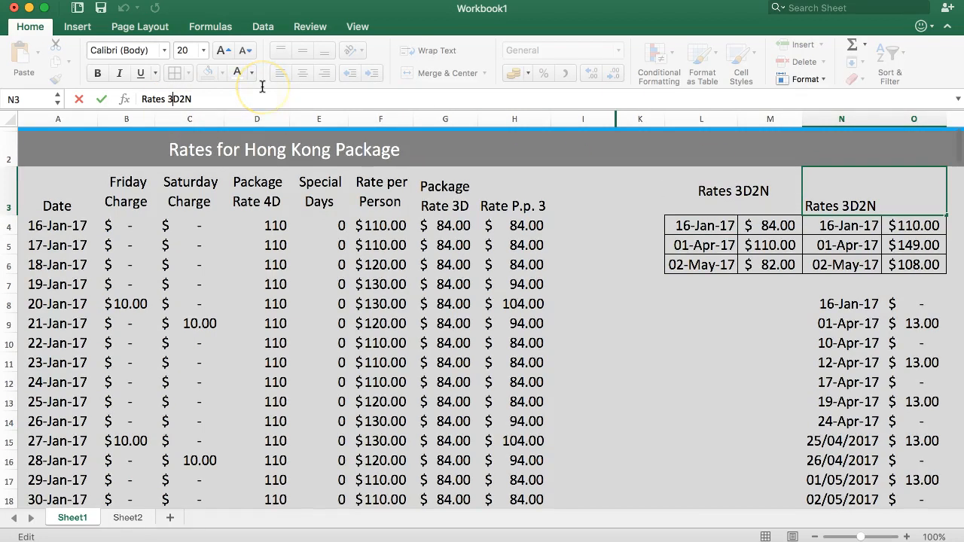
{"action": "key", "text": "BackSpace"}
{"action": "type", "text": "4D"}
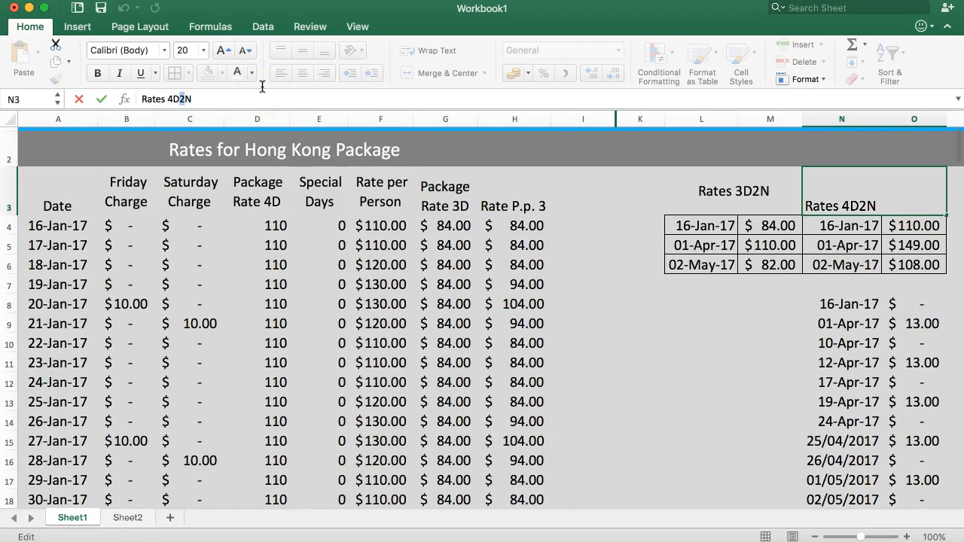
{"action": "type", "text": "3"}
{"action": "key", "text": "Return"}
Replace the heading in D3 with a formula reference to the "Rates 4D3N" heading in N3.
{"action": "left_click", "coordinate": [276, 220]}
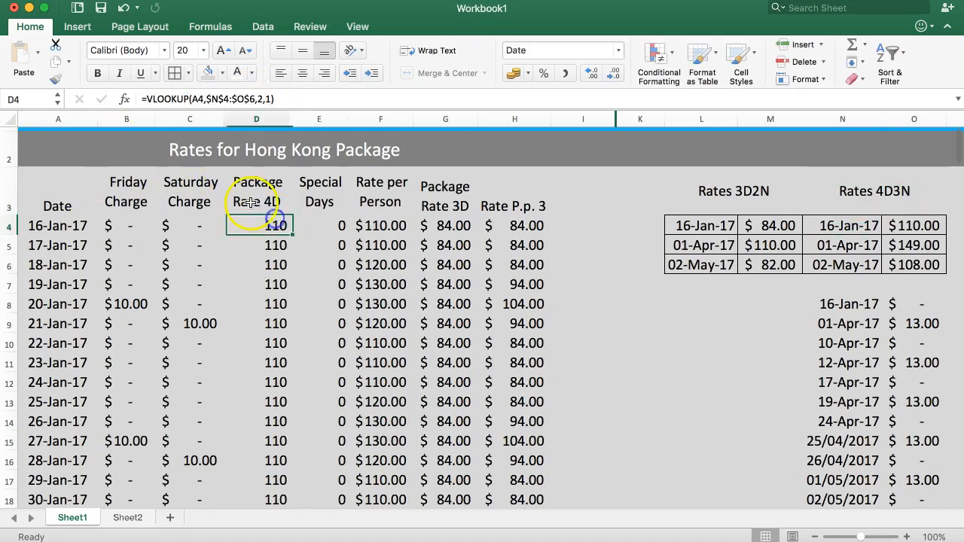
{"action": "double_click", "coordinate": [252, 200]}
{"action": "type", "text": "="}
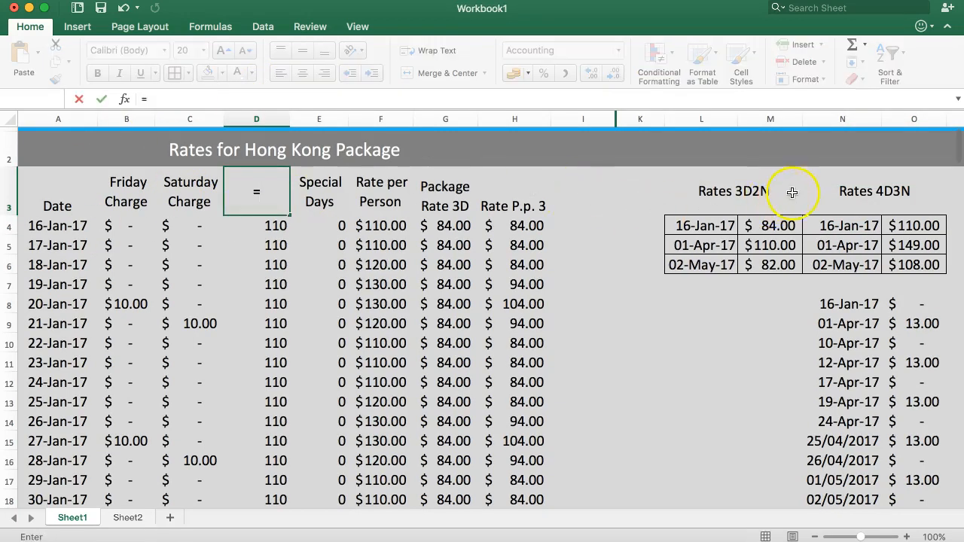
{"action": "left_click", "coordinate": [826, 191]}
{"action": "key", "text": "Return"}
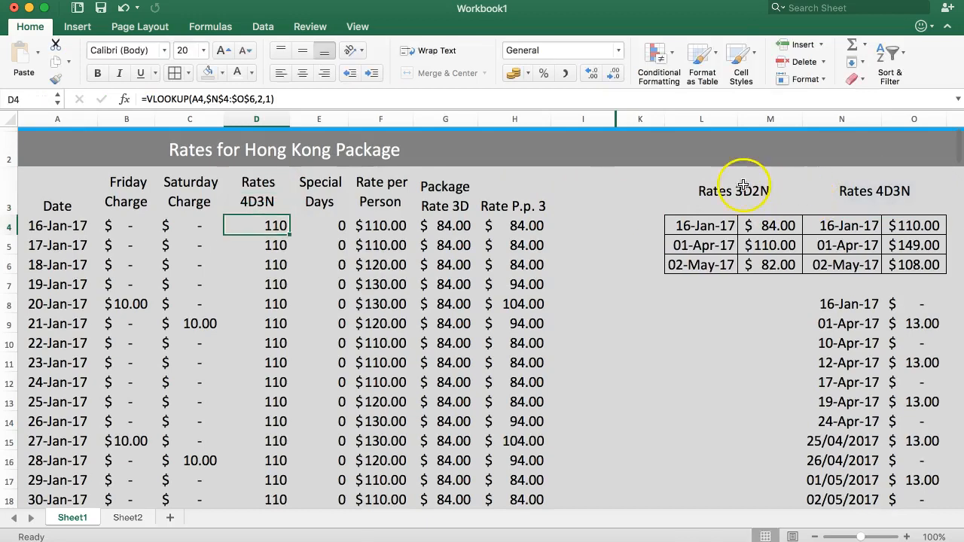
Replace the heading in G3 with the formula =L3, linking it to the "Rates 3D2N" heading.
{"action": "left_click", "coordinate": [439, 190]}
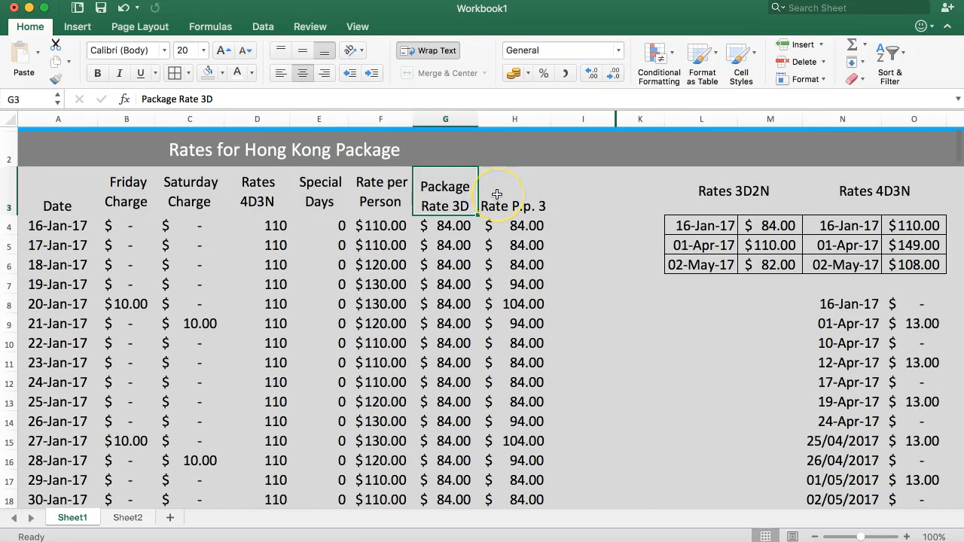
{"action": "type", "text": "="}
{"action": "left_click", "coordinate": [713, 191]}
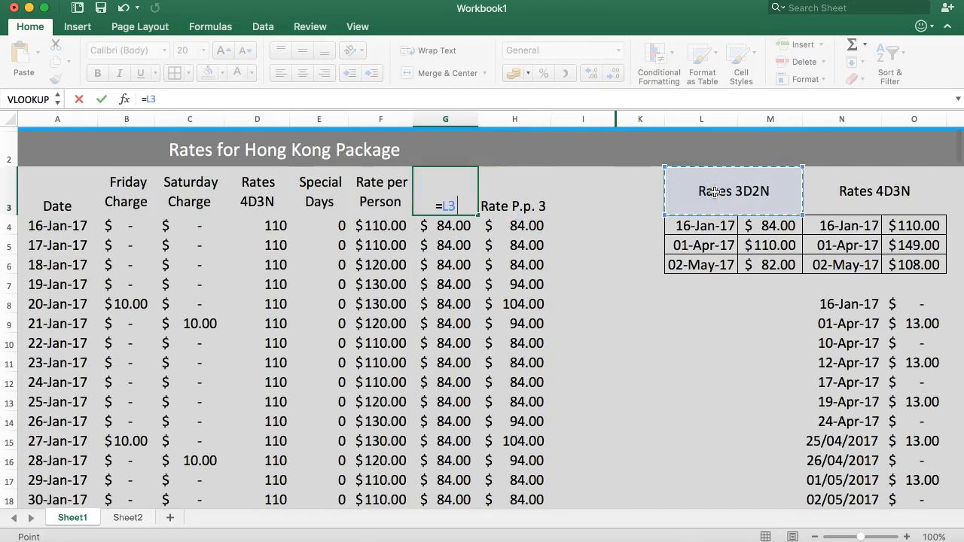
{"action": "key", "text": "Return"}
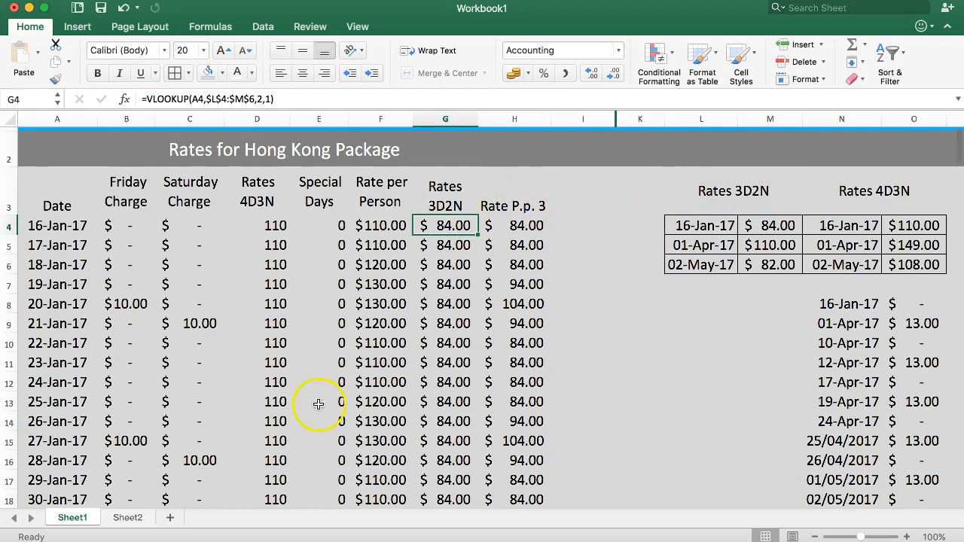
Count the columns across the header row from Date in A3 to Rate P.p. 3 in H3.
{"action": "left_click", "coordinate": [461, 203]}
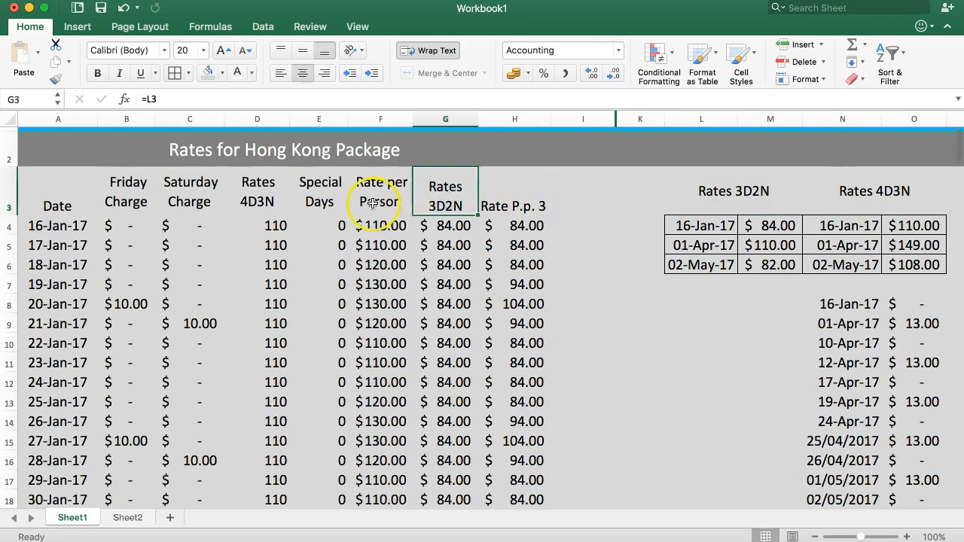
{"action": "left_click", "coordinate": [66, 192]}
{"action": "left_click", "coordinate": [125, 192]}
{"action": "left_click", "coordinate": [255, 192]}
{"action": "left_click", "coordinate": [318, 192]}
{"action": "left_click", "coordinate": [381, 193]}
{"action": "left_click", "coordinate": [444, 193]}
{"action": "left_click", "coordinate": [493, 198]}
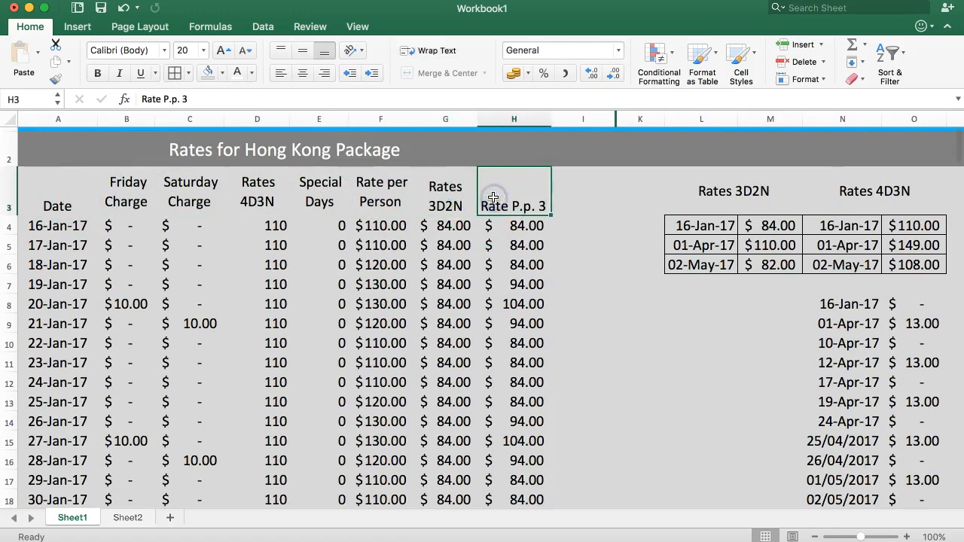
{"action": "left_click_drag", "start_coordinate": [57, 197], "coordinate": [514, 193]}
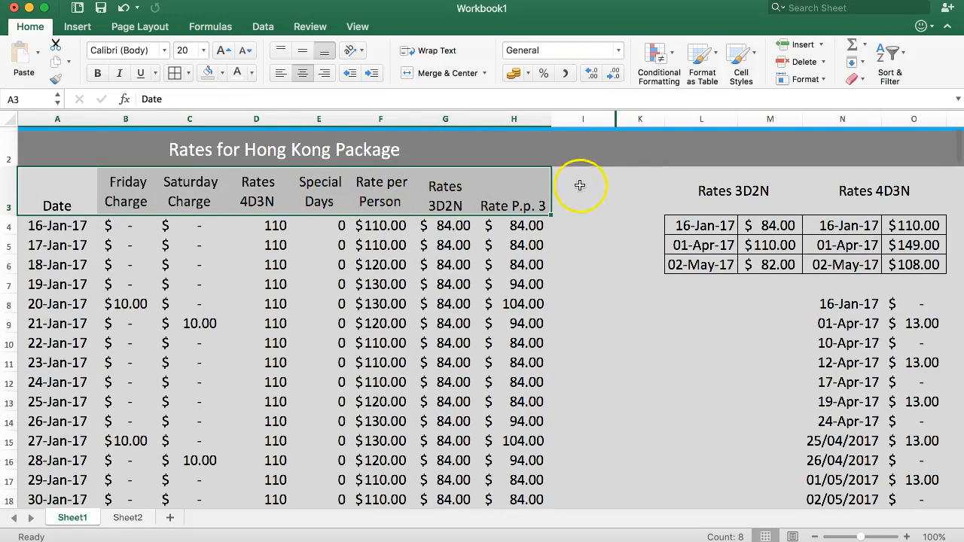
On Sheet2, change the formula in C3 to =IF(B5=2,8,4).
{"action": "left_click", "coordinate": [127, 518]}
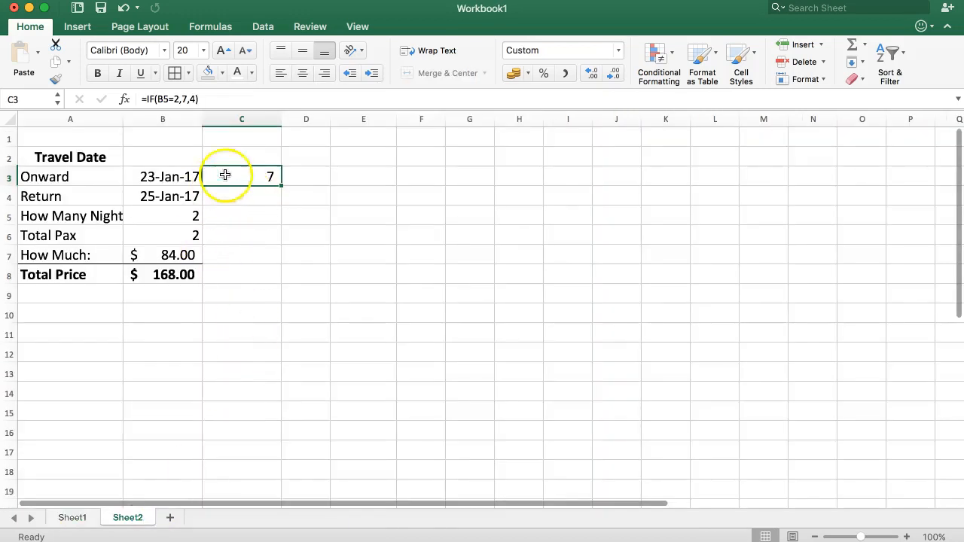
{"action": "left_click", "coordinate": [187, 99]}
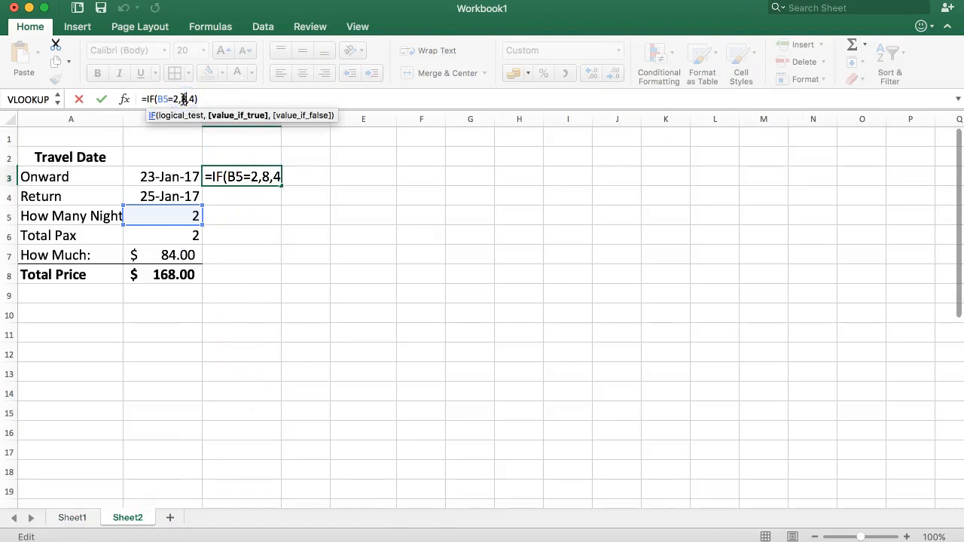
{"action": "key", "text": "Return"}
{"action": "left_click", "coordinate": [253, 176]}
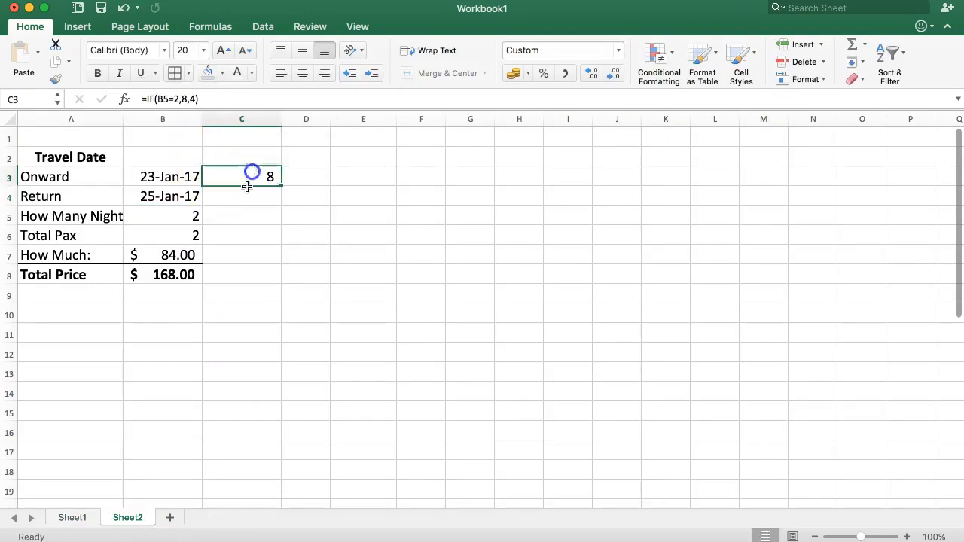
Return to Sheet1 and examine the Rate P.p. 3 column and the Friday and Saturday charge formulas in B4 and C4.
{"action": "left_click", "coordinate": [72, 517]}
{"action": "left_click", "coordinate": [514, 304]}
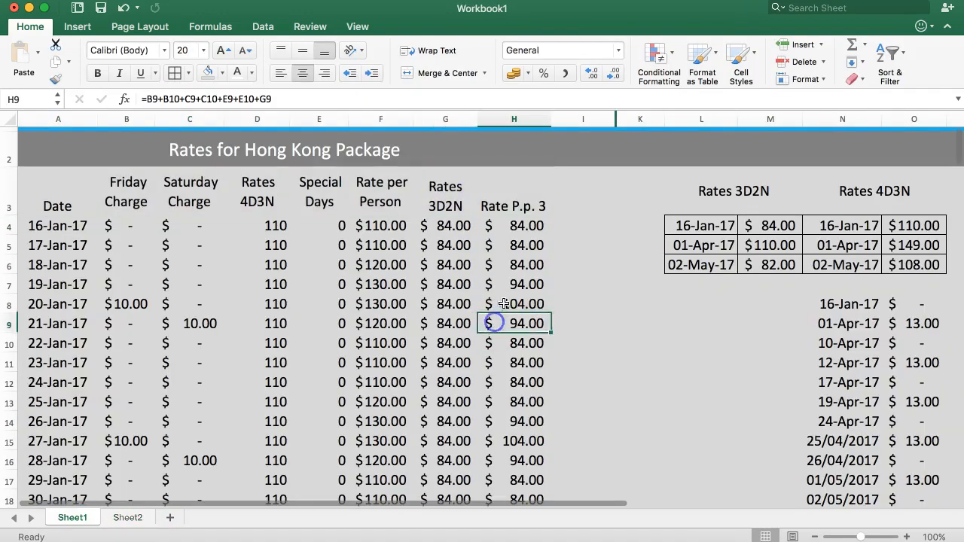
{"action": "left_click_drag", "start_coordinate": [513, 202], "coordinate": [514, 362]}
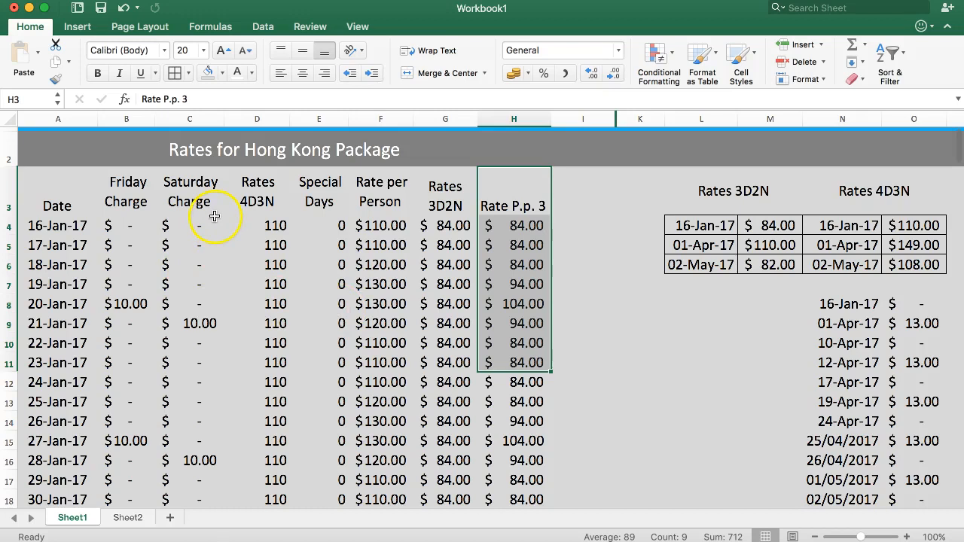
{"action": "left_click", "coordinate": [341, 247]}
{"action": "left_click_drag", "start_coordinate": [107, 193], "coordinate": [160, 199]}
{"action": "left_click", "coordinate": [138, 231]}
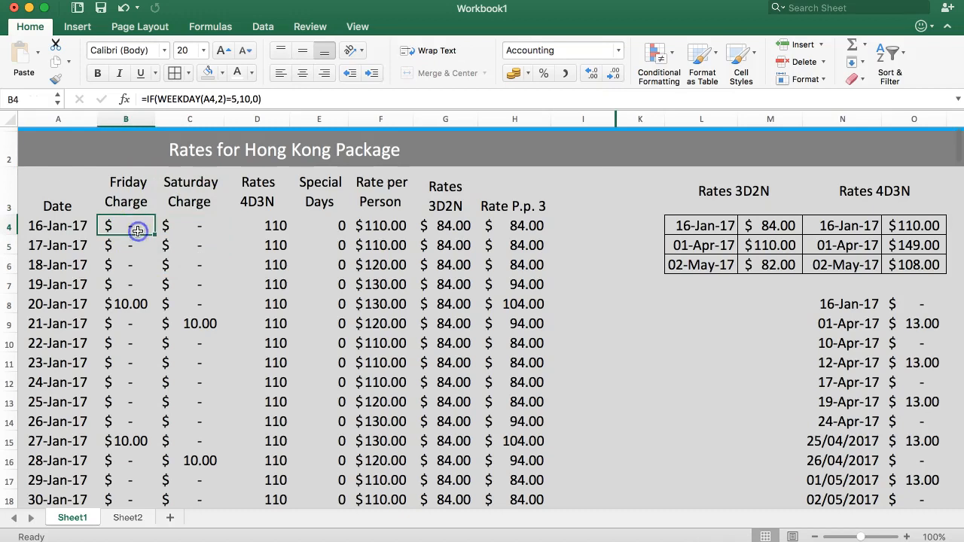
{"action": "left_click", "coordinate": [188, 232]}
{"action": "left_click", "coordinate": [123, 229]}
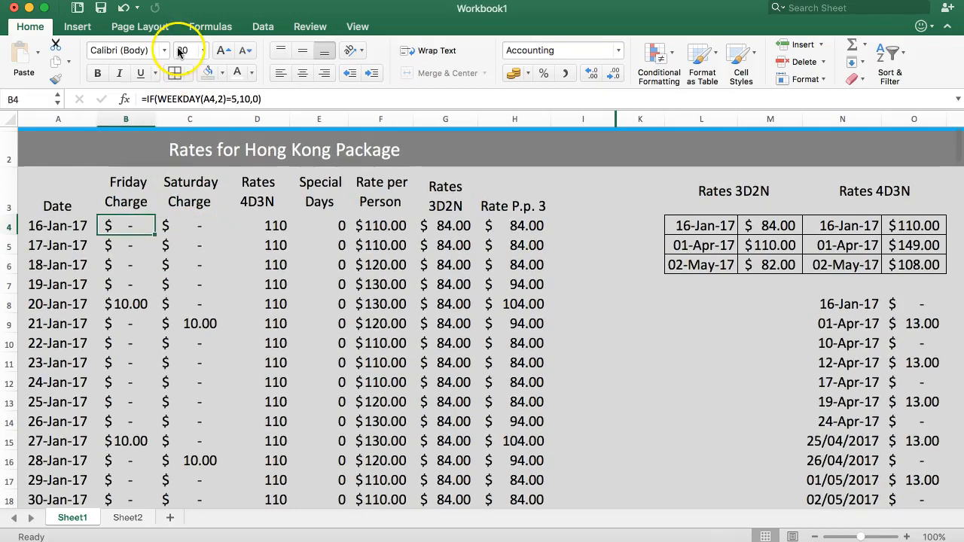
Take the expression IF(WEEKDAY(A4,2)=6,10,0) from the Saturday Charge formula in C4 to the clipboard, keeping the cell's formula intact.
{"action": "left_click", "coordinate": [189, 223]}
{"action": "left_click_drag", "start_coordinate": [287, 99], "coordinate": [192, 94]}
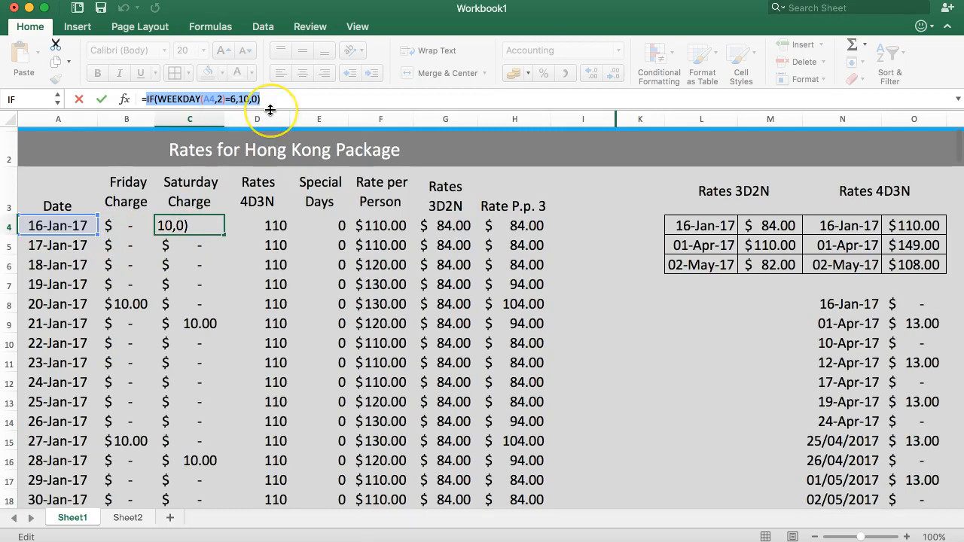
{"action": "key", "text": "super+x"}
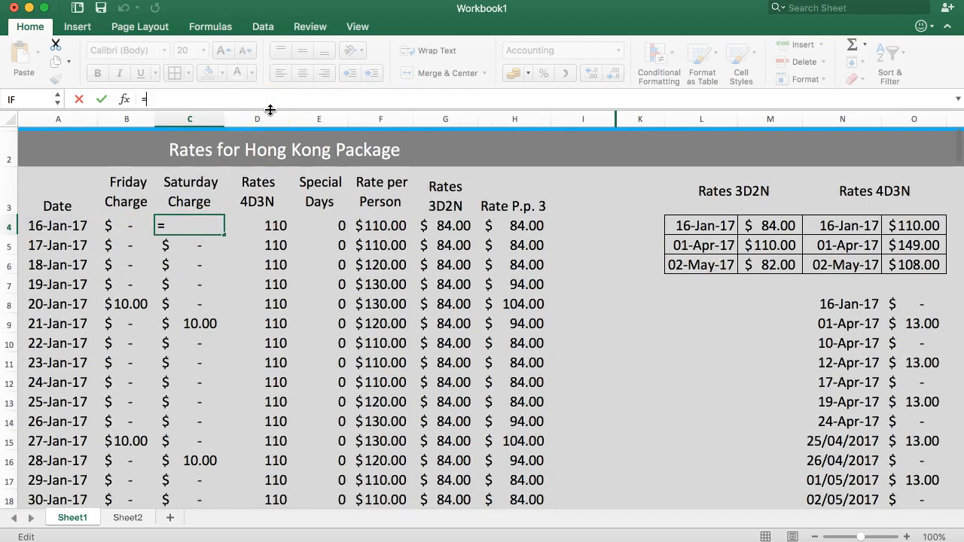
{"action": "key", "text": "Escape"}
Append +IF(WEEKDAY(A4,2)=6,10,0) to the Friday Charge formula in B4 and check the combined formula.
{"action": "left_click", "coordinate": [125, 226]}
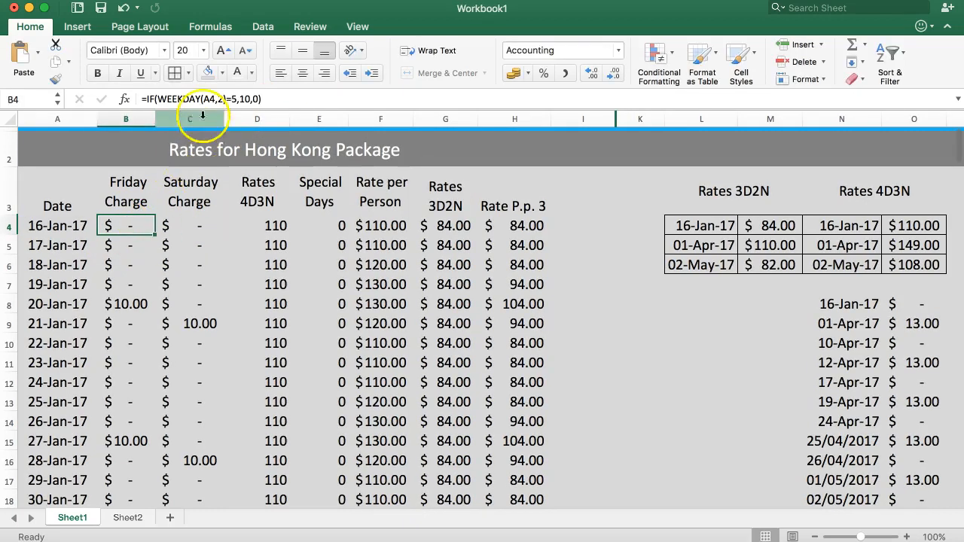
{"action": "left_click", "coordinate": [233, 94]}
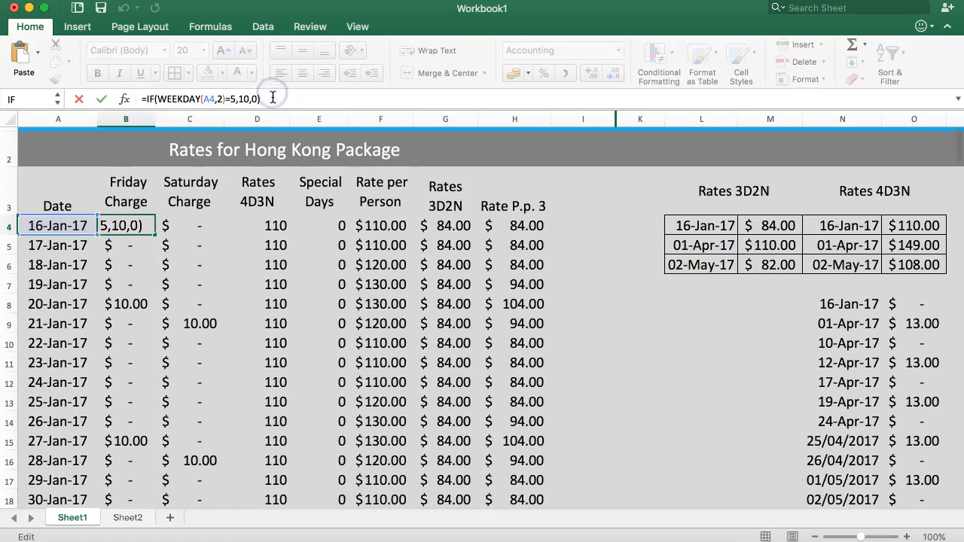
{"action": "type", "text": "+"}
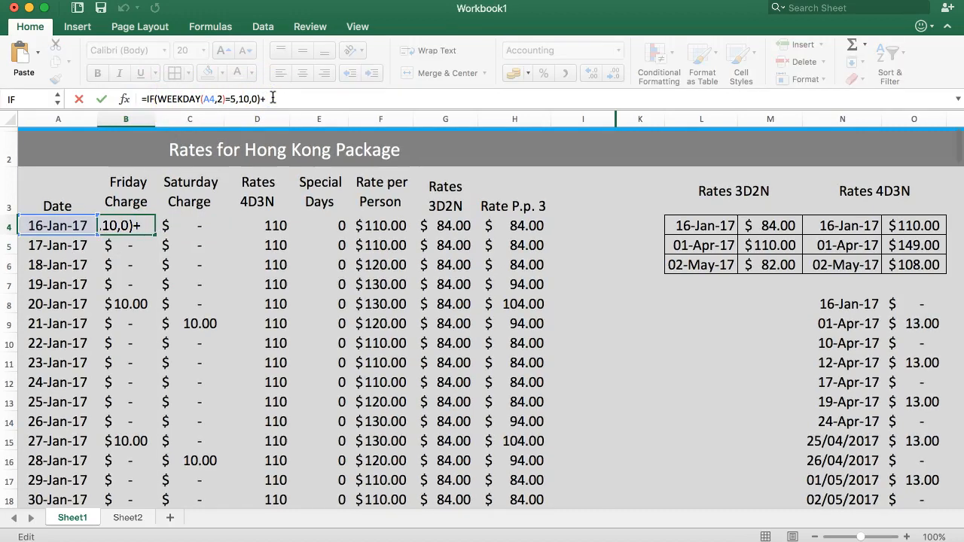
{"action": "type", "text": "IF(WEEKDAY(A4,2)=6,10,0)"}
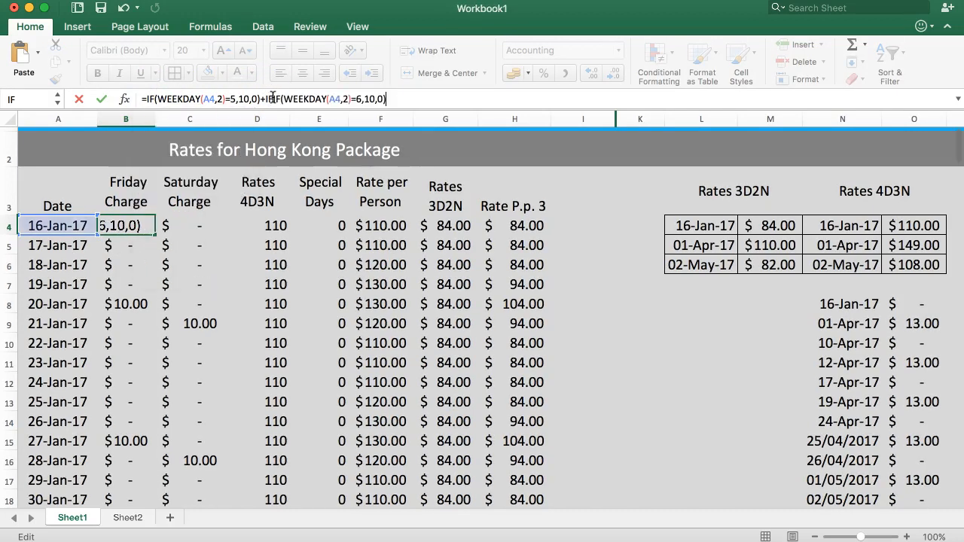
{"action": "left_click", "coordinate": [272, 98]}
{"action": "key", "text": "BackSpace"}
{"action": "key", "text": "BackSpace"}
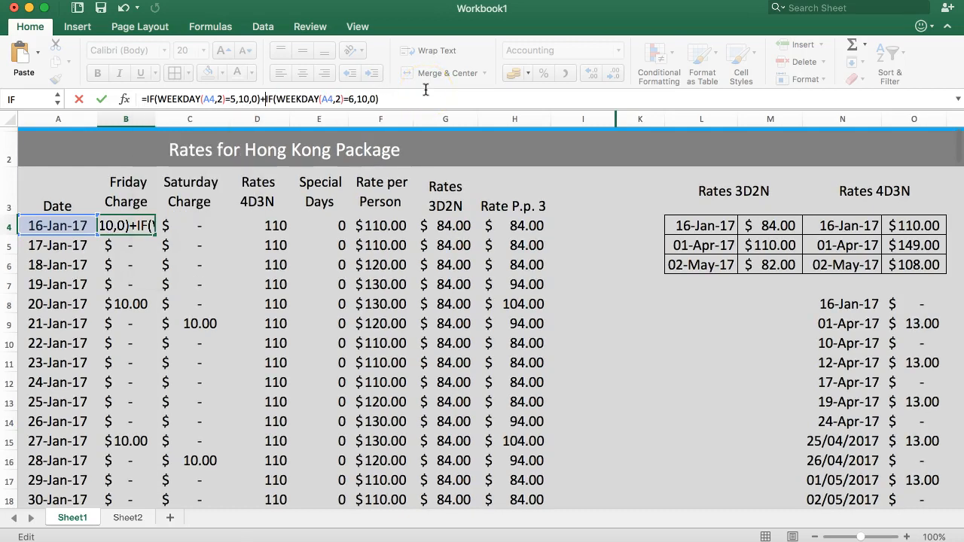
{"action": "key", "text": "Return"}
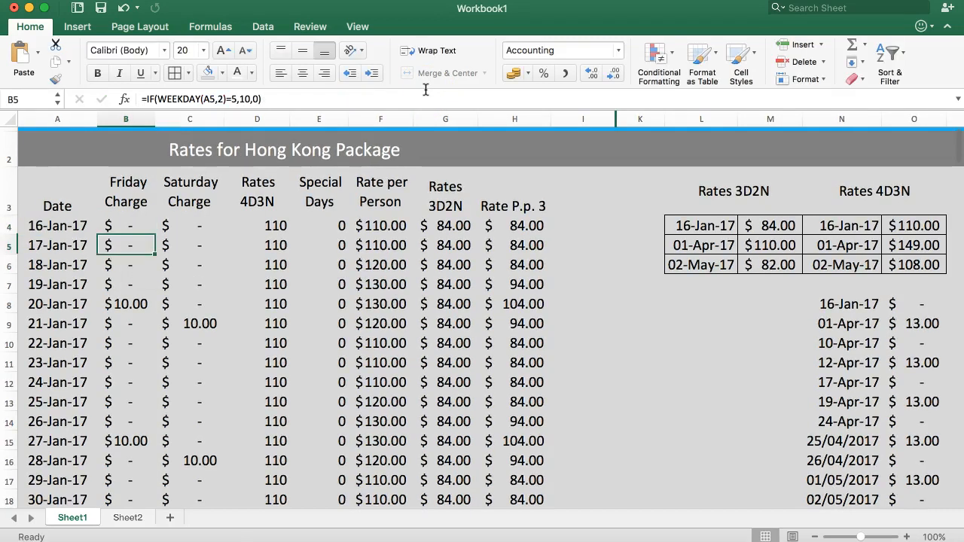
{"action": "left_click", "coordinate": [121, 225]}
{"action": "left_click", "coordinate": [192, 184]}
{"action": "left_click", "coordinate": [135, 242]}
{"action": "left_click", "coordinate": [139, 228]}
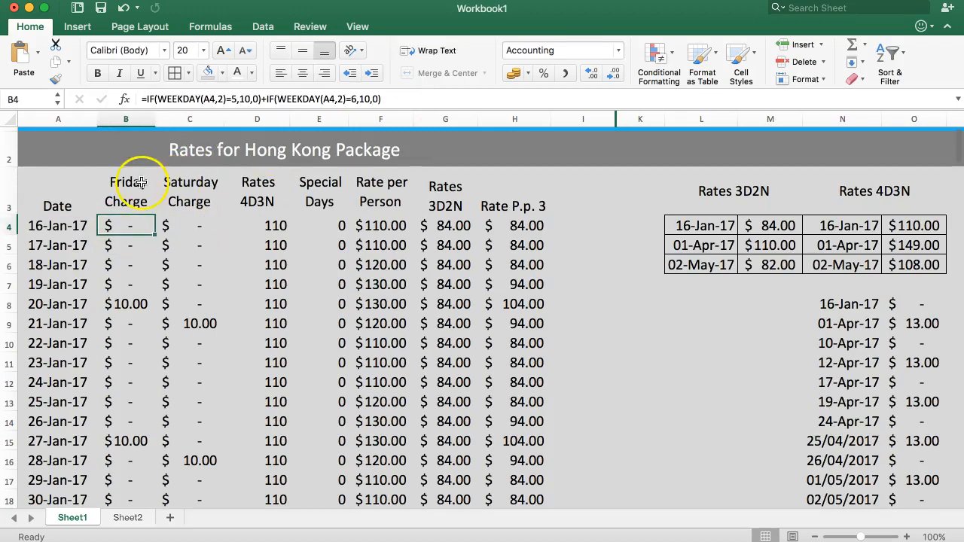
Rename the heading in B3 as "Weekend Charge" and widen column B to fit it.
{"action": "left_click", "coordinate": [112, 195]}
{"action": "double_click", "coordinate": [147, 187]}
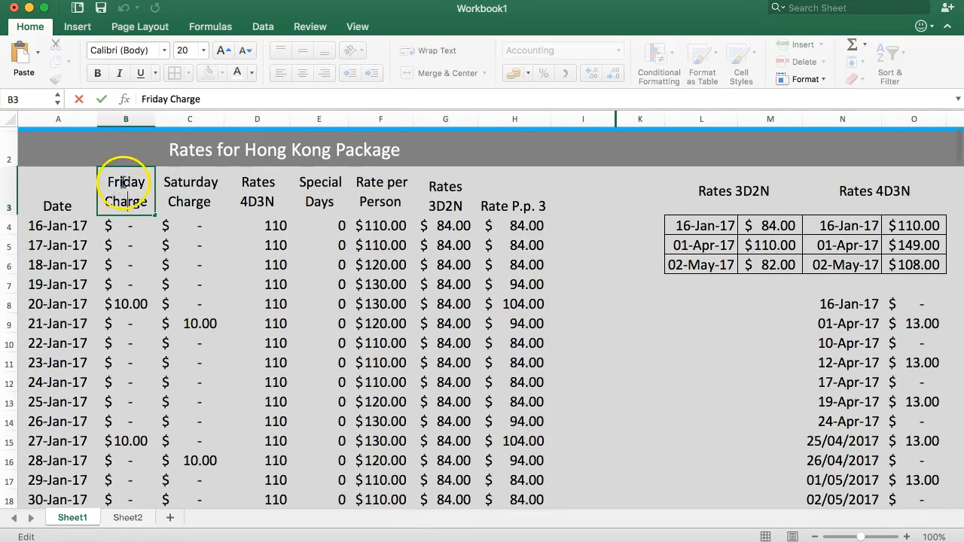
{"action": "left_click", "coordinate": [192, 192]}
{"action": "left_click", "coordinate": [118, 192]}
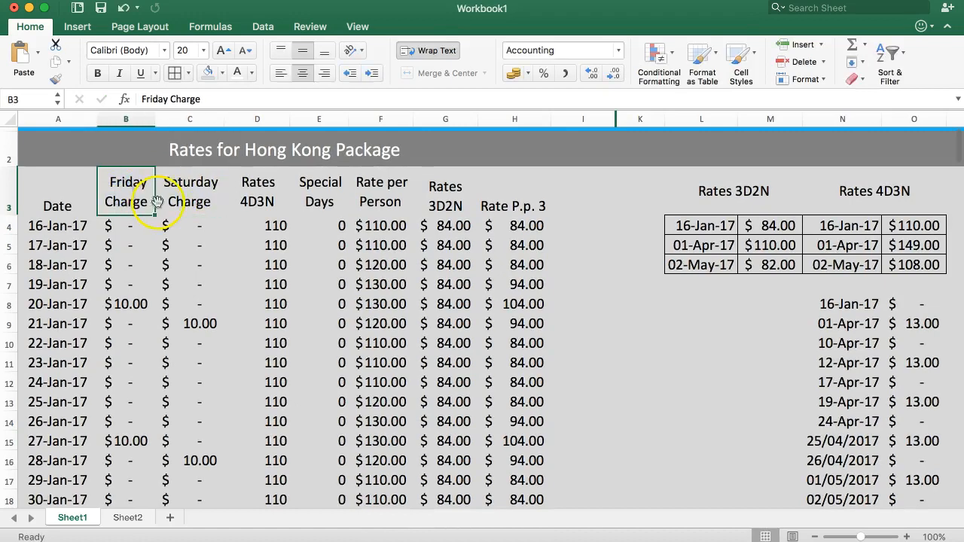
{"action": "type", "text": "Weekend"}
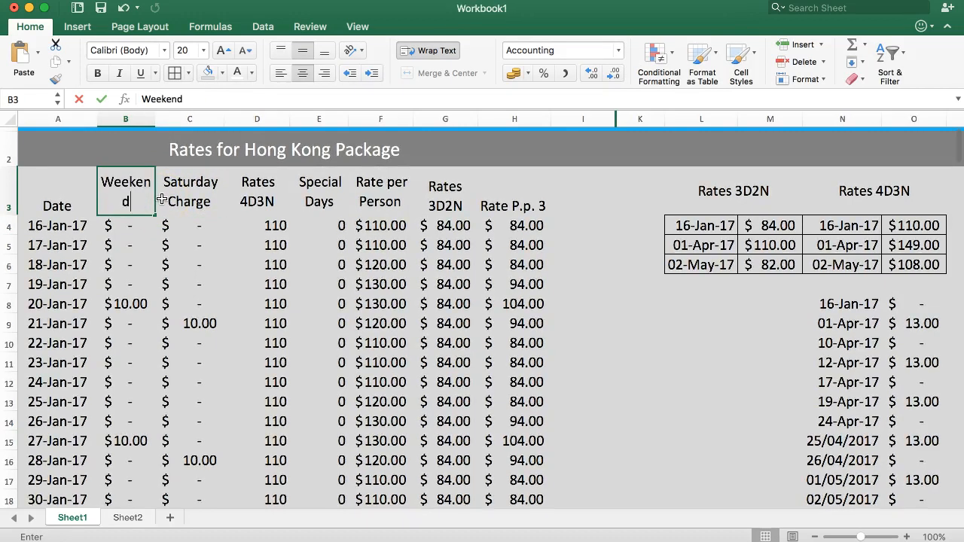
{"action": "type", "text": " Char"}
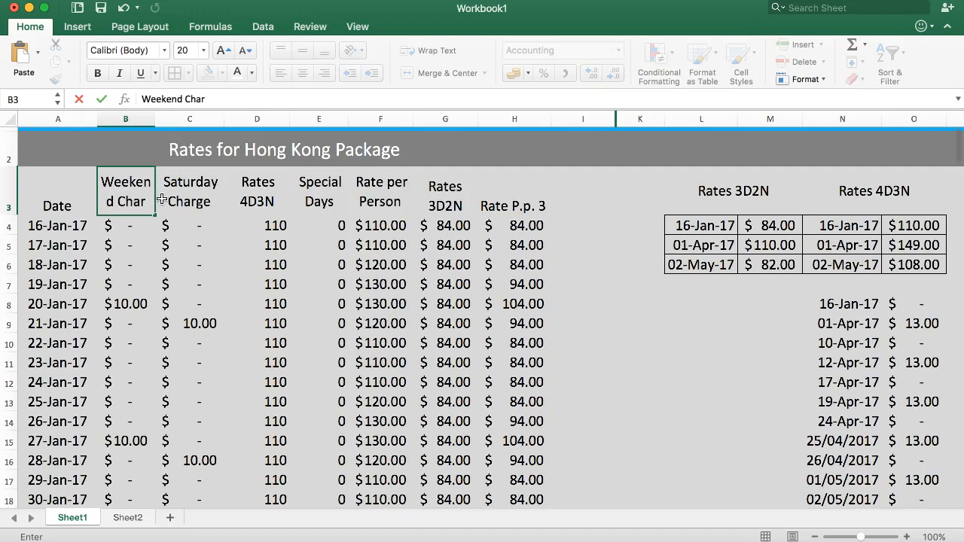
{"action": "type", "text": "ge"}
{"action": "key", "text": "Return"}
{"action": "left_click_drag", "start_coordinate": [153, 119], "coordinate": [164, 118]}
{"action": "left_click", "coordinate": [194, 183]}
{"action": "left_click", "coordinate": [153, 122]}
Delete the entire Saturday Charge column C.
{"action": "left_click", "coordinate": [193, 188]}
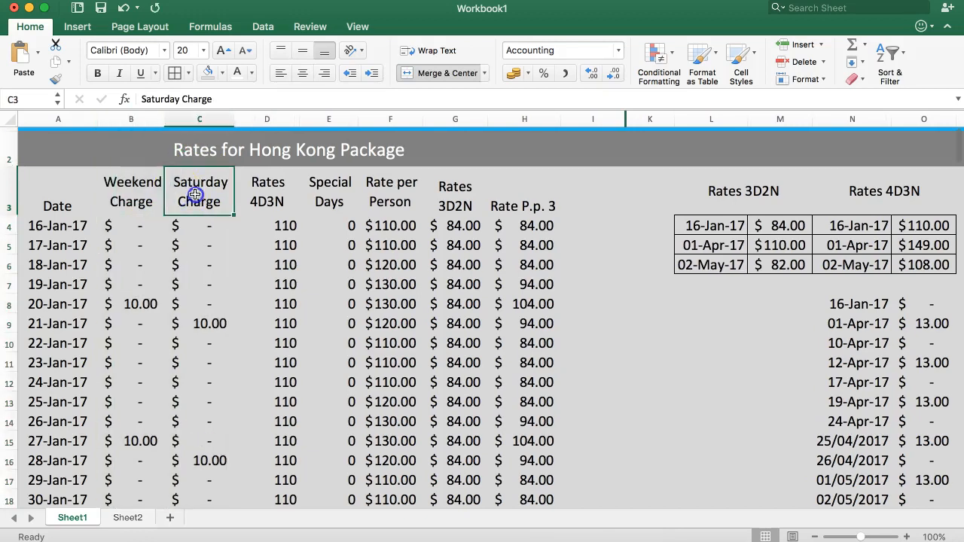
{"action": "left_click", "coordinate": [202, 120]}
{"action": "right_click", "coordinate": [202, 121]}
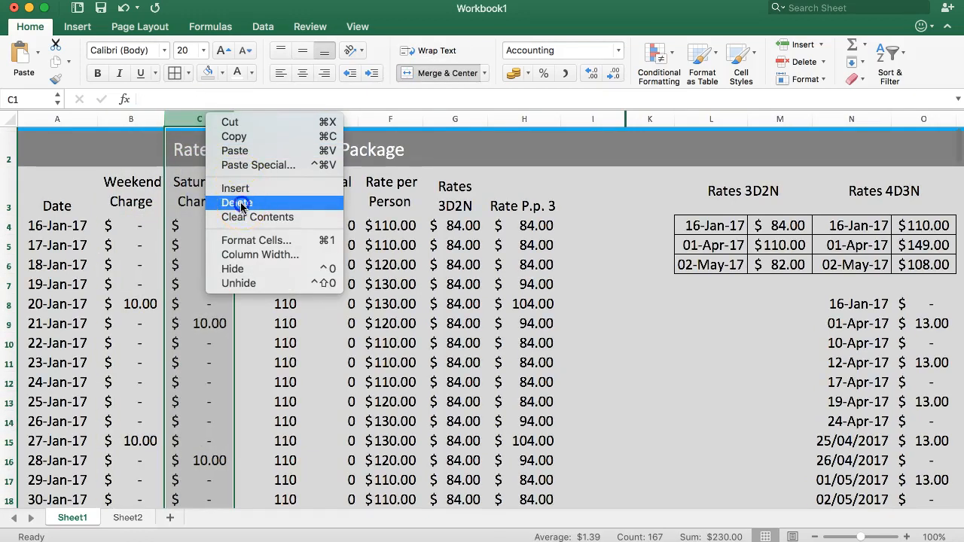
{"action": "left_click", "coordinate": [237, 203]}
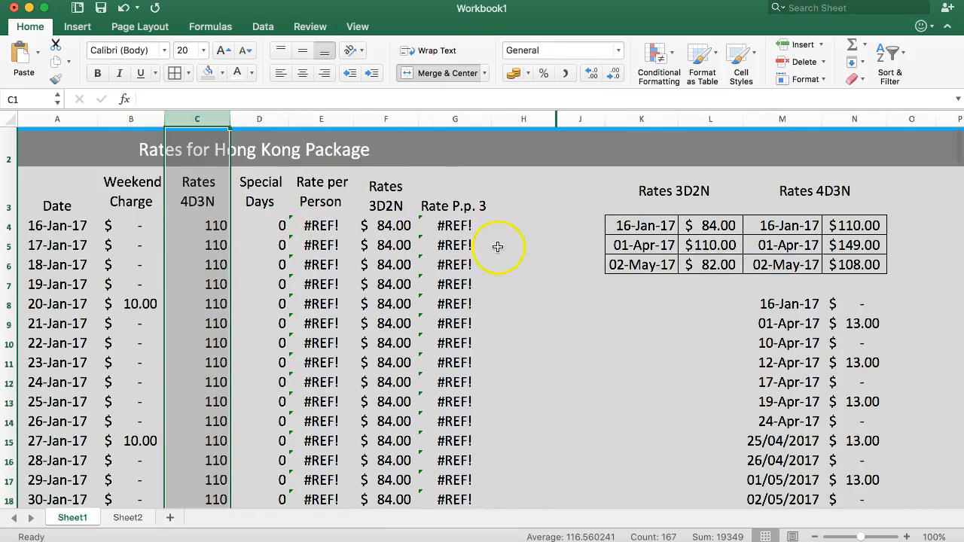
Fill the combined weekend formula from B4 down the Weekend Charge column and check the copied results.
{"action": "left_click", "coordinate": [131, 235]}
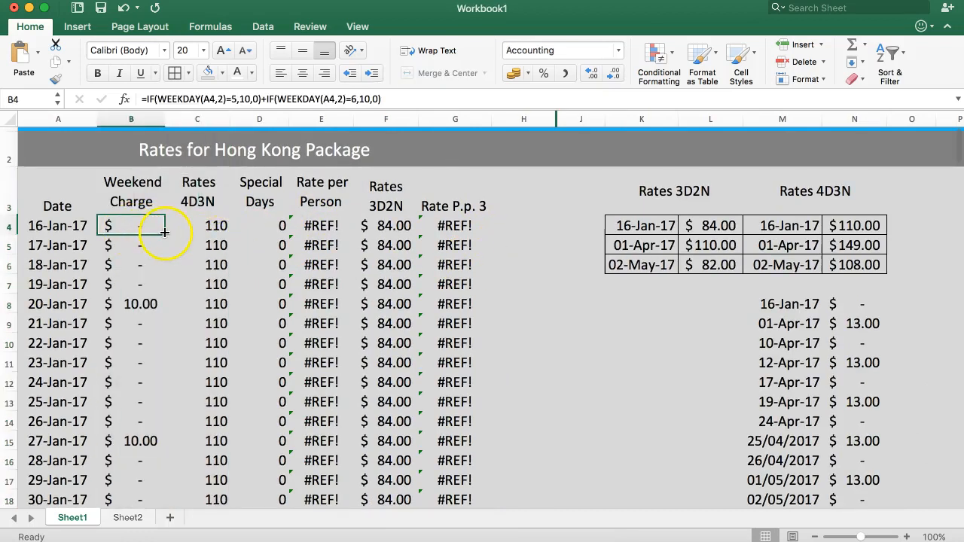
{"action": "left_click", "coordinate": [150, 232]}
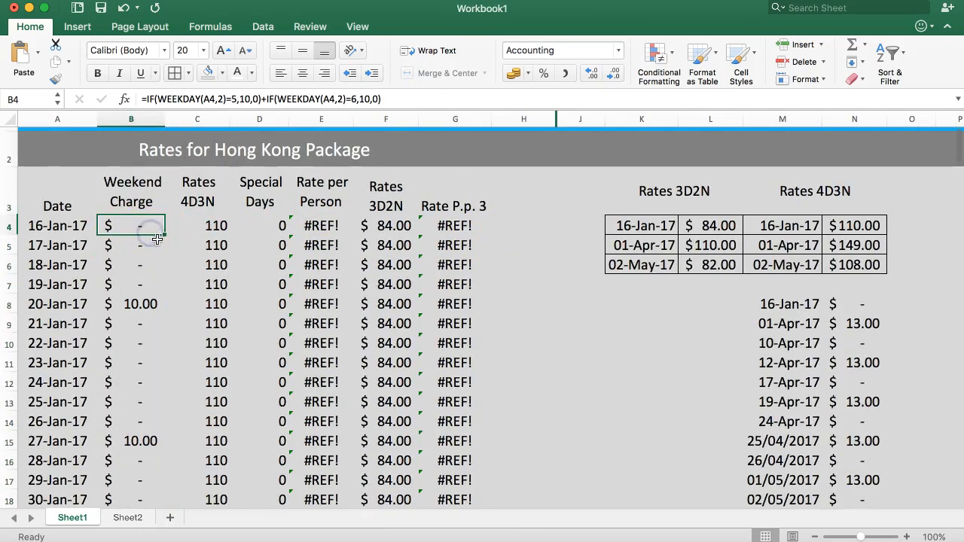
{"action": "double_click", "coordinate": [166, 237]}
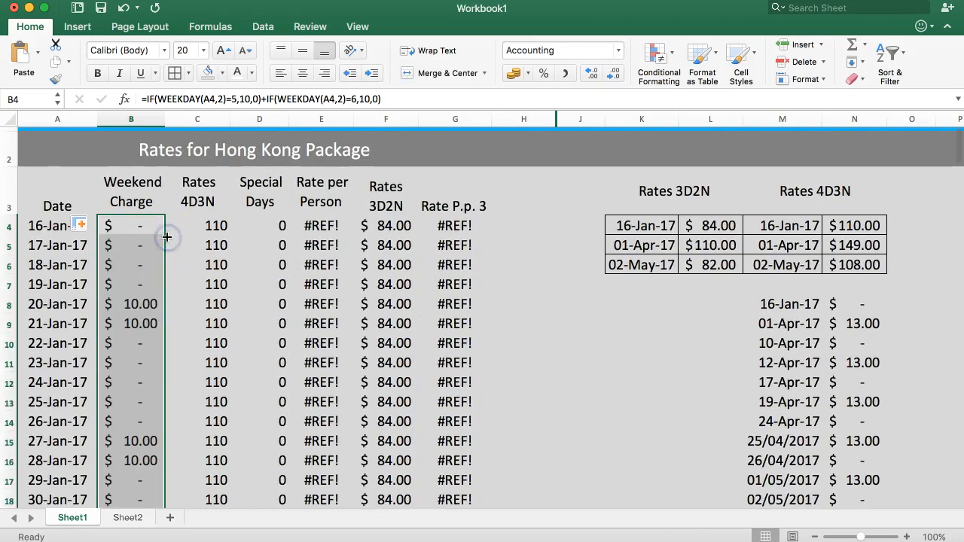
{"action": "left_click_drag", "start_coordinate": [132, 303], "coordinate": [139, 362]}
{"action": "left_click", "coordinate": [124, 283]}
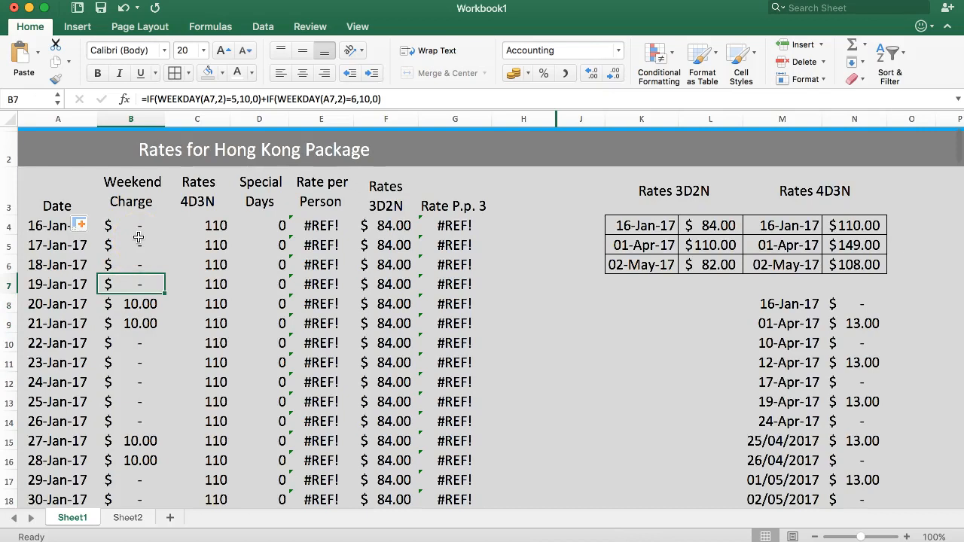
{"action": "left_click", "coordinate": [143, 228]}
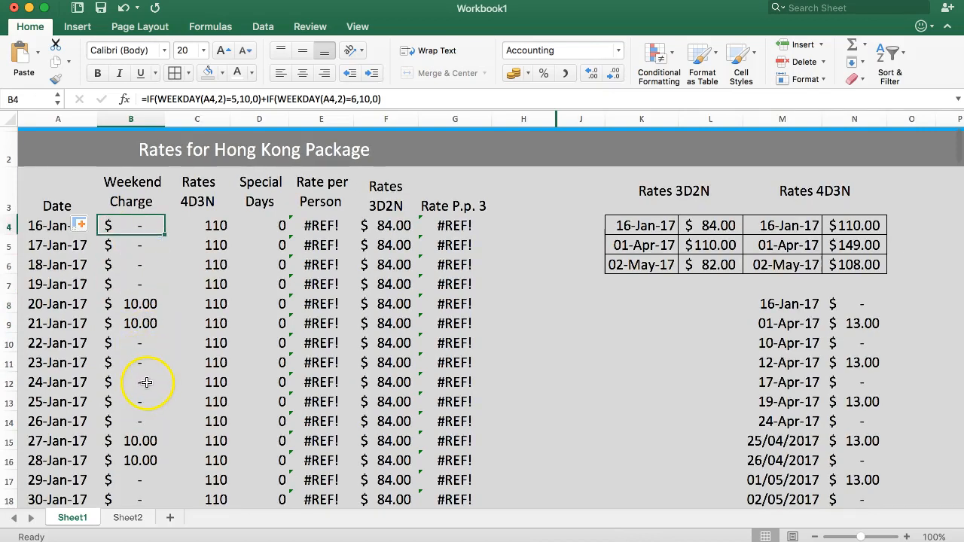
Examine the VLOOKUP formulas in D4 for Special Days and C4 for Rates 4D3N without changing them.
{"action": "left_click", "coordinate": [289, 230]}
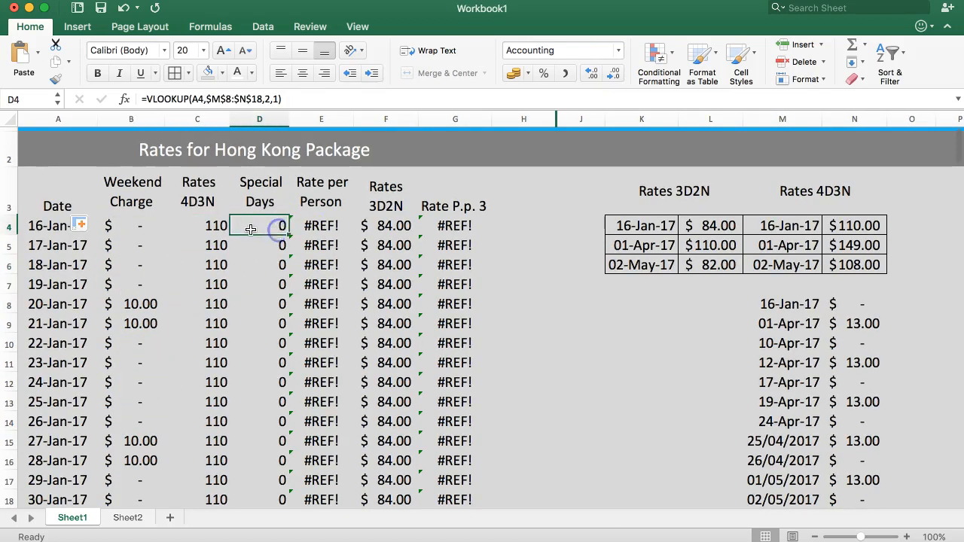
{"action": "double_click", "coordinate": [275, 225]}
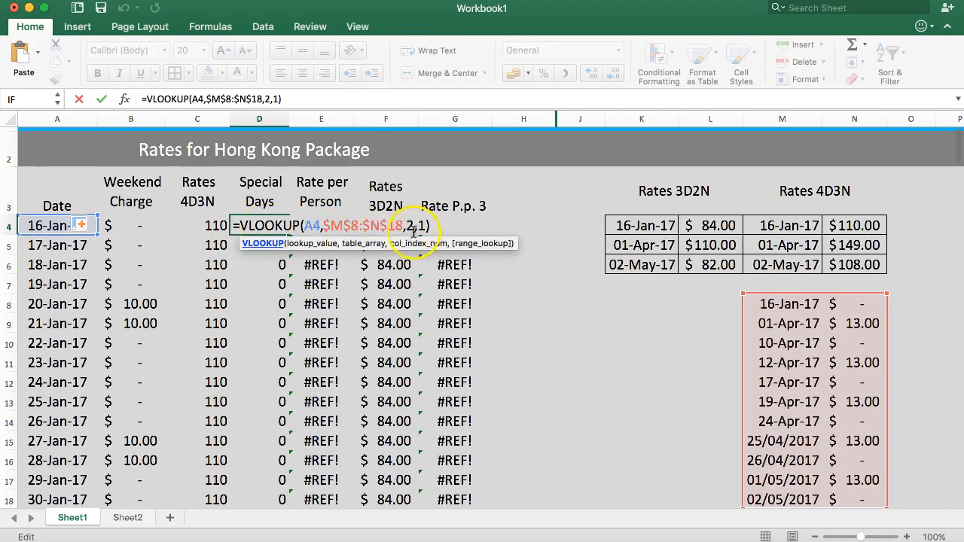
{"action": "key", "text": "Escape"}
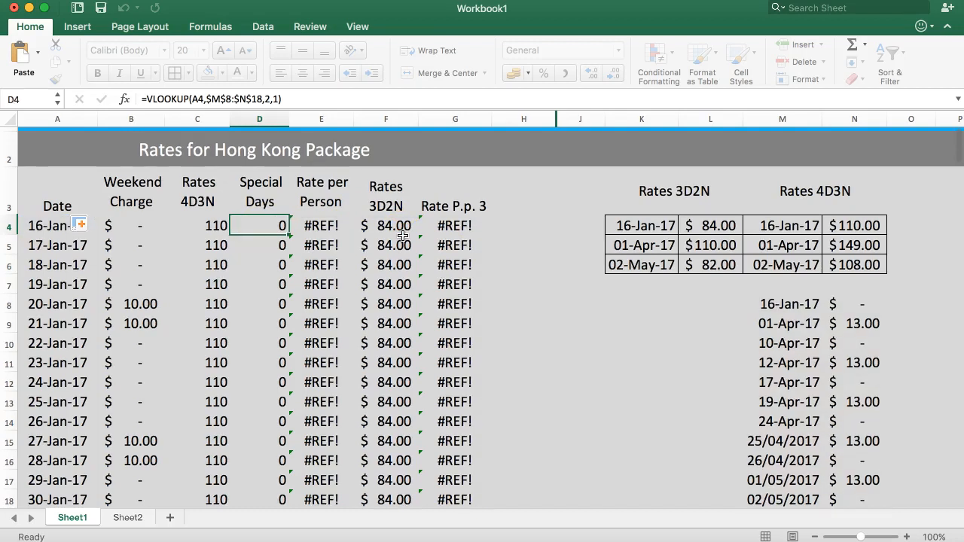
{"action": "left_click", "coordinate": [113, 229]}
{"action": "left_click", "coordinate": [212, 226]}
{"action": "double_click", "coordinate": [212, 225]}
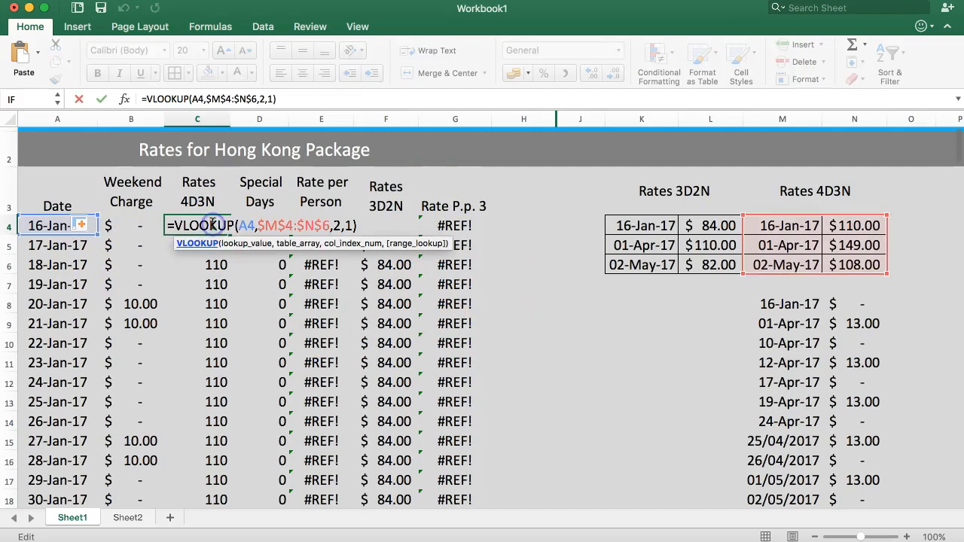
{"action": "key", "text": "Escape"}
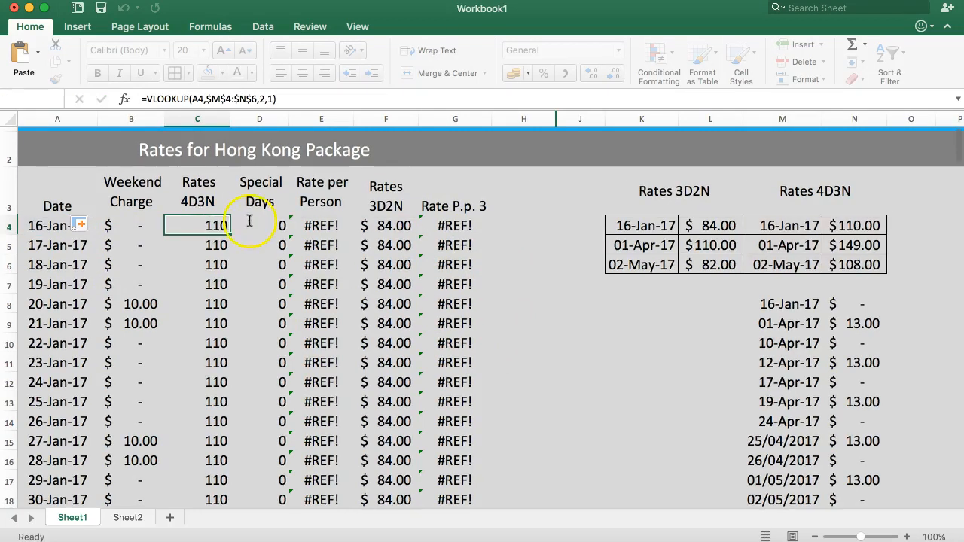
Inspect the arguments of the Special Days VLOOKUP in D4 with the Formula Builder, keeping them unchanged.
{"action": "left_click", "coordinate": [249, 222]}
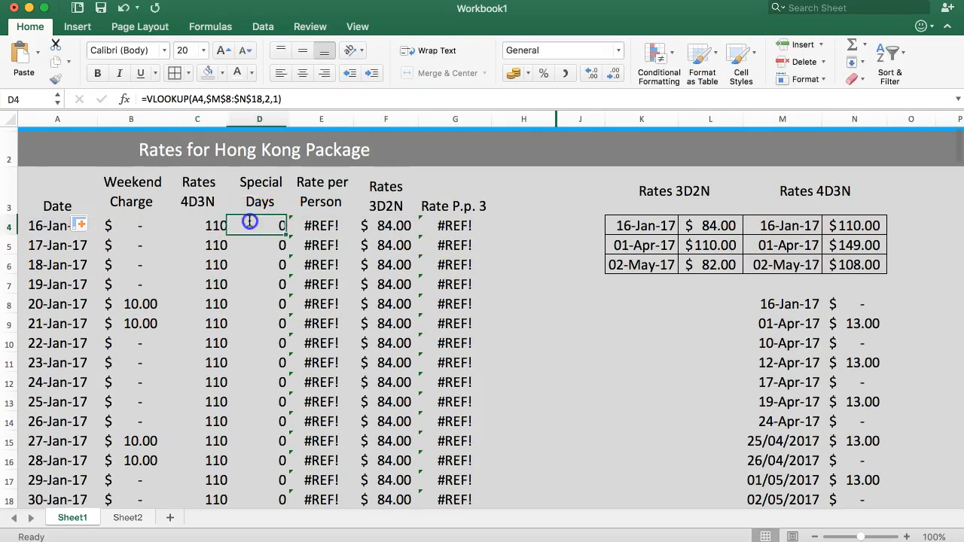
{"action": "left_click", "coordinate": [279, 99]}
{"action": "left_click", "coordinate": [126, 98]}
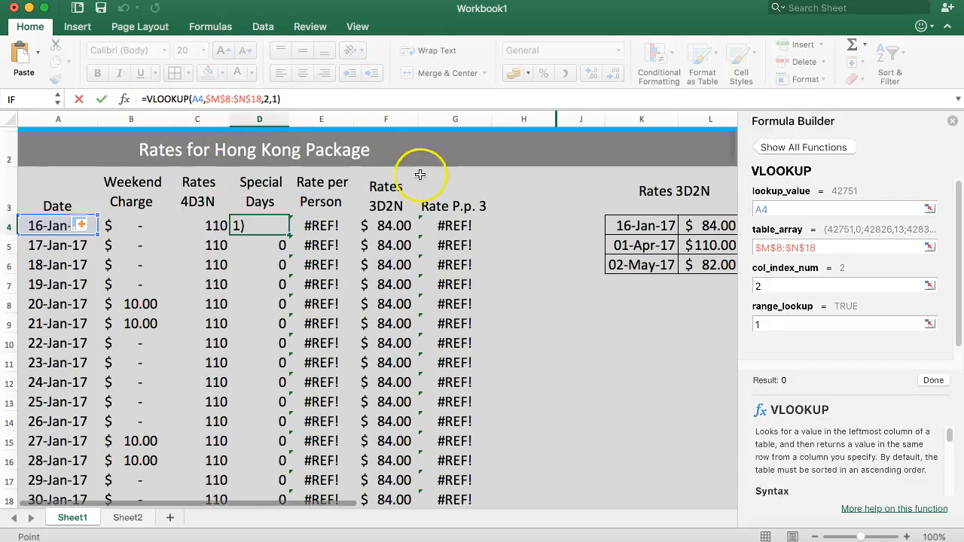
{"action": "left_click", "coordinate": [775, 286]}
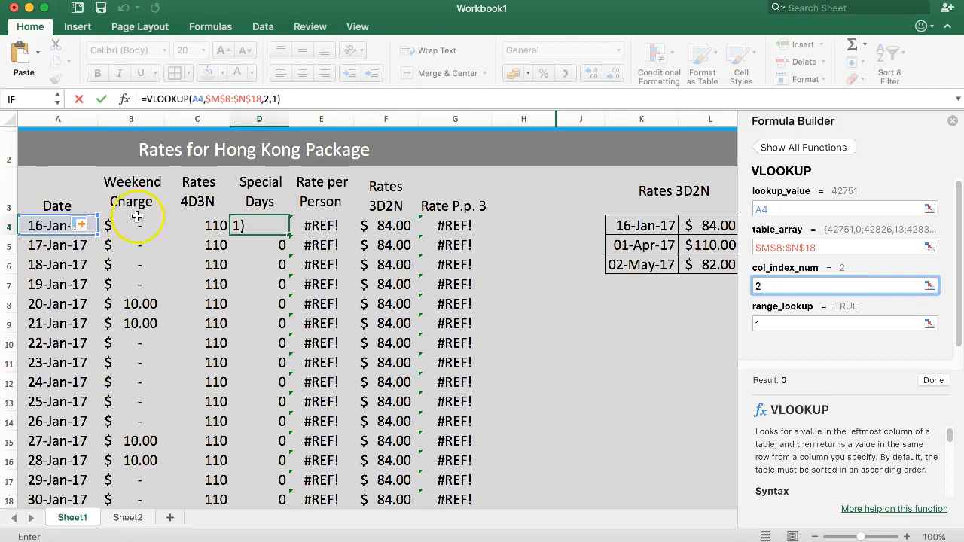
{"action": "left_click", "coordinate": [802, 250]}
{"action": "scroll", "coordinate": [670, 236], "scroll_direction": "right", "scroll_amount": 1}
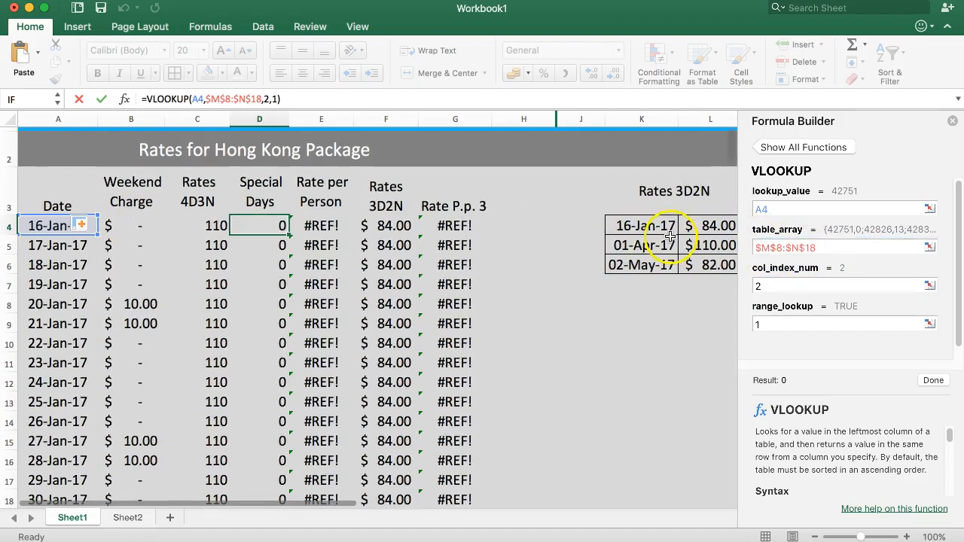
{"action": "left_click", "coordinate": [952, 122]}
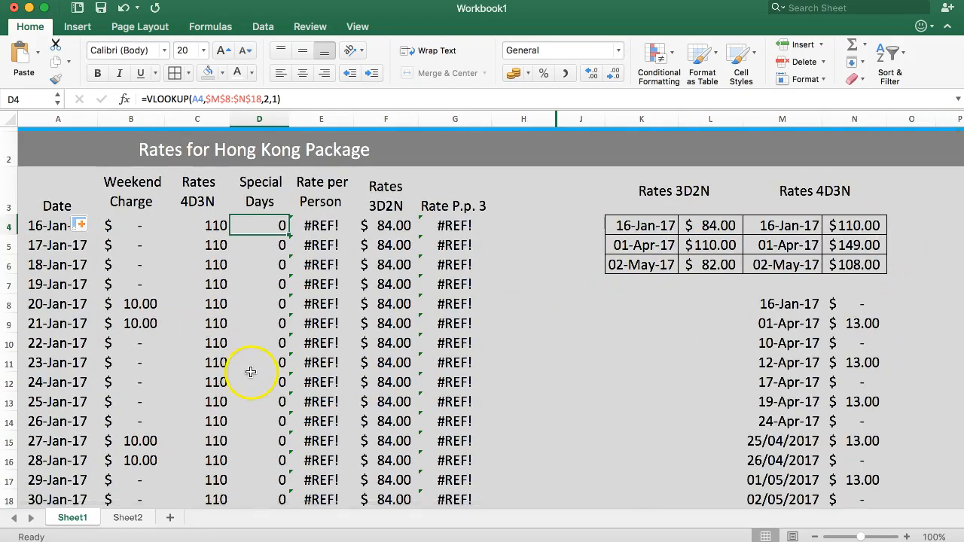
Look through the Special Days values down the sheet, then examine the Rate per Person formula in E4 and the Rates headings.
{"action": "scroll", "coordinate": [256, 368], "scroll_direction": "down", "scroll_amount": 20}
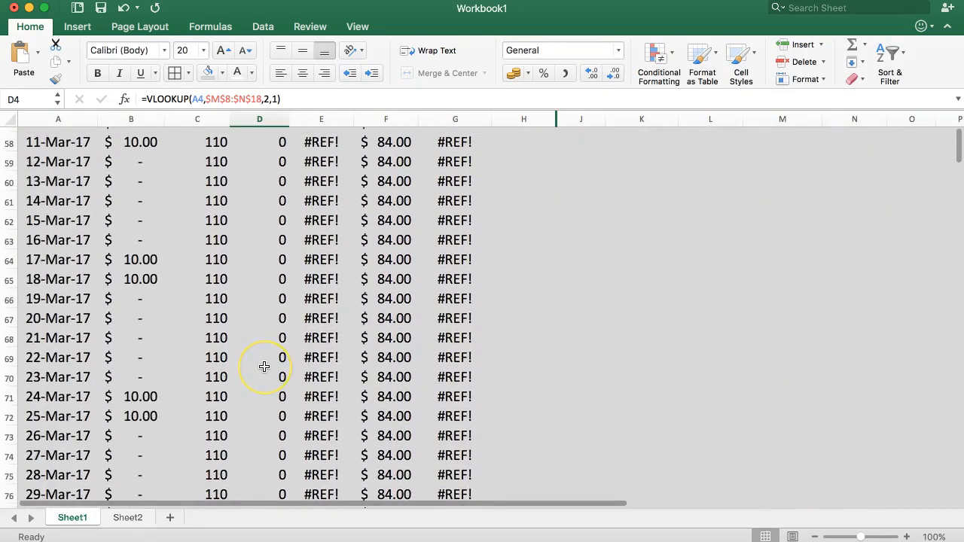
{"action": "scroll", "coordinate": [263, 367], "scroll_direction": "up", "scroll_amount": 20}
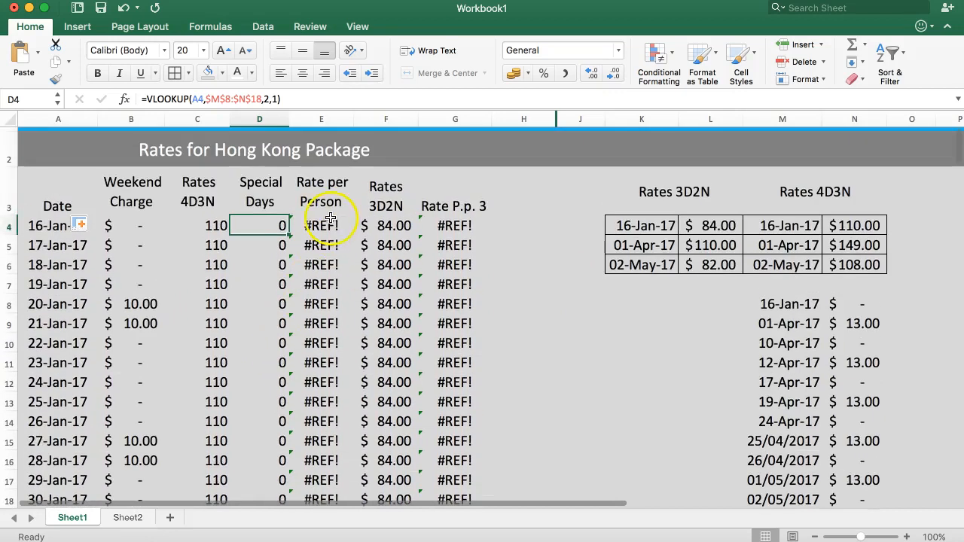
{"action": "left_click", "coordinate": [330, 223]}
{"action": "left_click", "coordinate": [323, 225]}
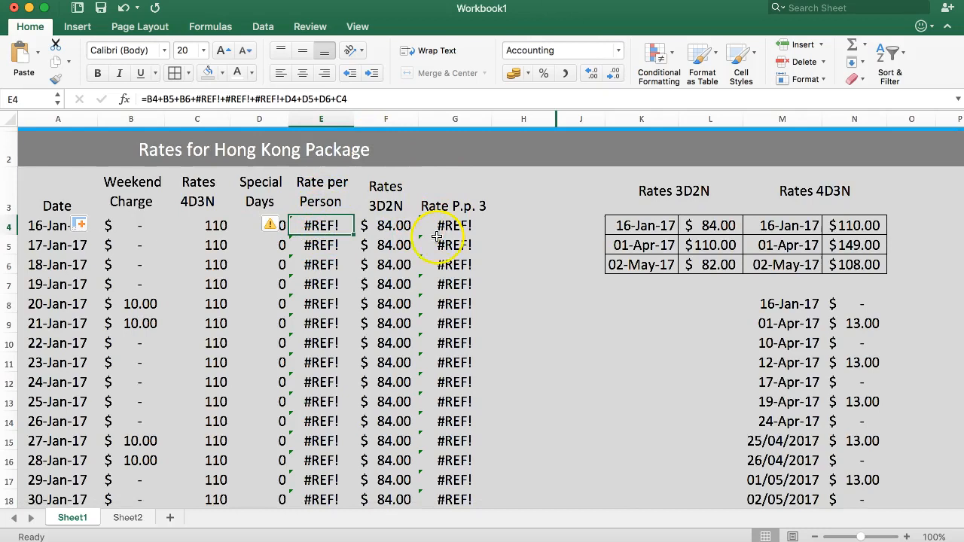
{"action": "left_click", "coordinate": [251, 233]}
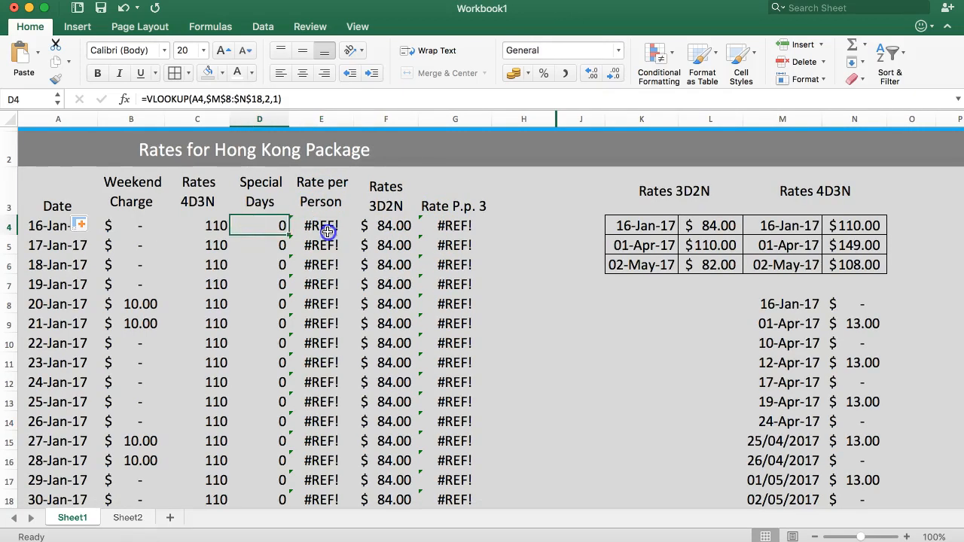
{"action": "left_click", "coordinate": [328, 232]}
{"action": "key", "text": "Right"}
{"action": "left_click", "coordinate": [220, 225]}
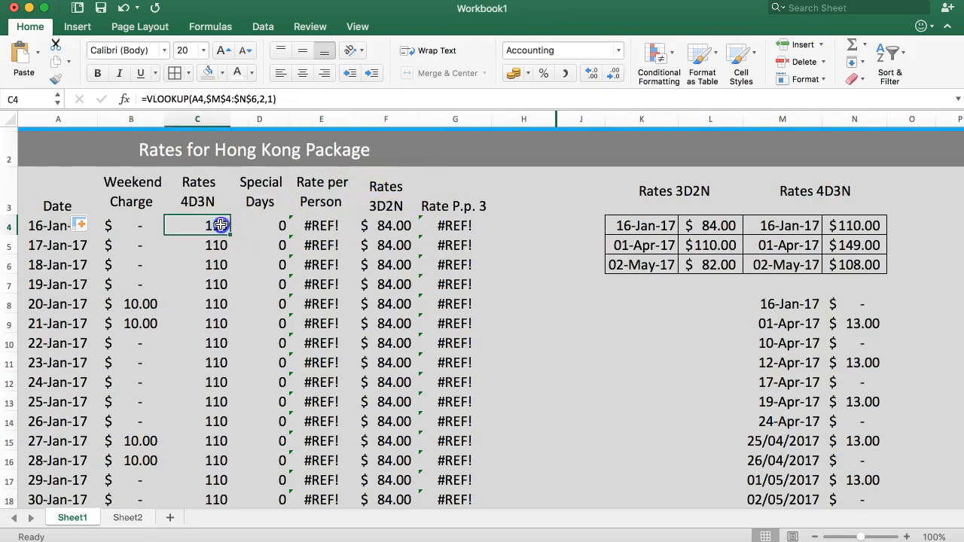
{"action": "left_click", "coordinate": [392, 180]}
{"action": "left_click", "coordinate": [219, 198]}
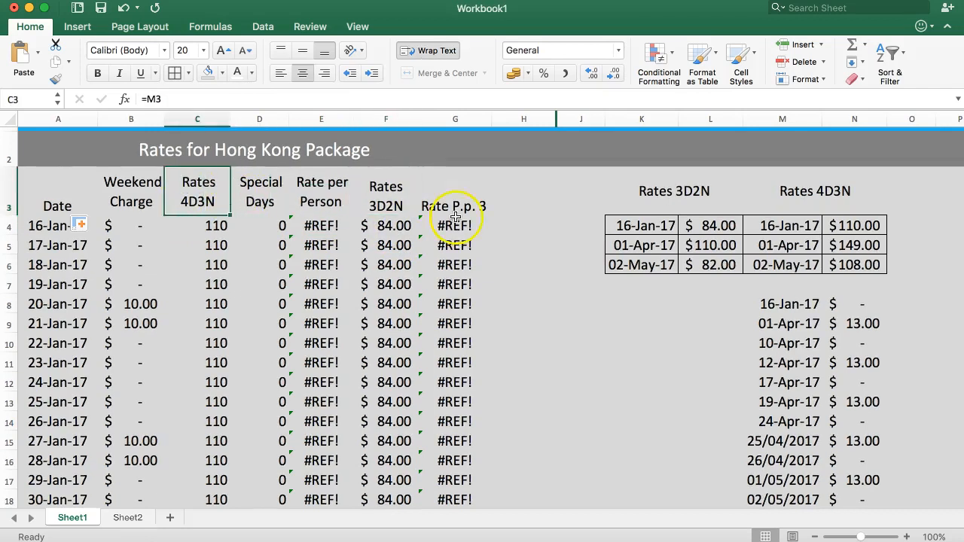
{"action": "left_click", "coordinate": [383, 189]}
Try to cut the entire Rates 3D2N column F while the title row is still merged.
{"action": "left_click", "coordinate": [396, 122]}
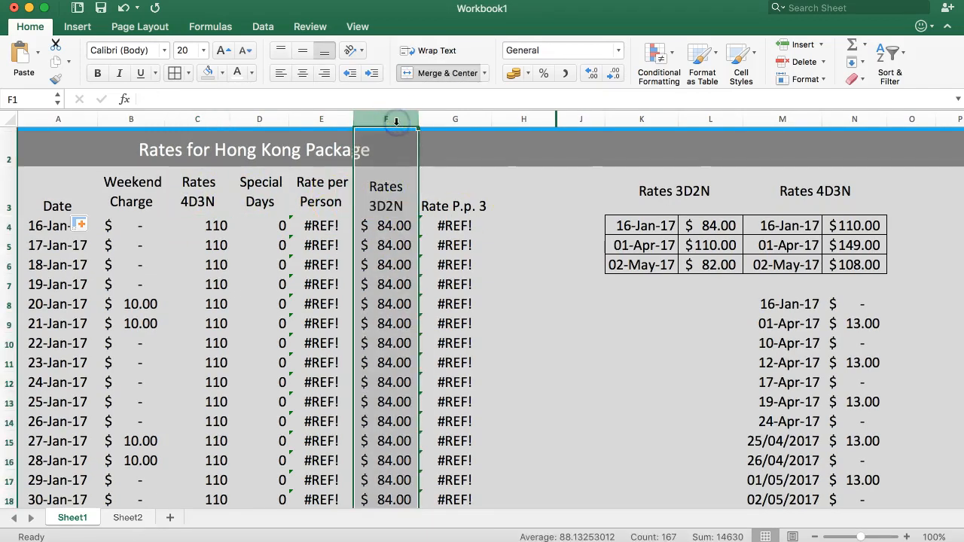
{"action": "key", "text": "super+x"}
{"action": "left_click", "coordinate": [586, 205]}
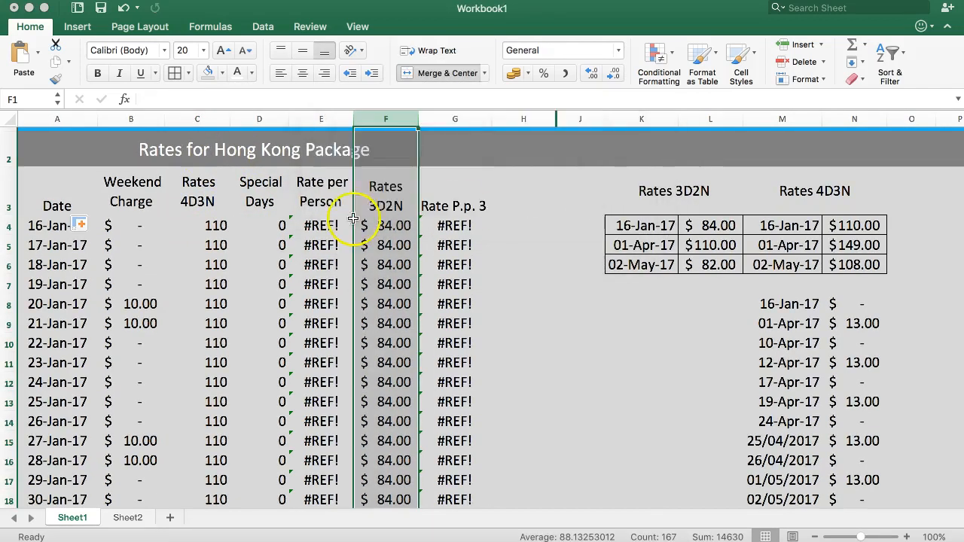
Unmerge the title cell "Rates for Hong Kong Package" in row 2.
{"action": "left_click", "coordinate": [356, 154]}
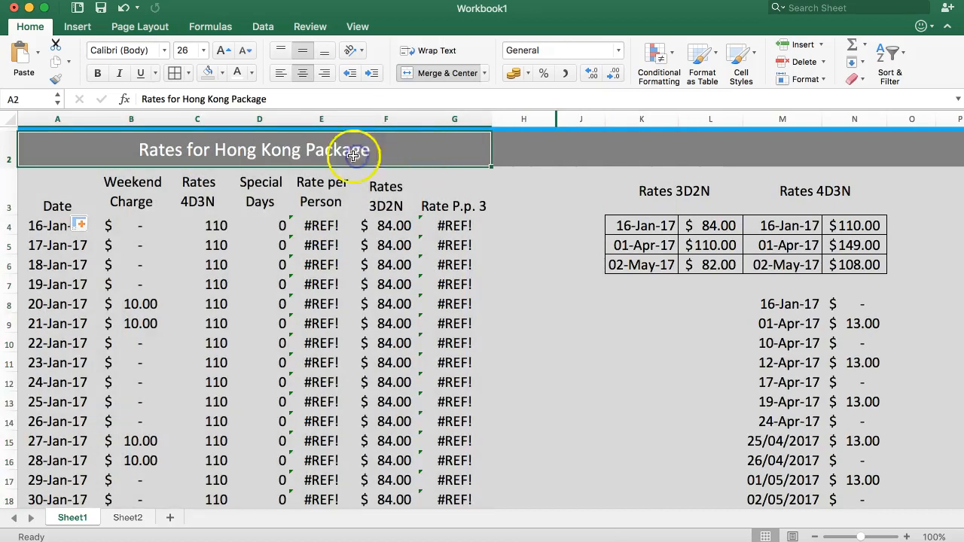
{"action": "left_click", "coordinate": [447, 73]}
{"action": "left_click", "coordinate": [390, 285]}
Move the entire Rates 3D2N column F so that it sits directly before the Rates 4D3N column C.
{"action": "left_click", "coordinate": [389, 129]}
{"action": "left_click", "coordinate": [390, 122]}
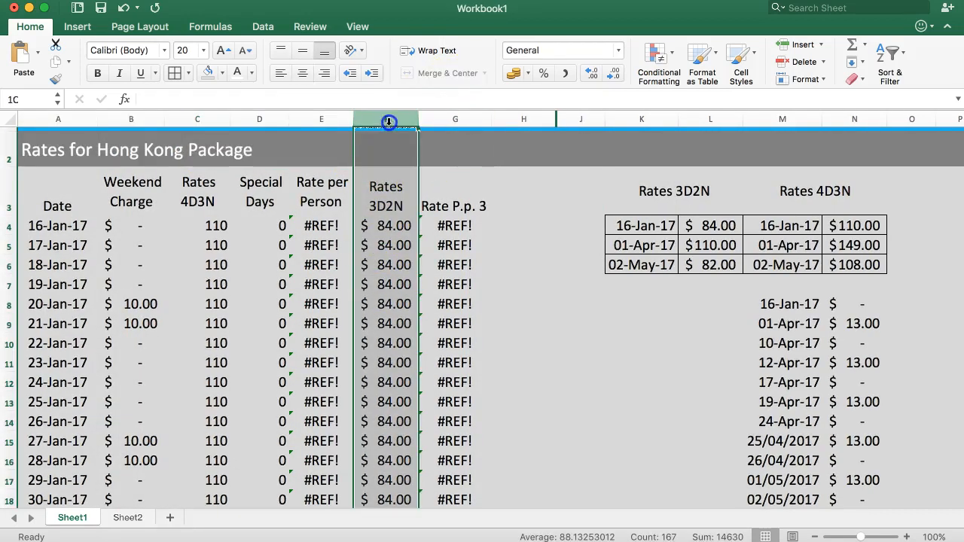
{"action": "key", "text": "super+x"}
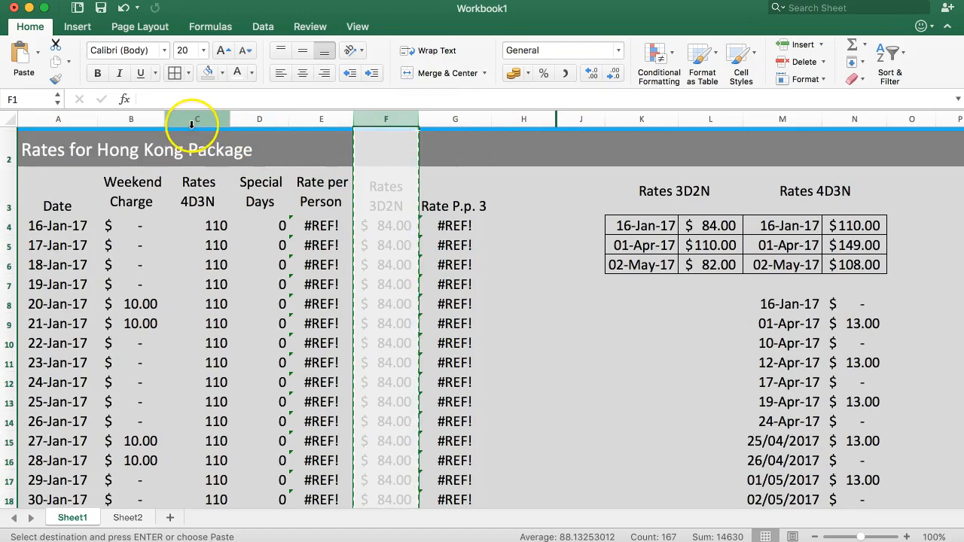
{"action": "left_click", "coordinate": [192, 121]}
{"action": "right_click", "coordinate": [193, 121]}
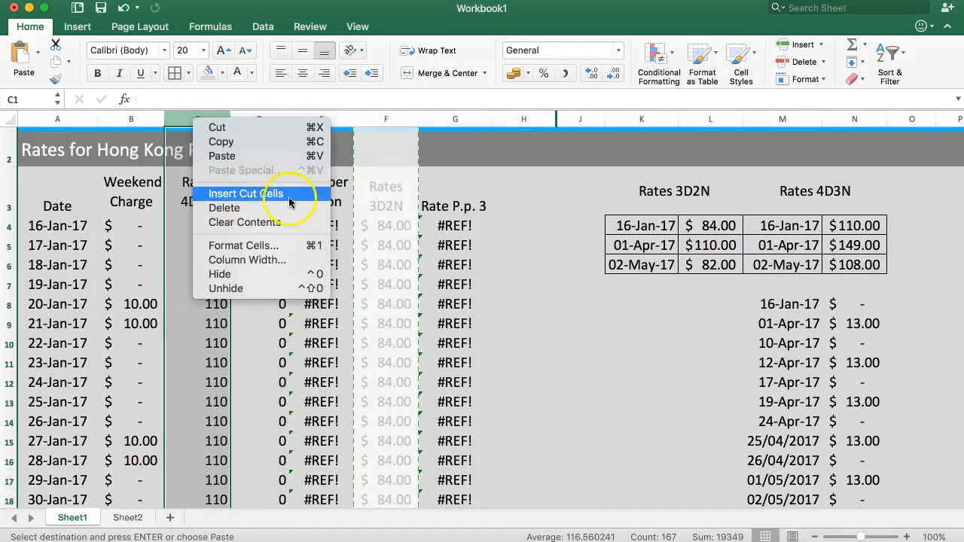
{"action": "left_click", "coordinate": [239, 194]}
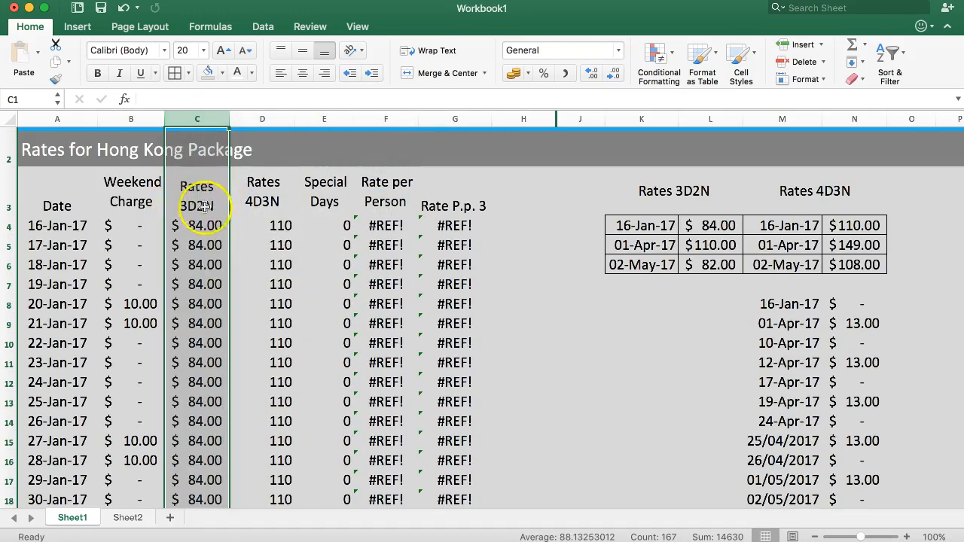
Check the linked headings Rates 3D2N in C3 and Rates 4D3N in D3 against the Rate per Person heading.
{"action": "left_click", "coordinate": [212, 198]}
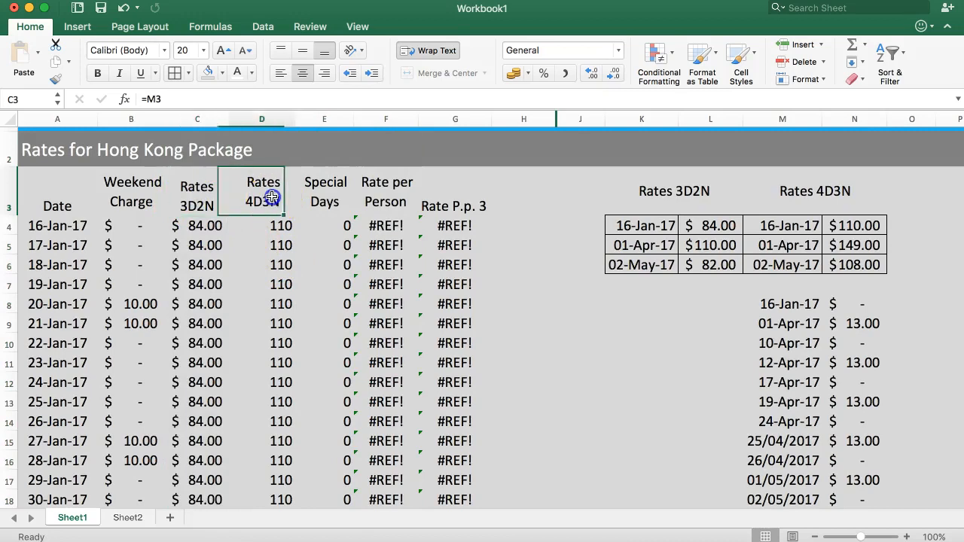
{"action": "left_click", "coordinate": [262, 198]}
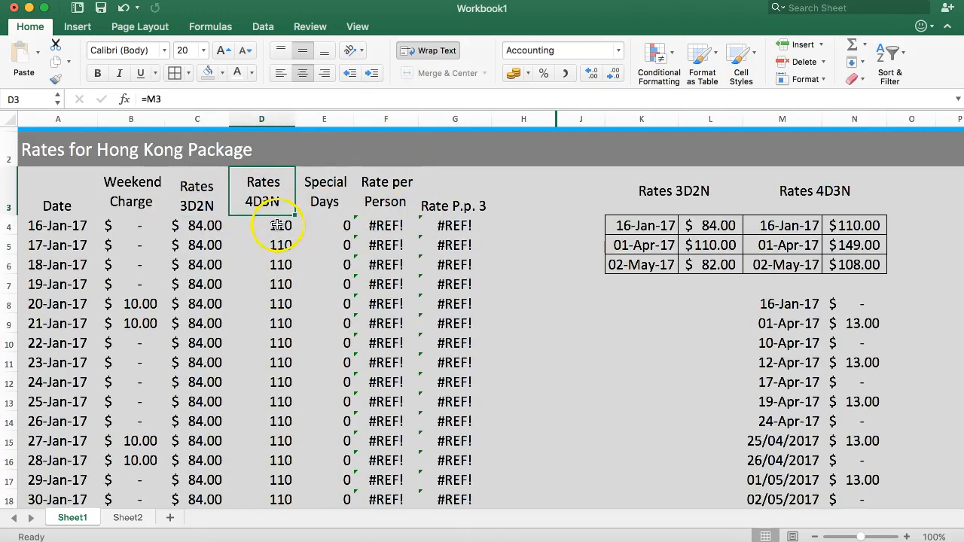
{"action": "left_click", "coordinate": [214, 197]}
{"action": "left_click", "coordinate": [282, 196]}
{"action": "left_click", "coordinate": [211, 199]}
{"action": "left_click", "coordinate": [253, 194]}
{"action": "left_click", "coordinate": [357, 198]}
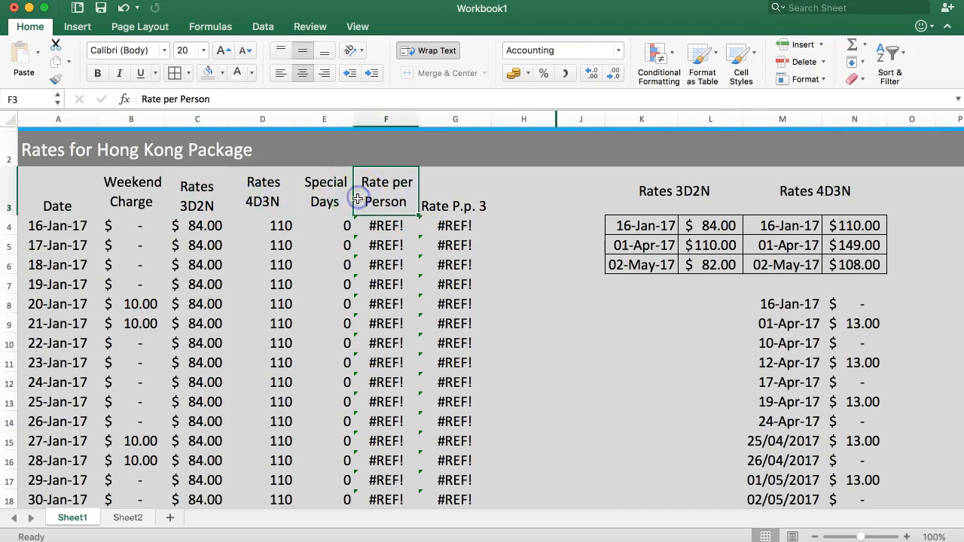
{"action": "double_click", "coordinate": [401, 193]}
{"action": "left_click_drag", "start_coordinate": [385, 193], "coordinate": [343, 186]}
{"action": "left_click", "coordinate": [459, 200]}
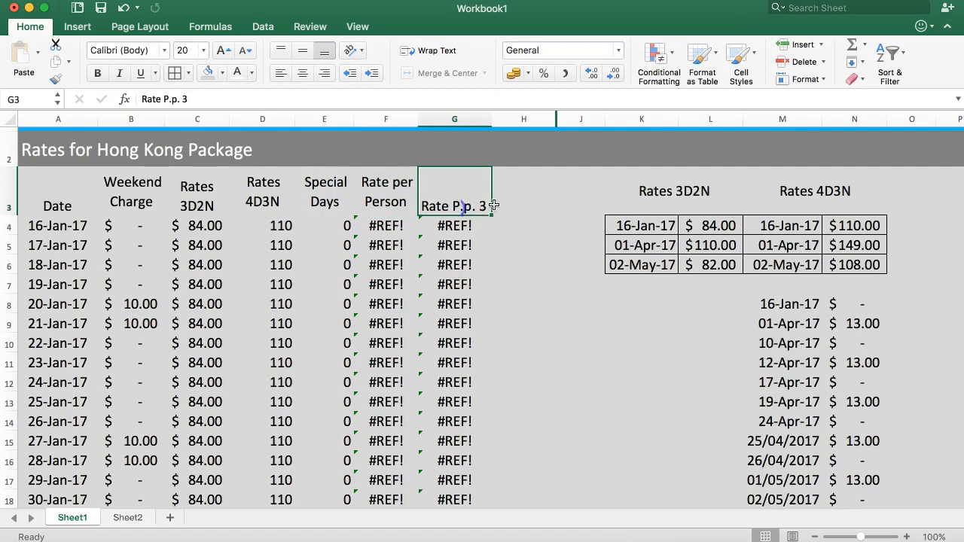
{"action": "left_click", "coordinate": [405, 204]}
{"action": "double_click", "coordinate": [403, 203]}
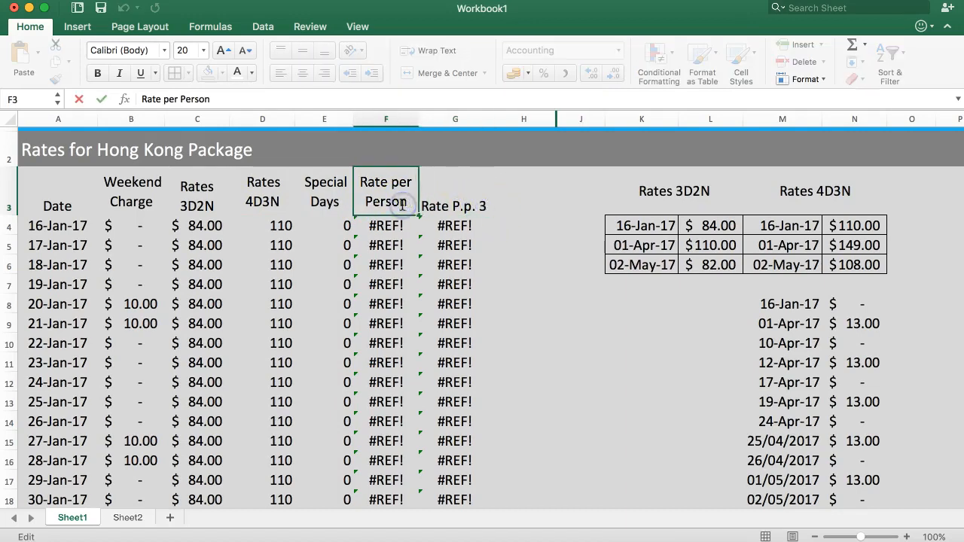
{"action": "left_click_drag", "start_coordinate": [407, 203], "coordinate": [359, 183]}
{"action": "left_click", "coordinate": [258, 187]}
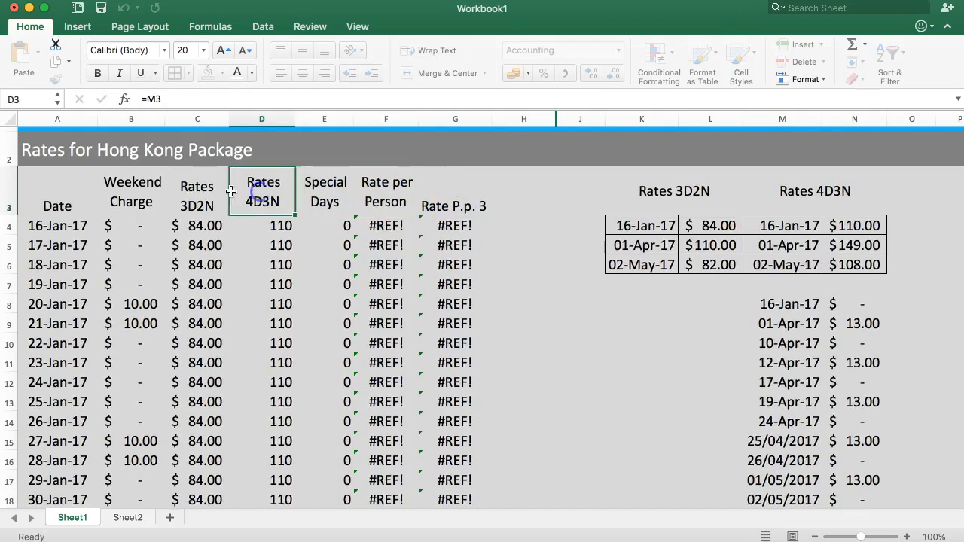
Try to copy the linked headings in C3:D3 over the rate per person headings in F3:G3.
{"action": "left_click_drag", "start_coordinate": [197, 197], "coordinate": [250, 197]}
{"action": "key", "text": "super+c"}
{"action": "left_click", "coordinate": [386, 197]}
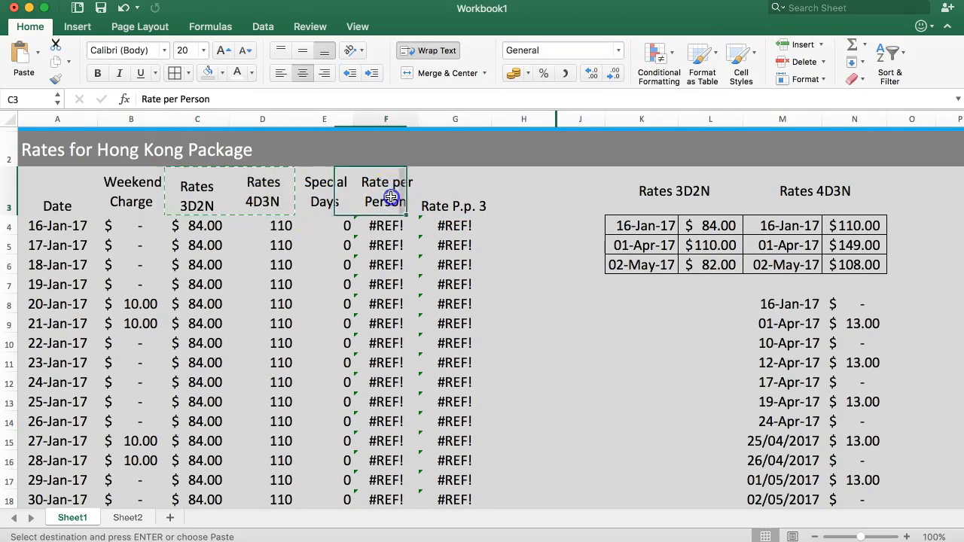
{"action": "key", "text": "super+v"}
{"action": "left_click", "coordinate": [436, 197]}
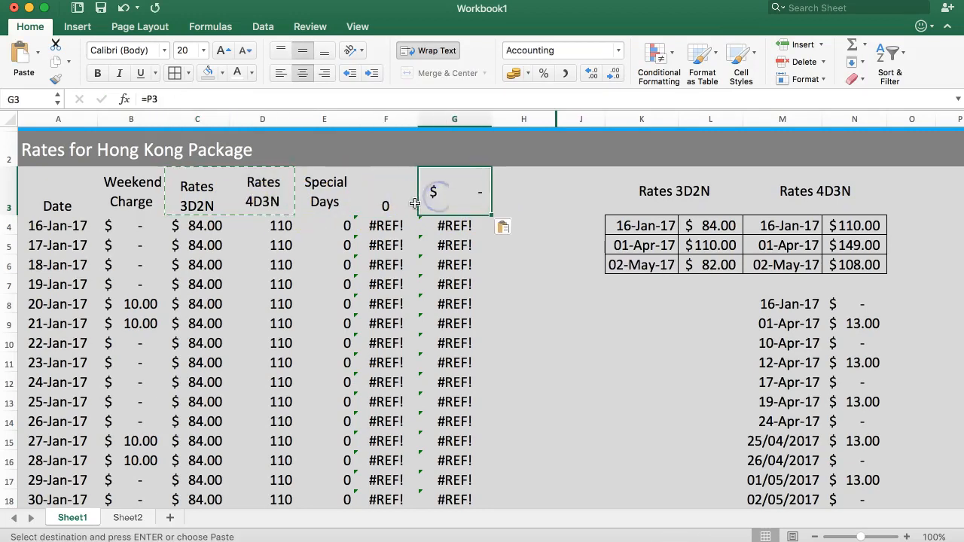
{"action": "key", "text": "super+z"}
Try to copy the Rates 3D2N heading from C3 to G3 and the Rates 4D3N heading from D3 to F3.
{"action": "left_click", "coordinate": [241, 194]}
{"action": "left_click", "coordinate": [198, 189]}
{"action": "key", "text": "super+c"}
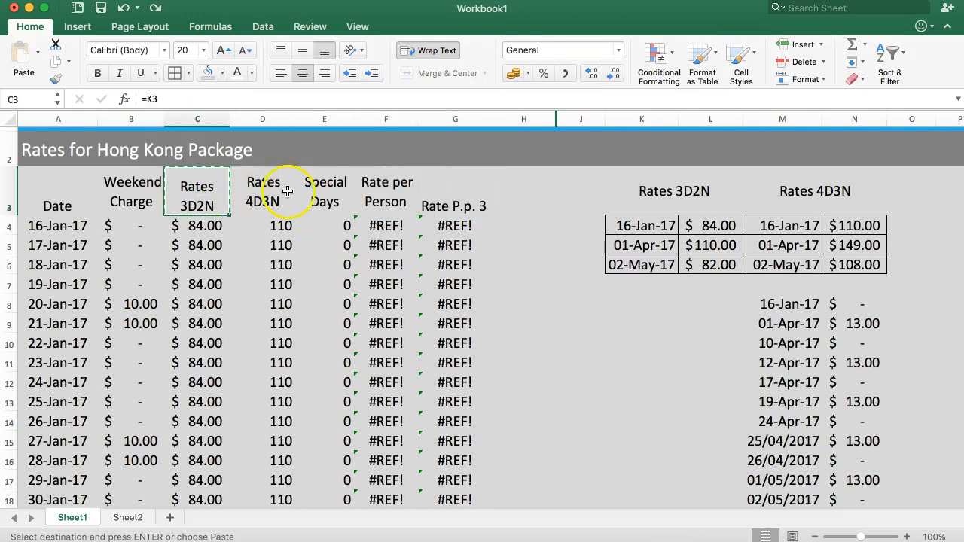
{"action": "left_click", "coordinate": [461, 186]}
{"action": "key", "text": "super+v"}
{"action": "left_click", "coordinate": [255, 194]}
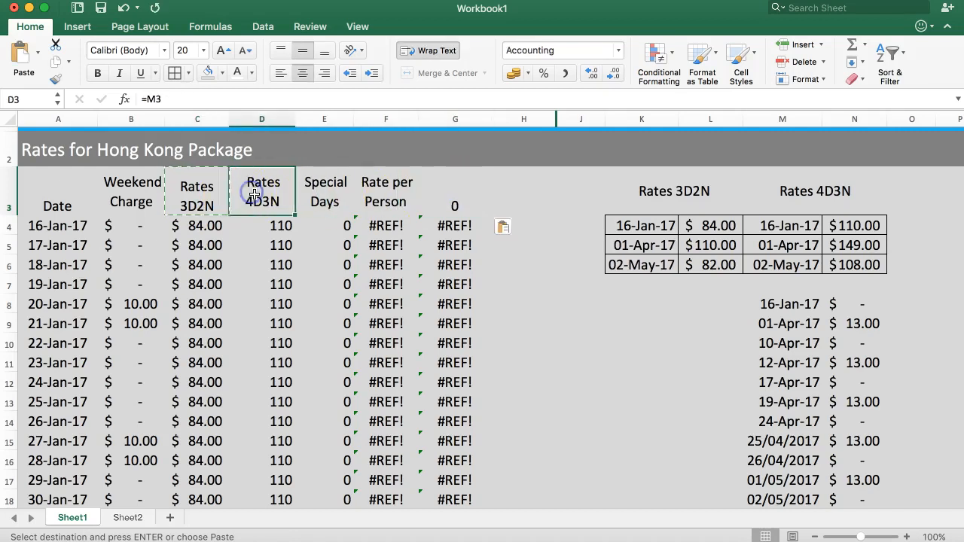
{"action": "left_click", "coordinate": [366, 190]}
{"action": "key", "text": "super+v"}
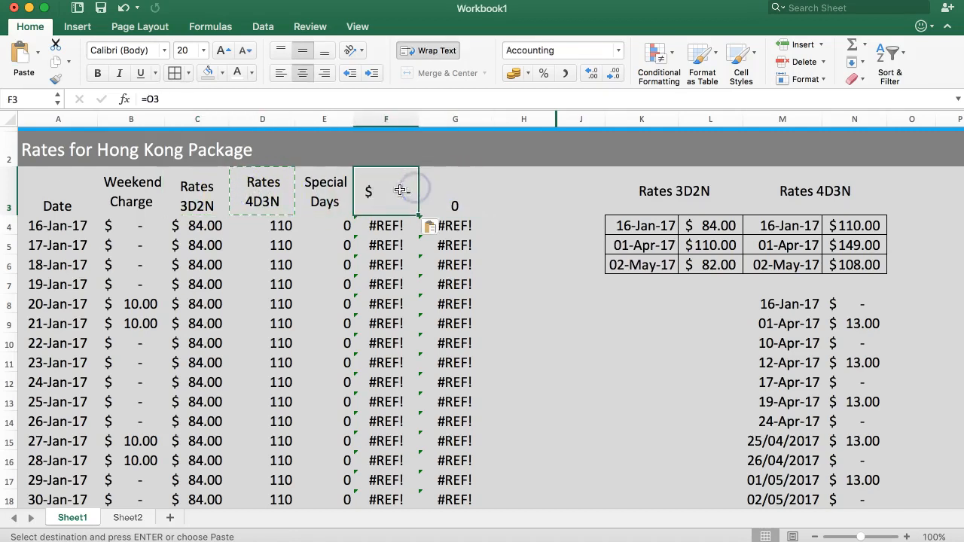
{"action": "left_click", "coordinate": [420, 194]}
Copy the formatting of heading cell D3 onto F3:G3 with Format Painter.
{"action": "left_click", "coordinate": [253, 189]}
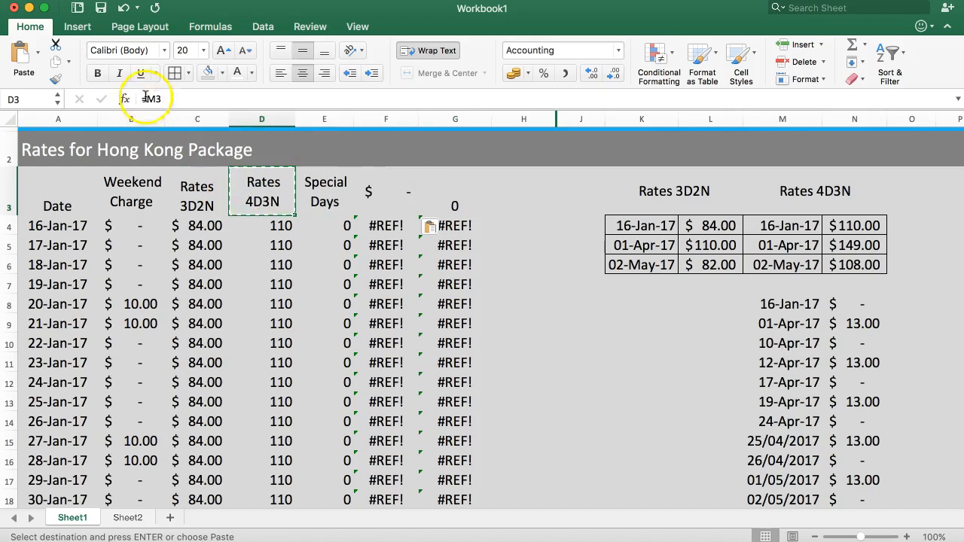
{"action": "left_click", "coordinate": [56, 78]}
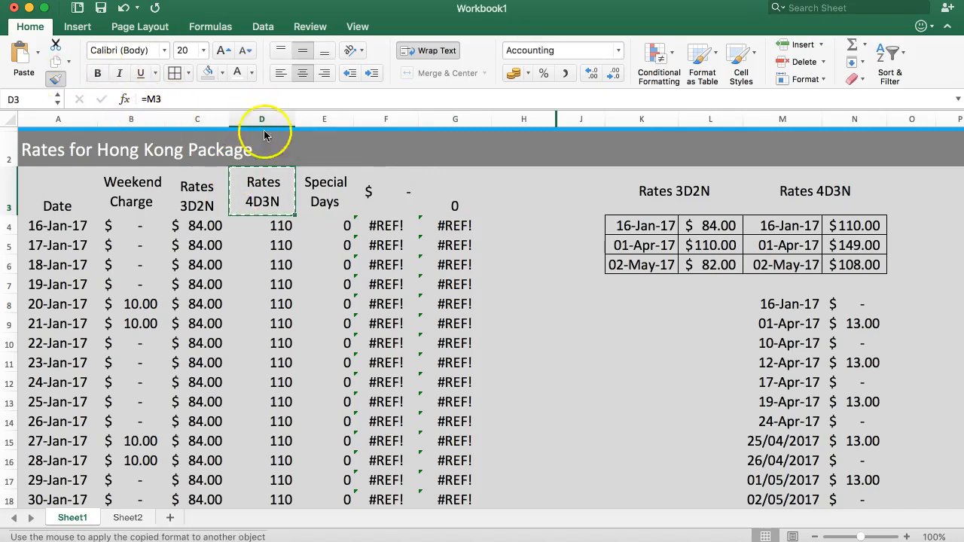
{"action": "left_click", "coordinate": [380, 187]}
{"action": "left_click_drag", "start_coordinate": [380, 188], "coordinate": [449, 190]}
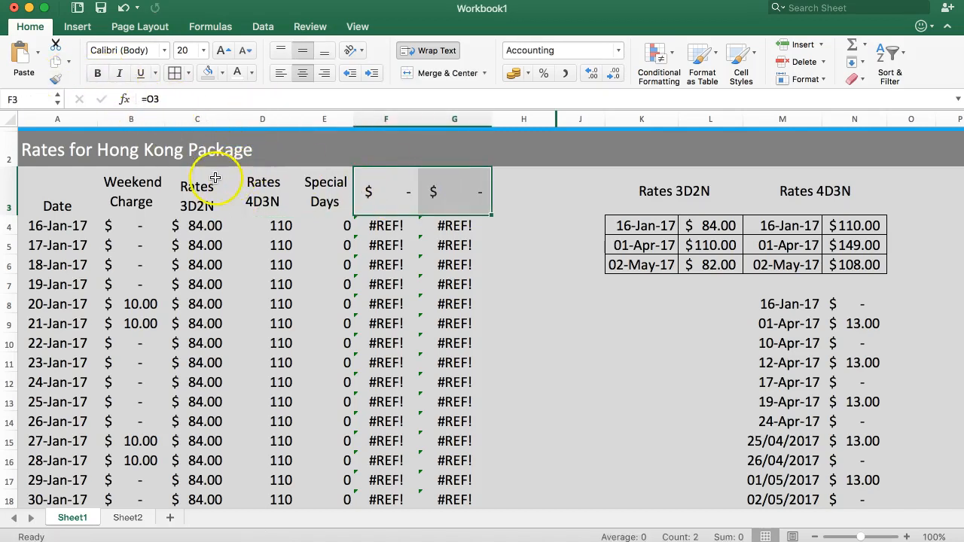
Link the heading in F3 to the Rates 4D3N title with the formula =M3.
{"action": "left_click", "coordinate": [256, 192]}
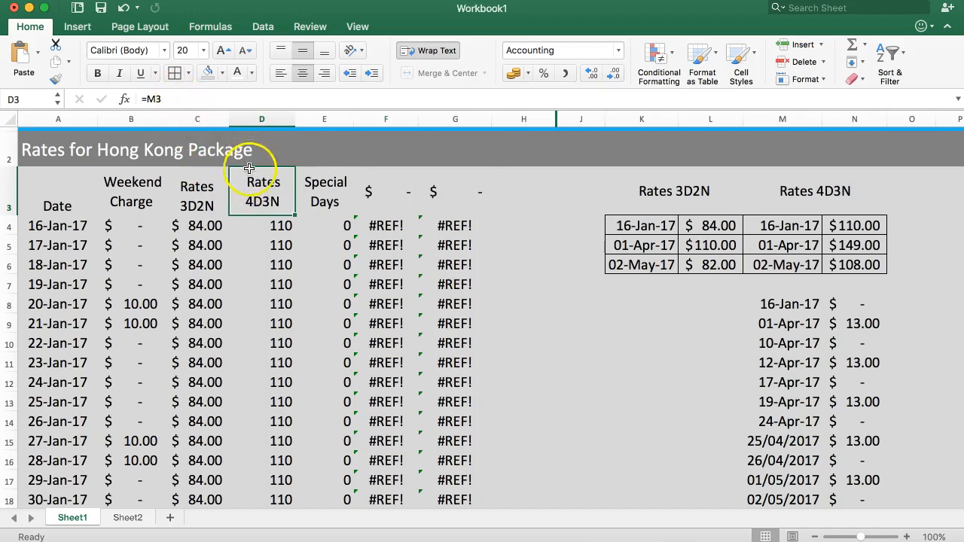
{"action": "left_click", "coordinate": [198, 181]}
{"action": "left_click", "coordinate": [380, 222]}
{"action": "left_click", "coordinate": [392, 201]}
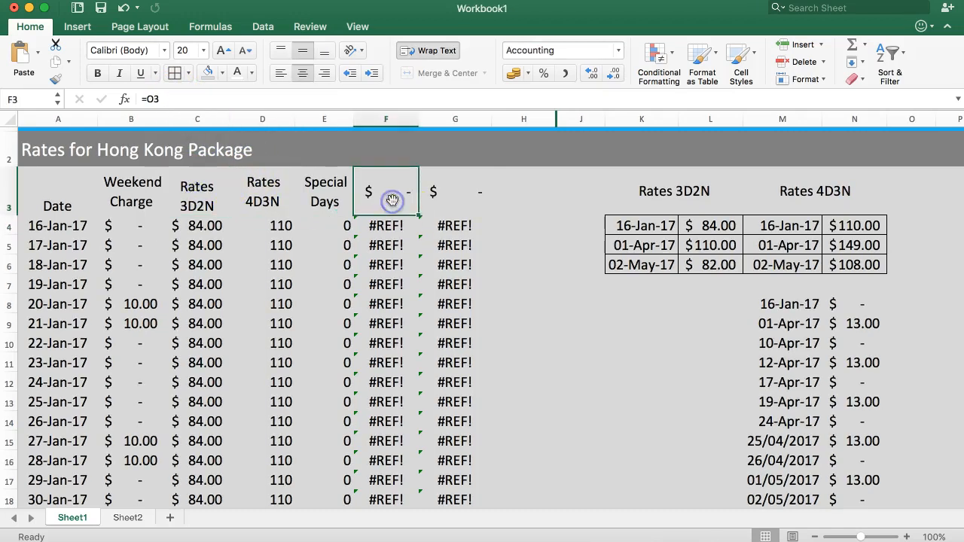
{"action": "type", "text": "="}
{"action": "left_click", "coordinate": [672, 190]}
{"action": "left_click", "coordinate": [788, 193]}
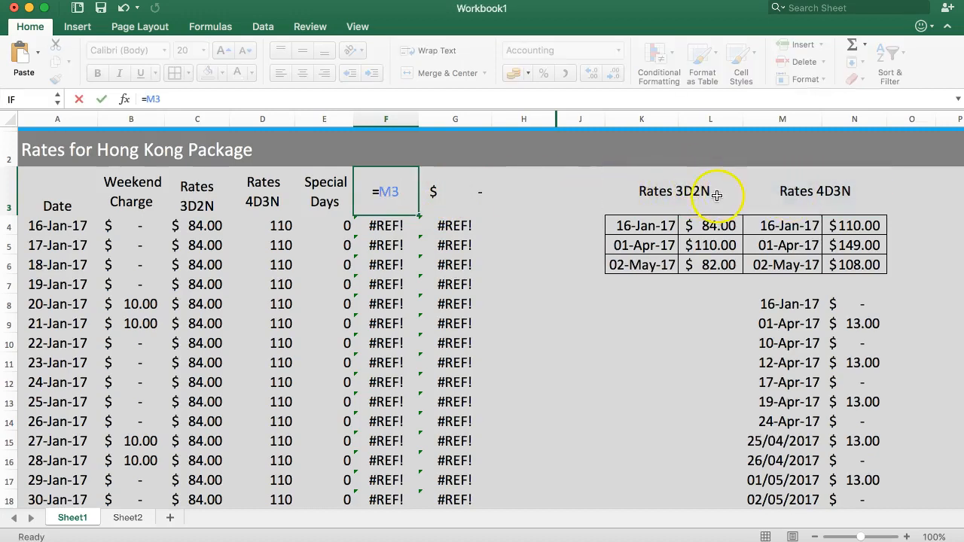
{"action": "key", "text": "Return"}
Link the heading in G3 to the Rates 3D2N title with the formula =K3.
{"action": "left_click", "coordinate": [442, 191]}
{"action": "type", "text": "="}
{"action": "left_click", "coordinate": [713, 190]}
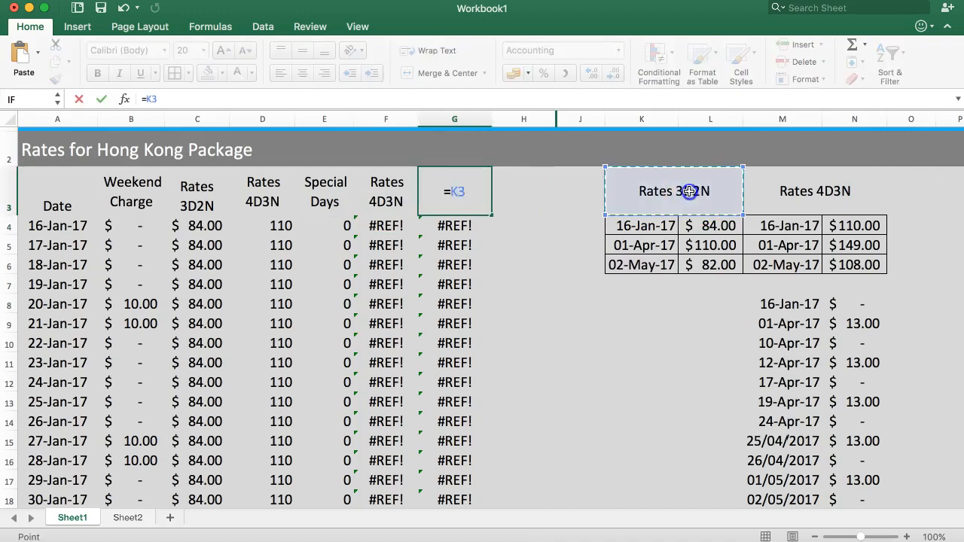
{"action": "key", "text": "Return"}
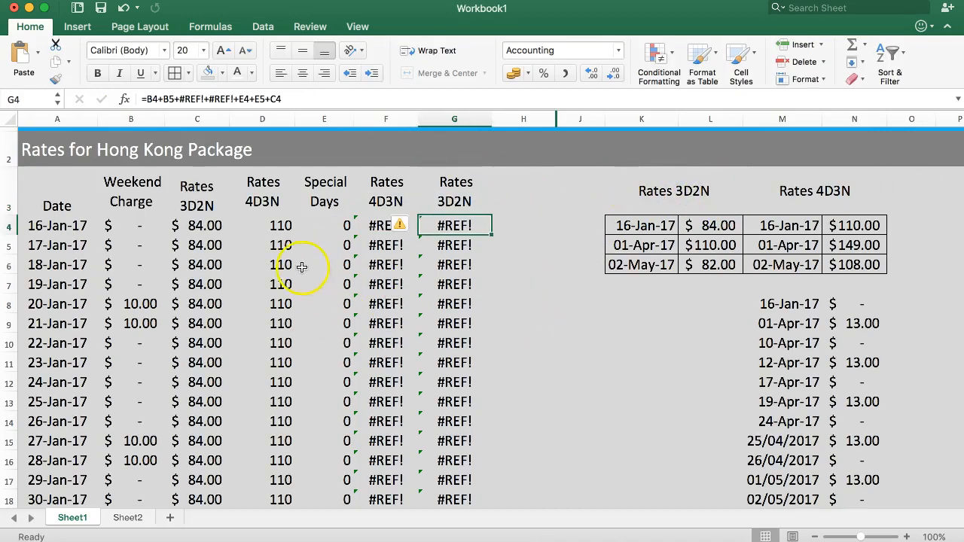
Set the font colour of the heading row A3:G3 to a darker theme blue.
{"action": "left_click_drag", "start_coordinate": [128, 201], "coordinate": [406, 222]}
{"action": "left_click", "coordinate": [385, 264]}
{"action": "left_click_drag", "start_coordinate": [50, 194], "coordinate": [495, 286]}
{"action": "left_click", "coordinate": [460, 284]}
{"action": "left_click_drag", "start_coordinate": [90, 194], "coordinate": [445, 185]}
{"action": "left_click", "coordinate": [252, 73]}
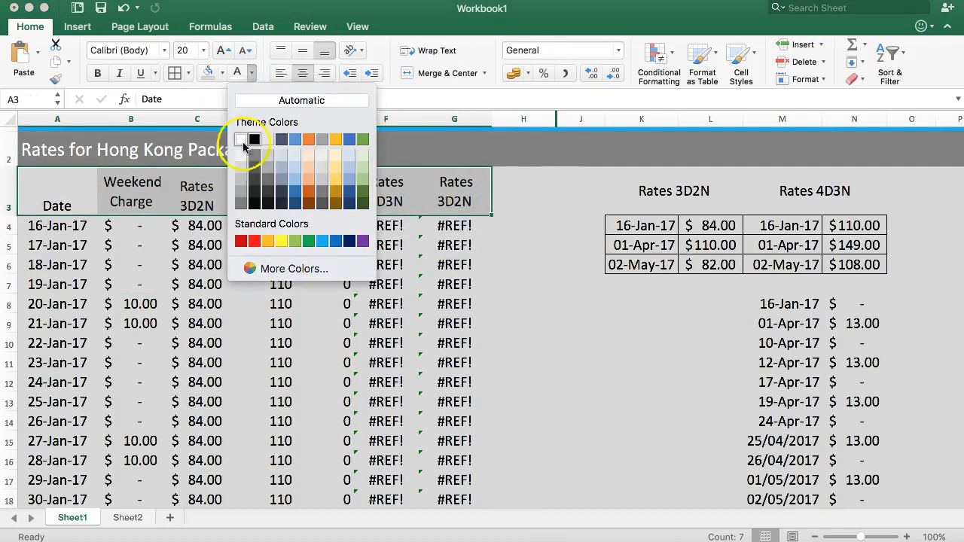
{"action": "left_click", "coordinate": [322, 241]}
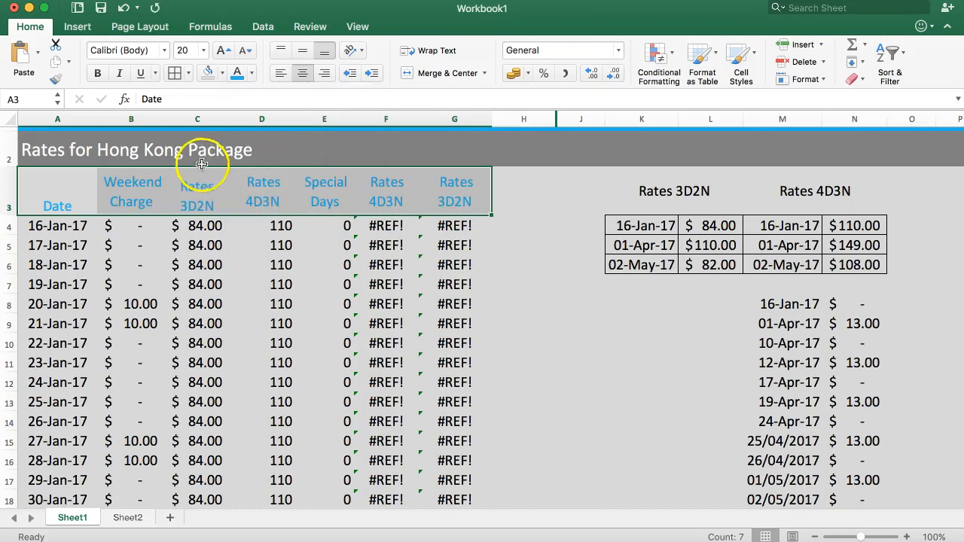
{"action": "left_click", "coordinate": [252, 73]}
{"action": "left_click", "coordinate": [295, 190]}
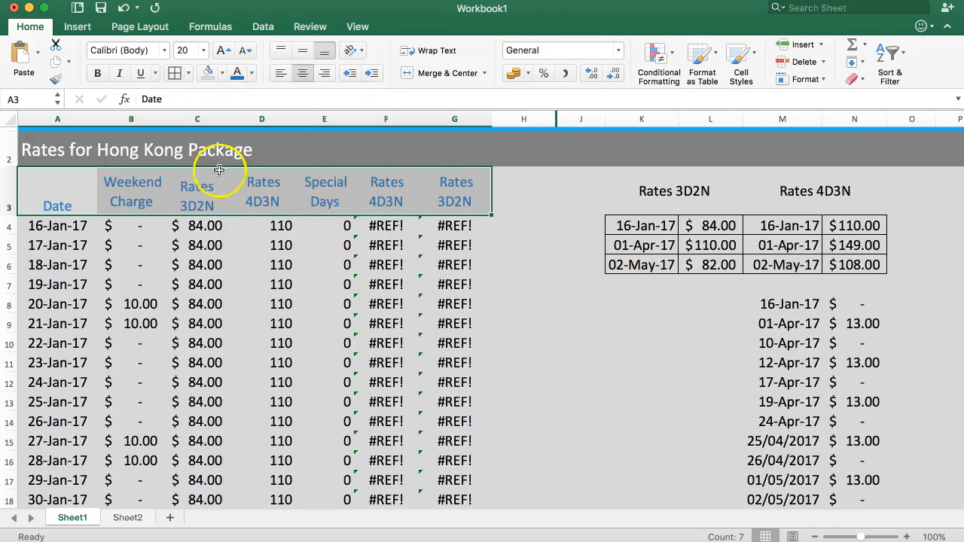
Italicize the heading text in A3:G3.
{"action": "left_click", "coordinate": [119, 73]}
{"action": "left_click", "coordinate": [386, 245]}
{"action": "left_click_drag", "start_coordinate": [83, 187], "coordinate": [442, 204]}
{"action": "left_click", "coordinate": [386, 242]}
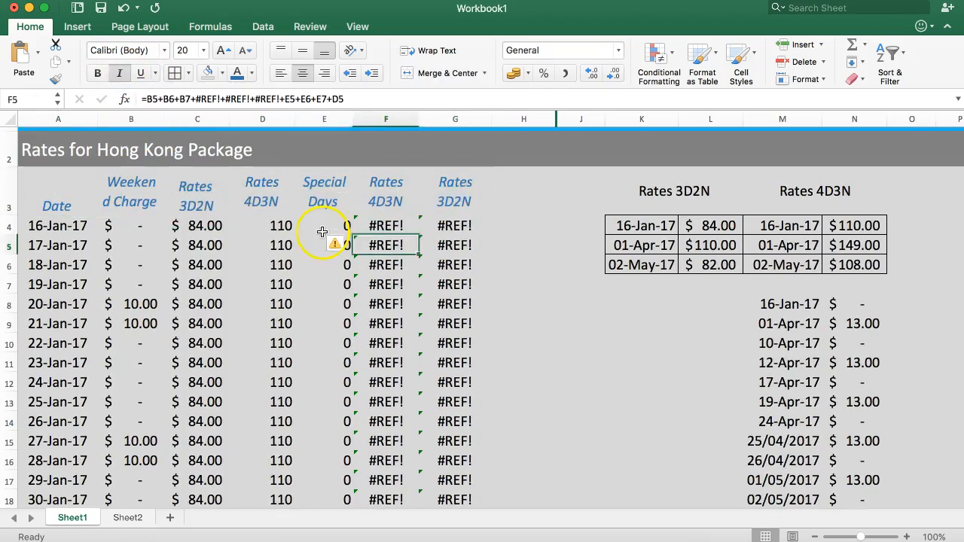
Apply the Accounting format of C4 to D4 with Format Painter and fill D4 down the Rates 4D3N column.
{"action": "left_click", "coordinate": [132, 229]}
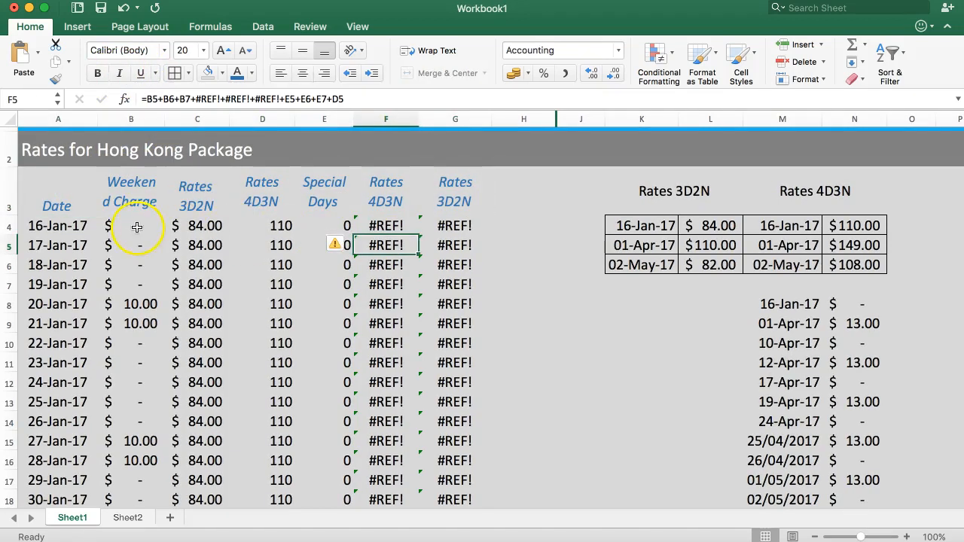
{"action": "left_click", "coordinate": [209, 228]}
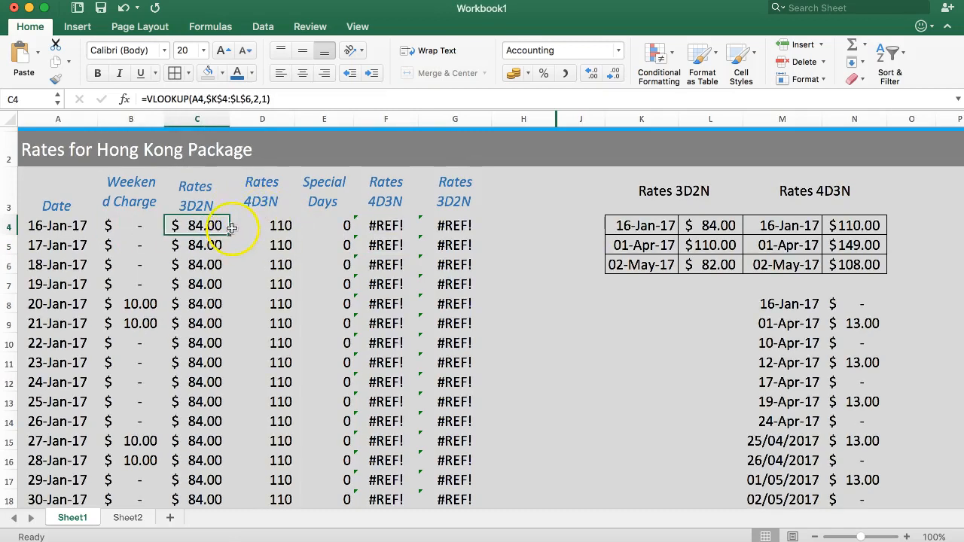
{"action": "left_click", "coordinate": [56, 78]}
{"action": "left_click", "coordinate": [254, 225]}
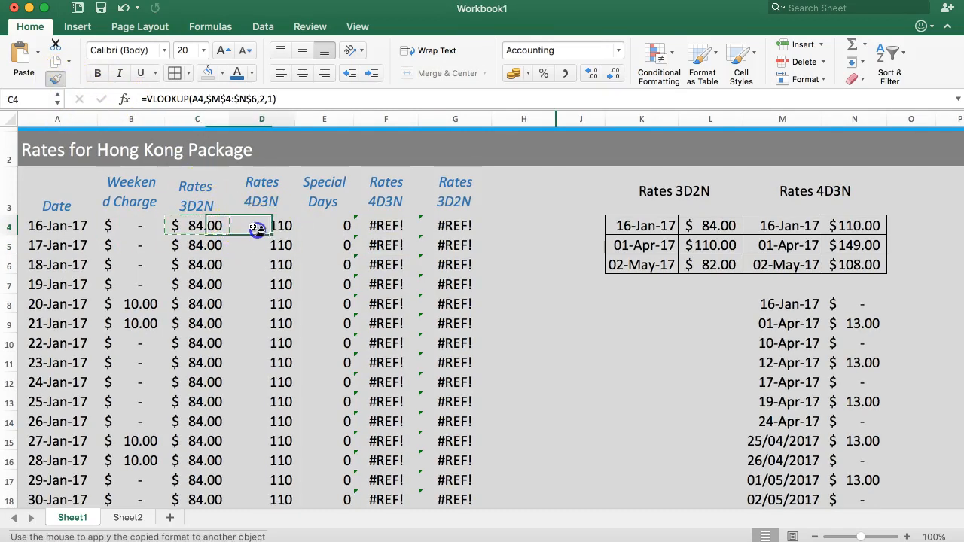
{"action": "double_click", "coordinate": [296, 235]}
{"action": "left_click", "coordinate": [230, 222]}
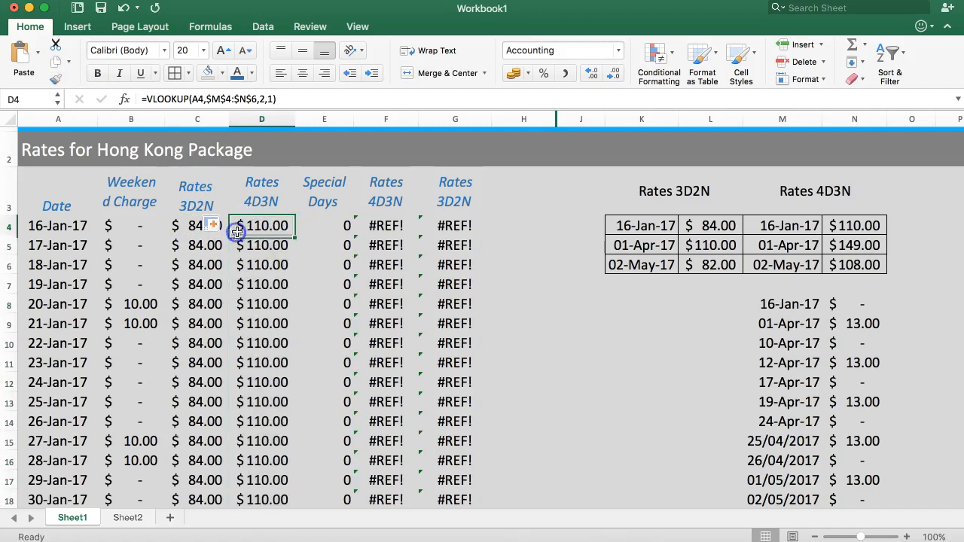
Change the heading in B3 to "Weekend + Special" and widen column B slightly.
{"action": "left_click", "coordinate": [331, 227]}
{"action": "left_click", "coordinate": [327, 229]}
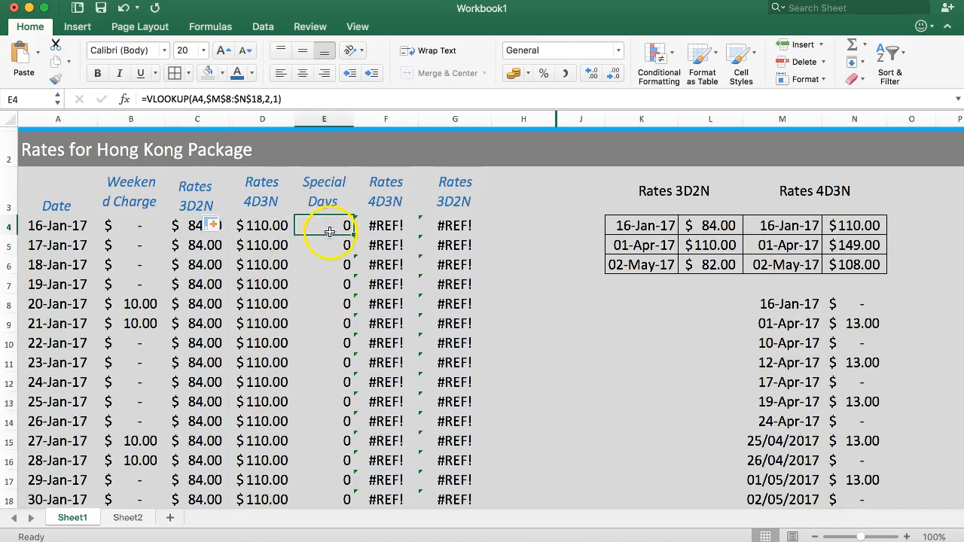
{"action": "left_click", "coordinate": [140, 221]}
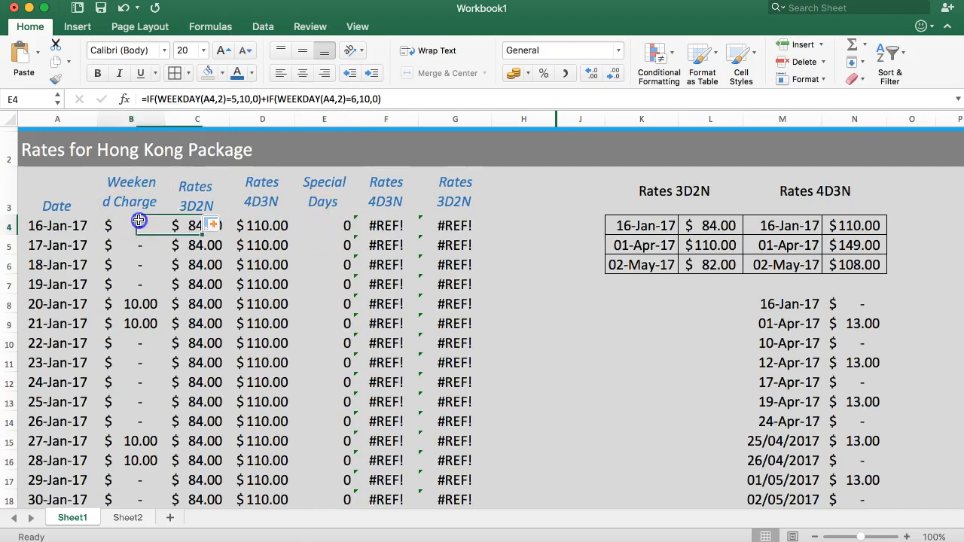
{"action": "left_click", "coordinate": [132, 188]}
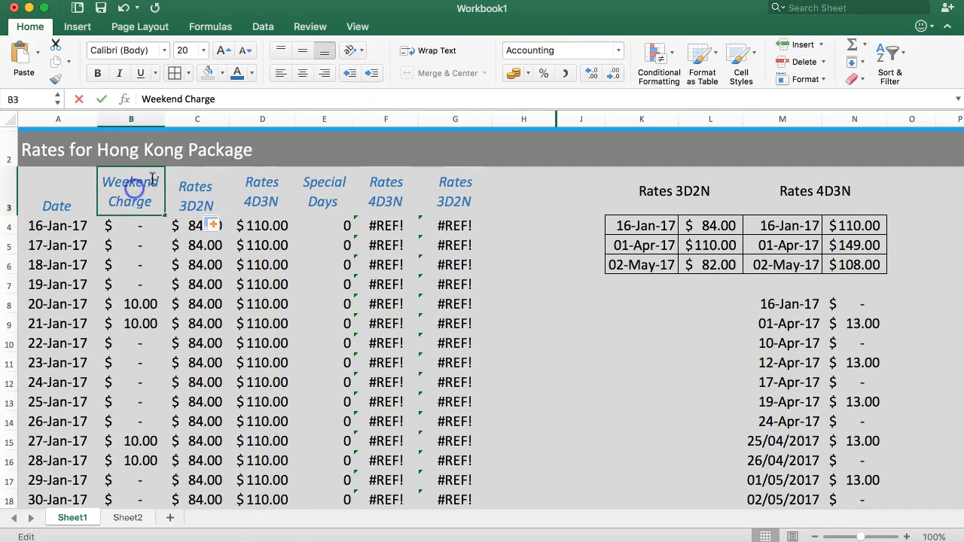
{"action": "left_click", "coordinate": [239, 98]}
{"action": "key", "text": "BackSpace"}
{"action": "key", "text": "BackSpace"}
{"action": "key", "text": "BackSpace"}
{"action": "key", "text": "BackSpace"}
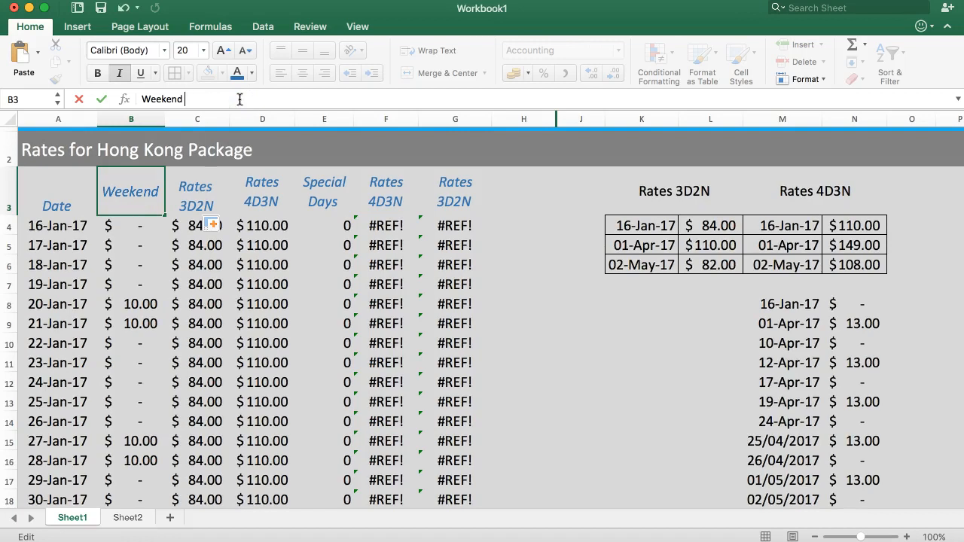
{"action": "type", "text": "+ Spe"}
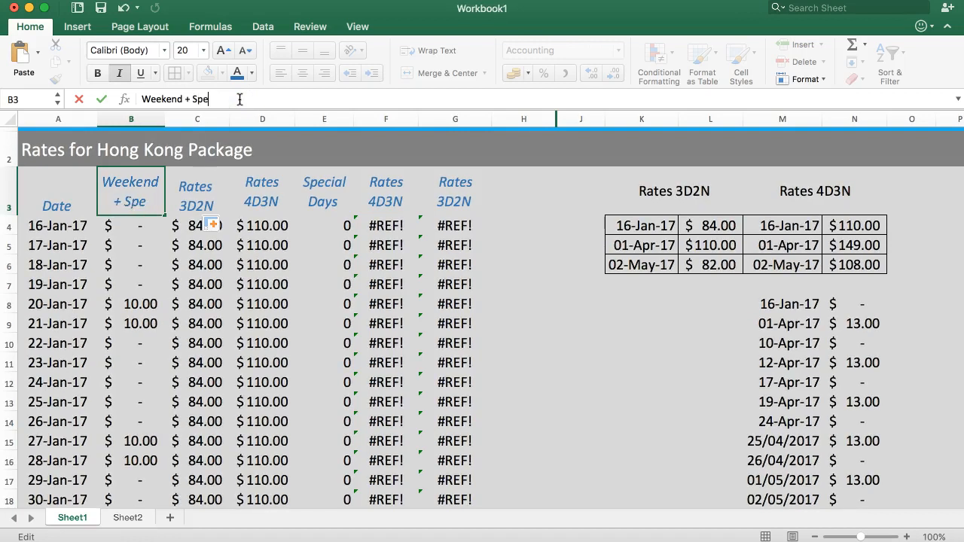
{"action": "type", "text": "cial"}
{"action": "key", "text": "Return"}
{"action": "left_click_drag", "start_coordinate": [164, 121], "coordinate": [168, 121]}
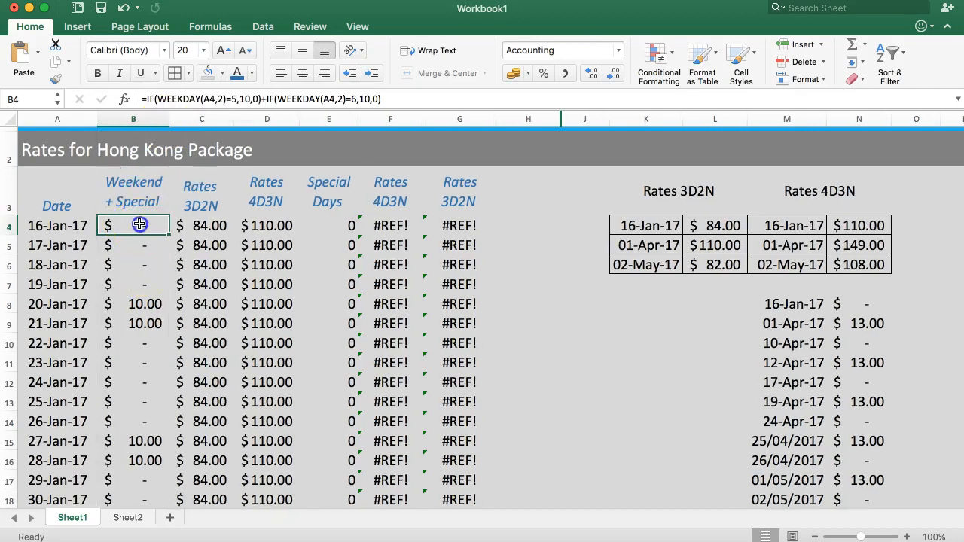
Copy the expression VLOOKUP(A4,$M$8:$N$18,2,1) without its equals sign from the Special Days cell E4, leaving E4 unedited.
{"action": "left_click", "coordinate": [363, 223]}
{"action": "left_click", "coordinate": [343, 226]}
{"action": "left_click", "coordinate": [312, 225]}
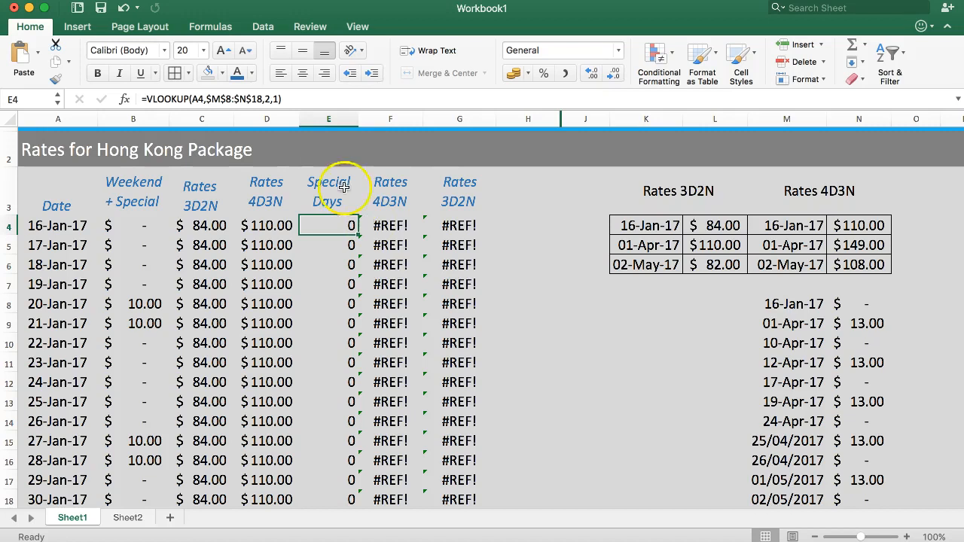
{"action": "left_click", "coordinate": [215, 96]}
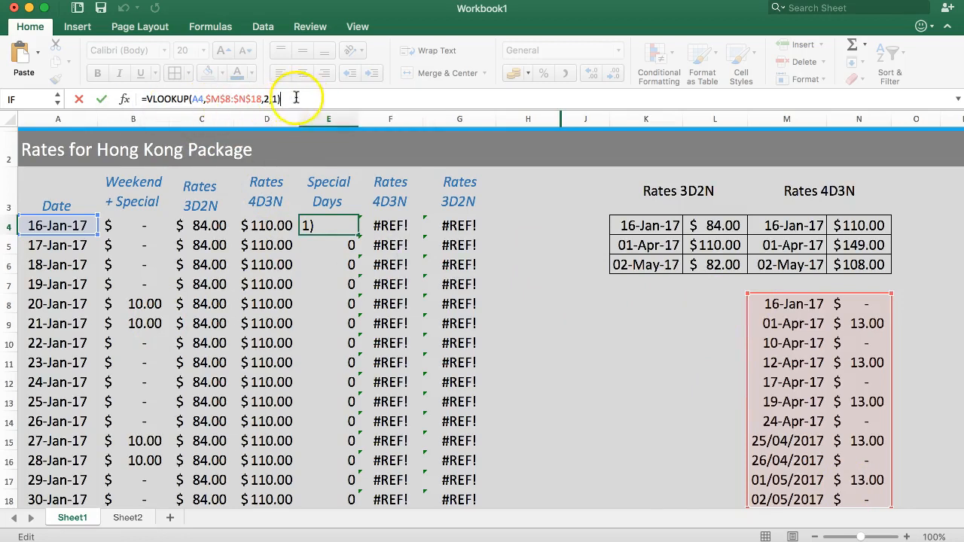
{"action": "left_click_drag", "start_coordinate": [283, 98], "coordinate": [149, 101]}
{"action": "key", "text": "super+c"}
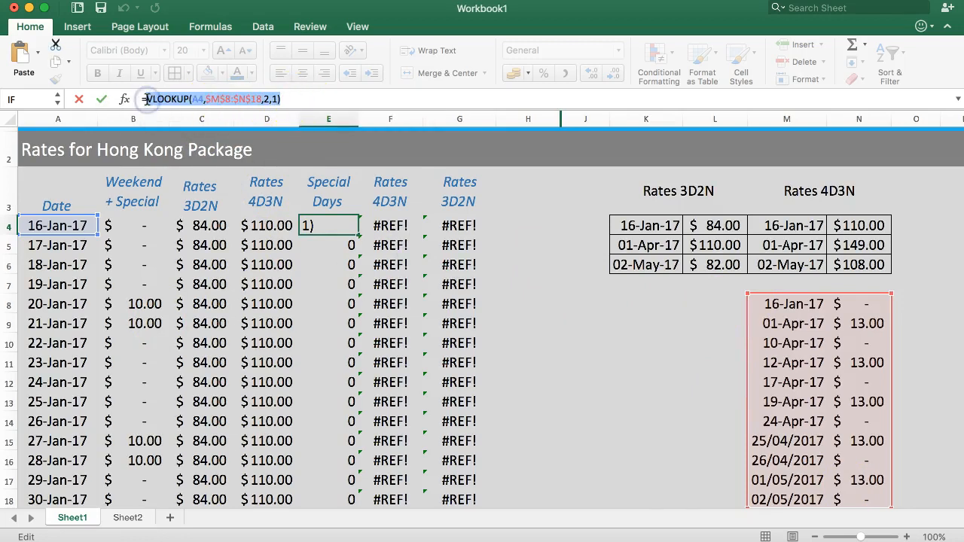
{"action": "key", "text": "Escape"}
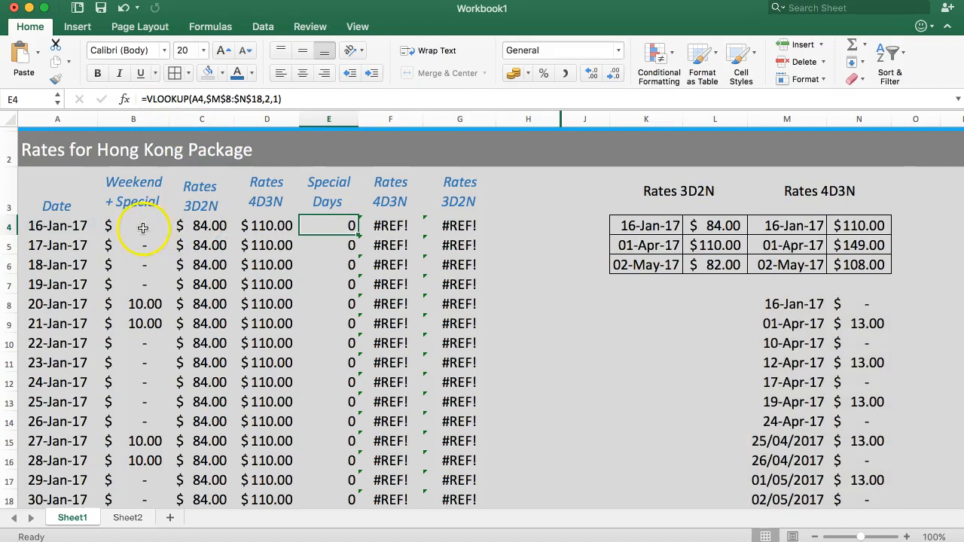
Append +VLOOKUP(A4,$M$8:$N$18,2,1) to the weekday charge formula in B4.
{"action": "left_click", "coordinate": [143, 228]}
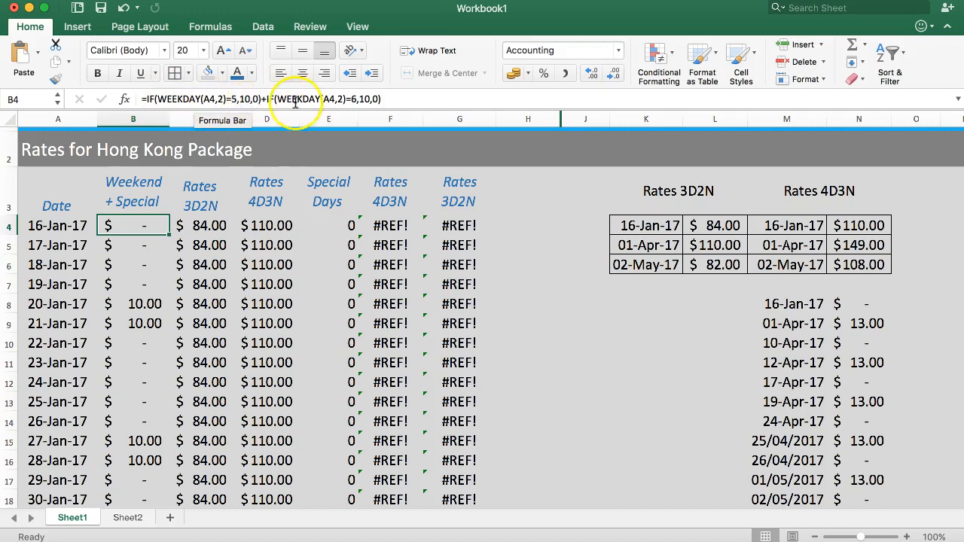
{"action": "left_click", "coordinate": [389, 99]}
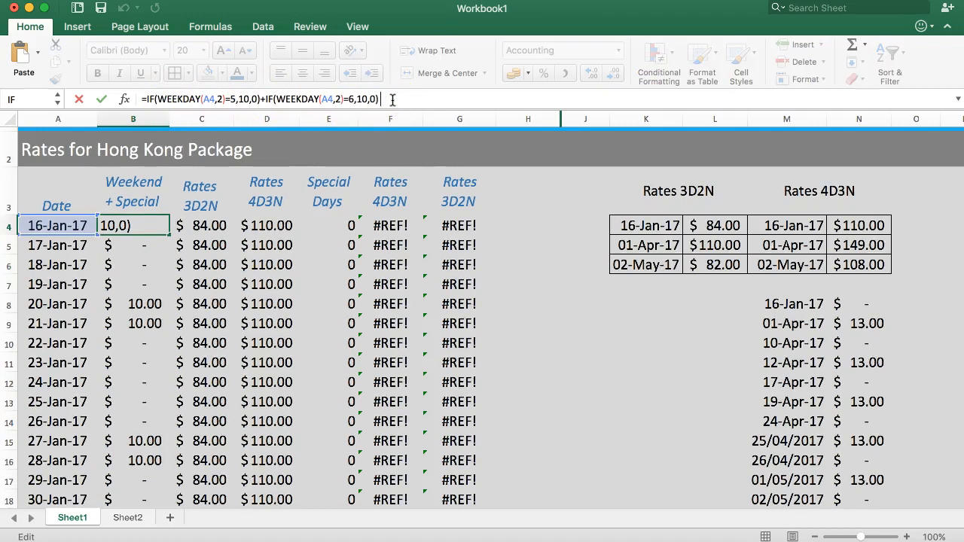
{"action": "type", "text": "+"}
{"action": "key", "text": "super+v"}
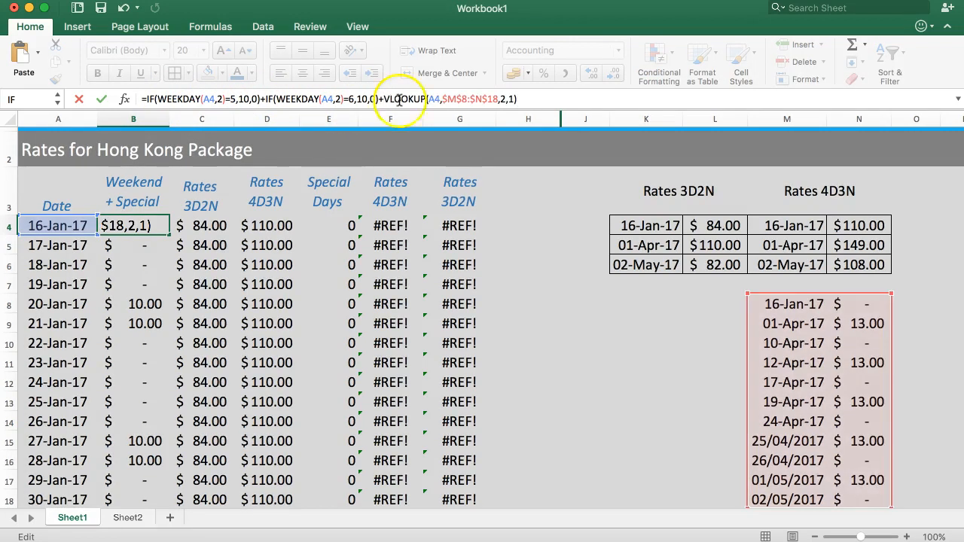
{"action": "key", "text": "Return"}
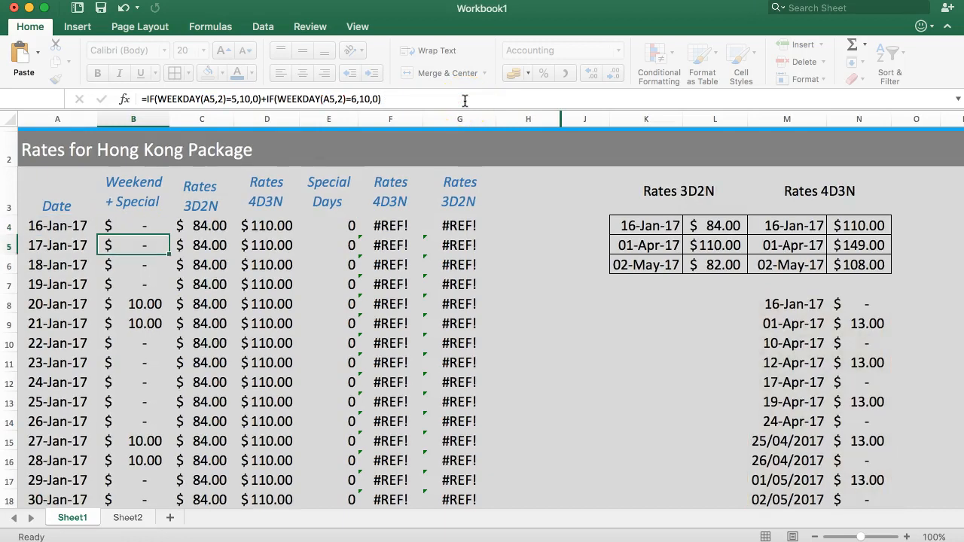
Fill the combined charge formula from B4 down the Weekend + Special column and check the charges on the April dates.
{"action": "left_click", "coordinate": [164, 229]}
{"action": "double_click", "coordinate": [169, 232]}
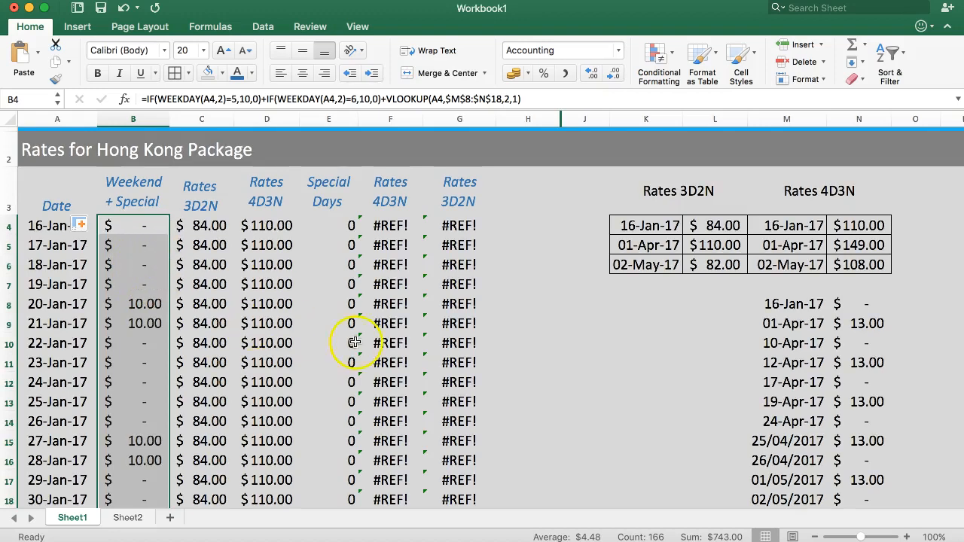
{"action": "scroll", "coordinate": [354, 343], "scroll_direction": "down", "scroll_amount": 20}
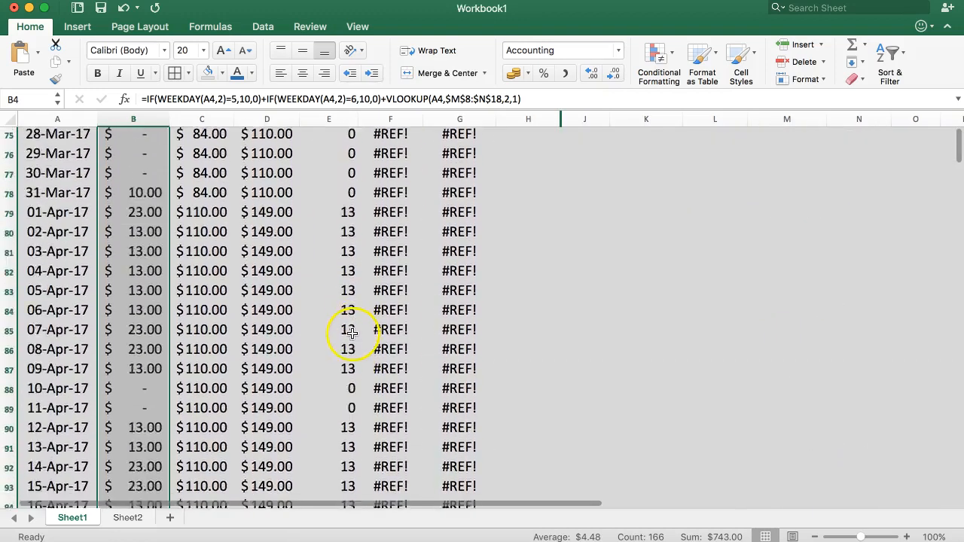
{"action": "scroll", "coordinate": [352, 335], "scroll_direction": "down", "scroll_amount": 6}
{"action": "scroll", "coordinate": [302, 328], "scroll_direction": "up", "scroll_amount": 3}
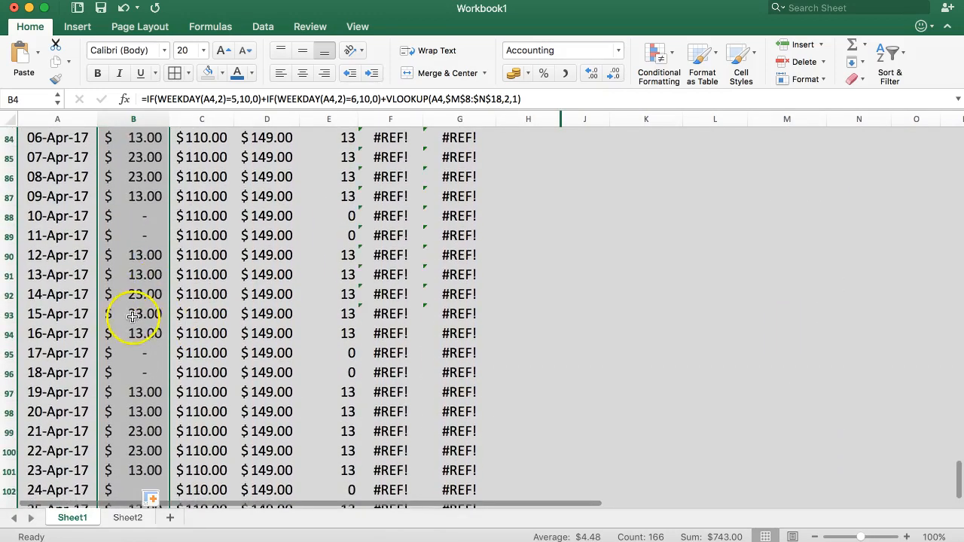
{"action": "left_click", "coordinate": [132, 317]}
{"action": "left_click", "coordinate": [134, 293]}
{"action": "left_click", "coordinate": [134, 254]}
{"action": "scroll", "coordinate": [142, 229], "scroll_direction": "up", "scroll_amount": 7}
{"action": "scroll", "coordinate": [142, 226], "scroll_direction": "up", "scroll_amount": 20}
Delete the now redundant Special Days column E.
{"action": "left_click", "coordinate": [323, 121]}
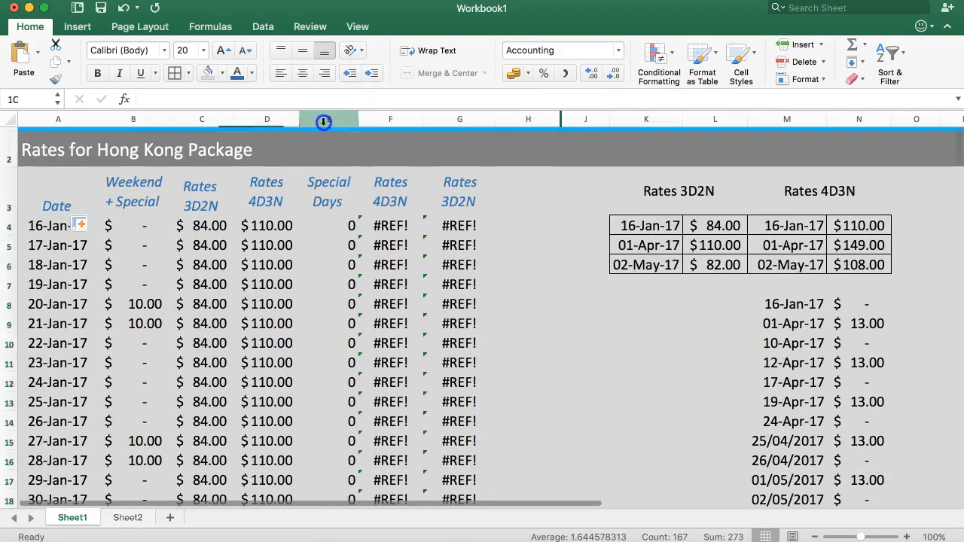
{"action": "right_click", "coordinate": [323, 121]}
{"action": "left_click", "coordinate": [348, 206]}
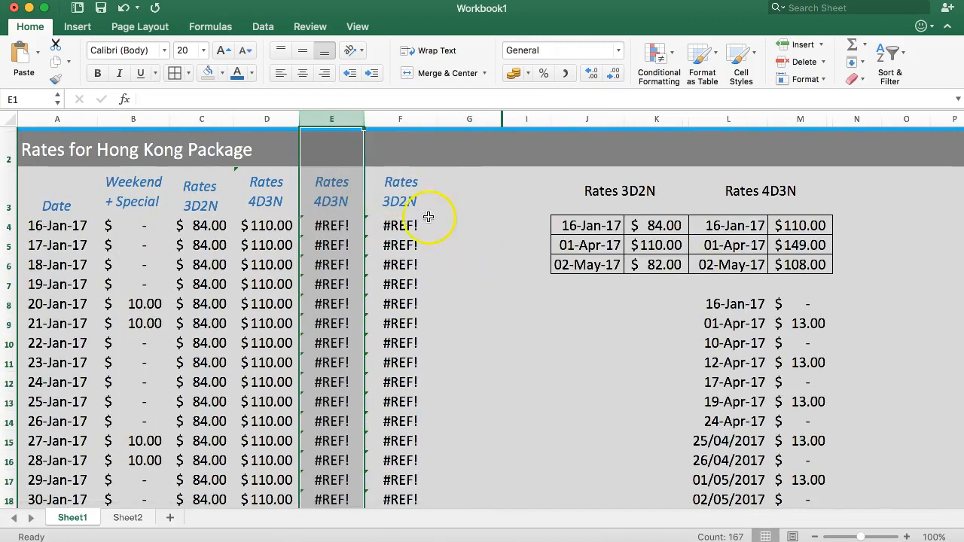
Examine the headings in C3:F3 and the rate lookup formulas in C4 and D4.
{"action": "left_click", "coordinate": [363, 199]}
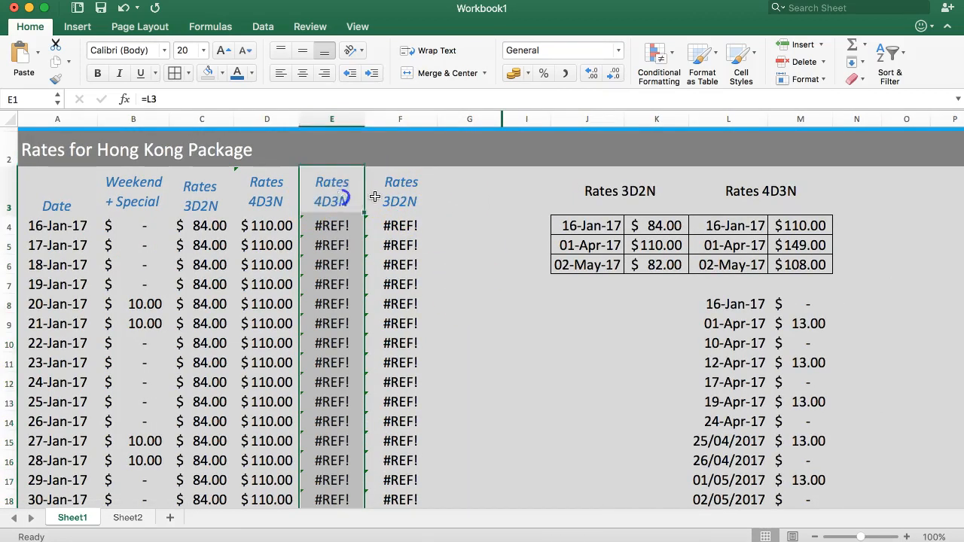
{"action": "left_click", "coordinate": [380, 192]}
{"action": "left_click", "coordinate": [323, 196]}
{"action": "left_click", "coordinate": [248, 192]}
{"action": "left_click", "coordinate": [196, 194]}
{"action": "left_click", "coordinate": [195, 226]}
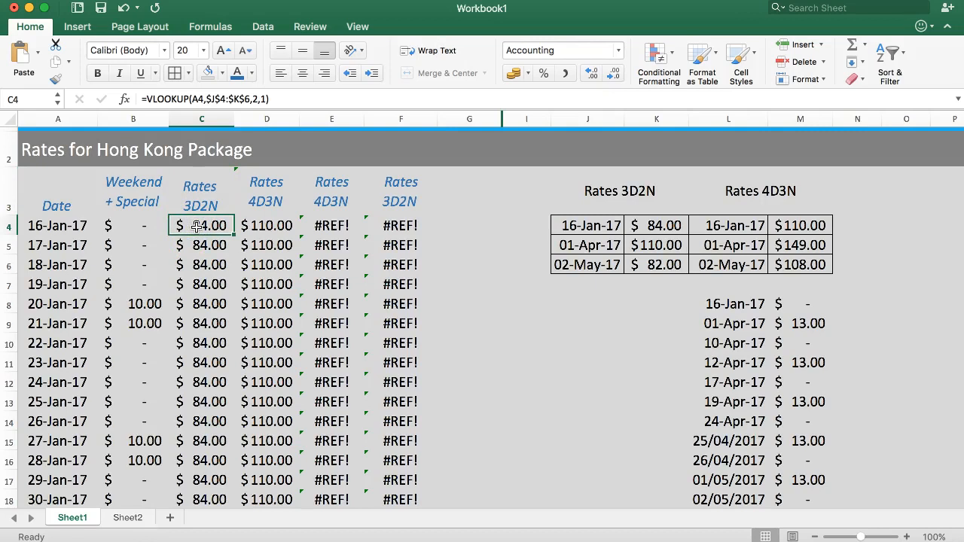
{"action": "left_click", "coordinate": [283, 242]}
{"action": "left_click", "coordinate": [269, 217]}
{"action": "left_click", "coordinate": [189, 226]}
{"action": "left_click", "coordinate": [265, 227]}
{"action": "left_click", "coordinate": [200, 220]}
{"action": "left_click", "coordinate": [255, 221]}
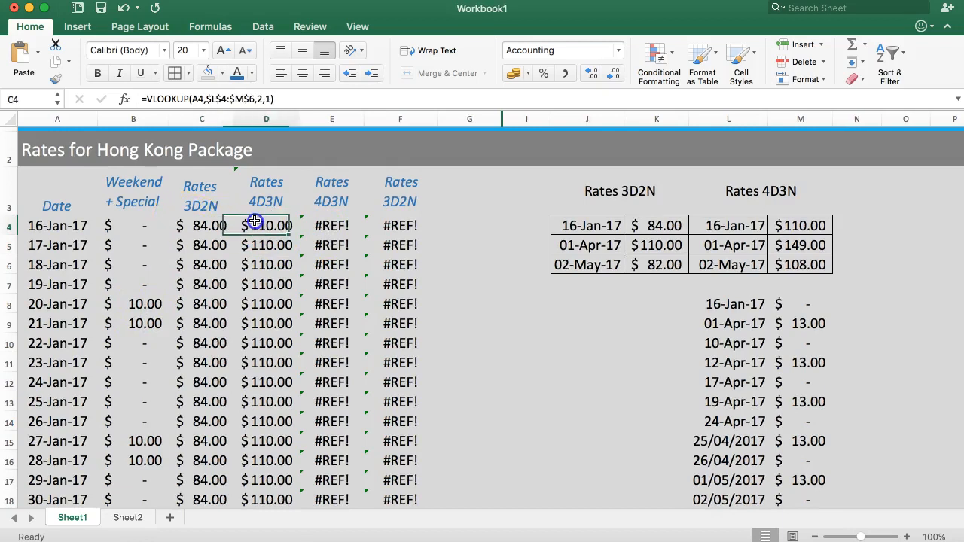
{"action": "left_click", "coordinate": [334, 226]}
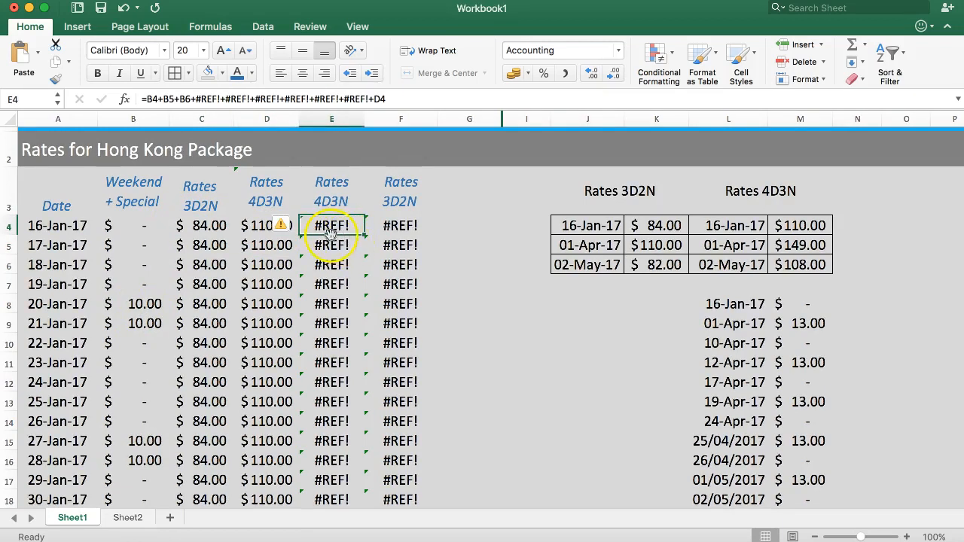
{"action": "type", "text": "="}
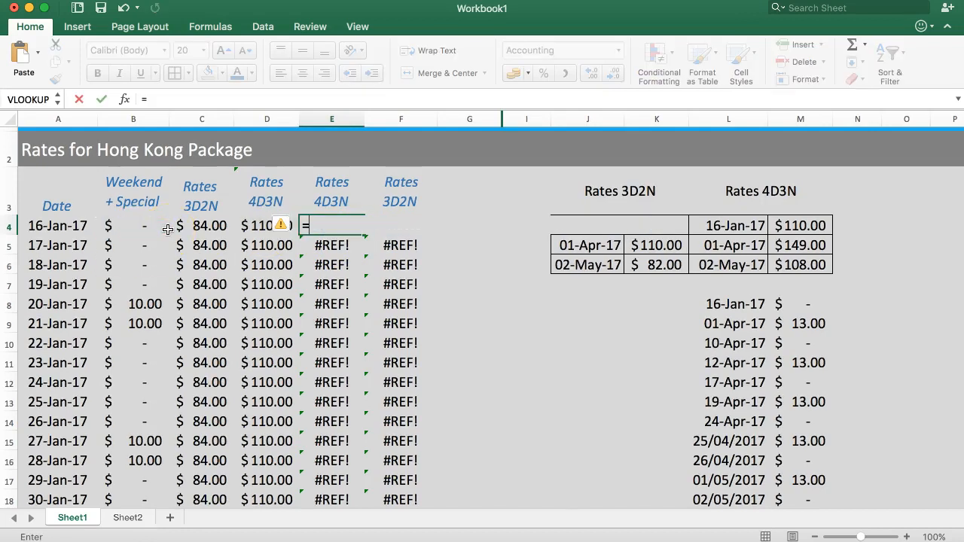
{"action": "key", "text": "Escape"}
{"action": "left_click_drag", "start_coordinate": [399, 196], "coordinate": [348, 202]}
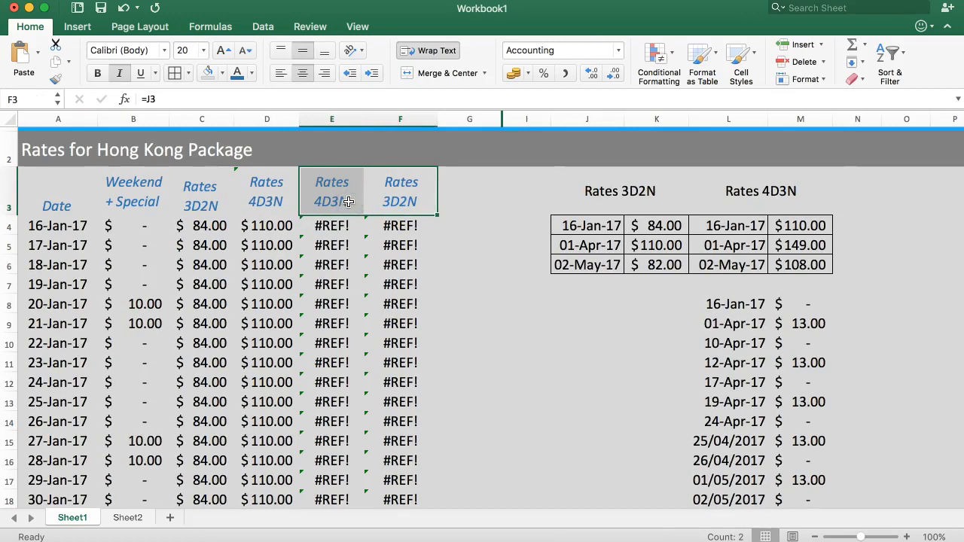
{"action": "type", "text": "toal"}
{"action": "key", "text": "BackSpace"}
{"action": "key", "text": "BackSpace"}
{"action": "key", "text": "BackSpace"}
{"action": "key", "text": "BackSpace"}
Replace the heading in E3 with "total 3d2n" and enter "total 4d3n" as the heading in F3.
{"action": "left_click", "coordinate": [349, 202]}
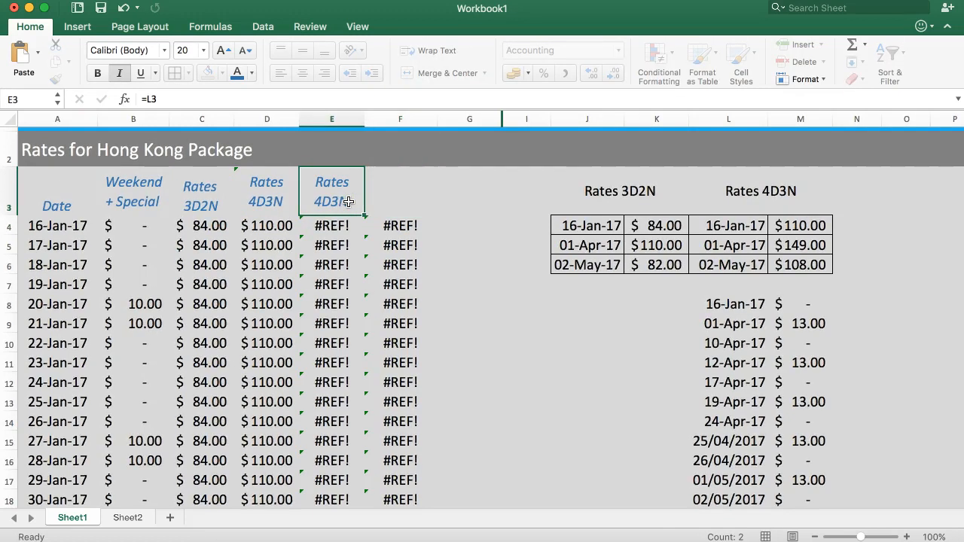
{"action": "type", "text": "to"}
{"action": "key", "text": "BackSpace"}
{"action": "key", "text": "BackSpace"}
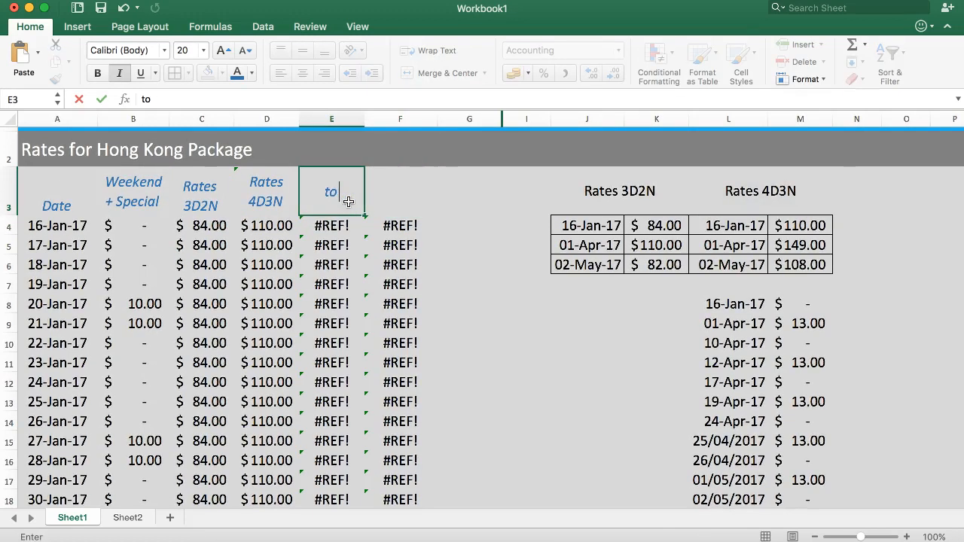
{"action": "type", "text": "tal 3d2n"}
{"action": "key", "text": "Tab"}
{"action": "type", "text": "total"}
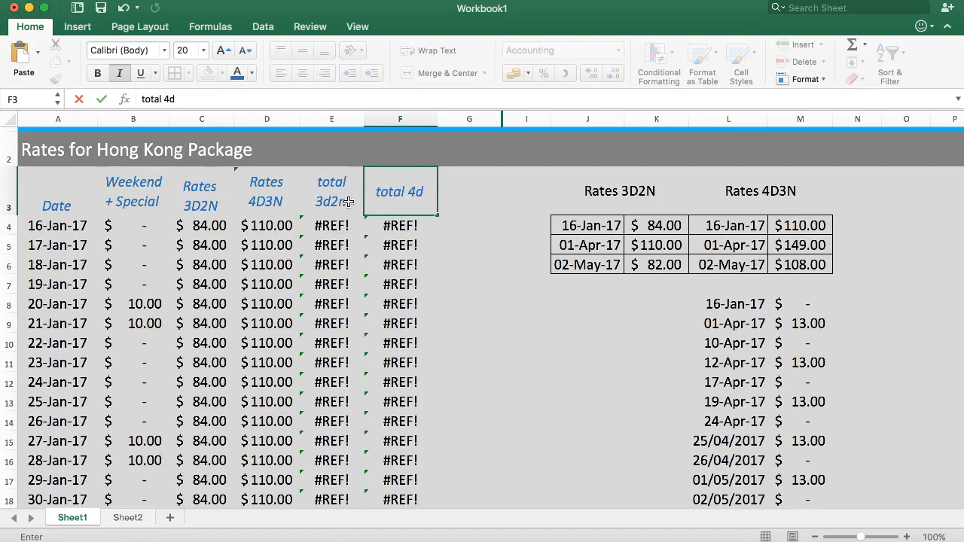
{"action": "type", "text": " 4d3n"}
{"action": "key", "text": "Return"}
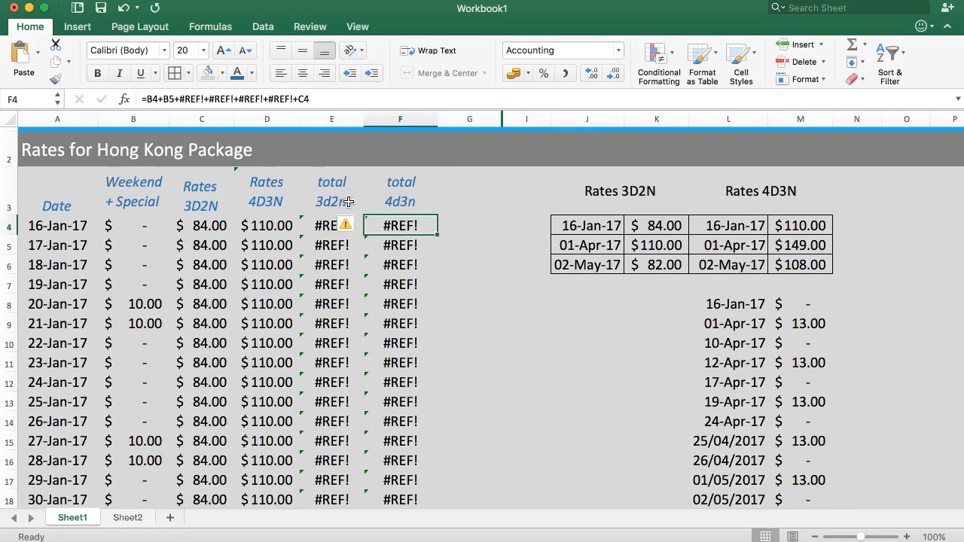
Align the Rates 3D2N heading in C3 vertically to the middle of its cell.
{"action": "left_click_drag", "start_coordinate": [156, 190], "coordinate": [335, 194]}
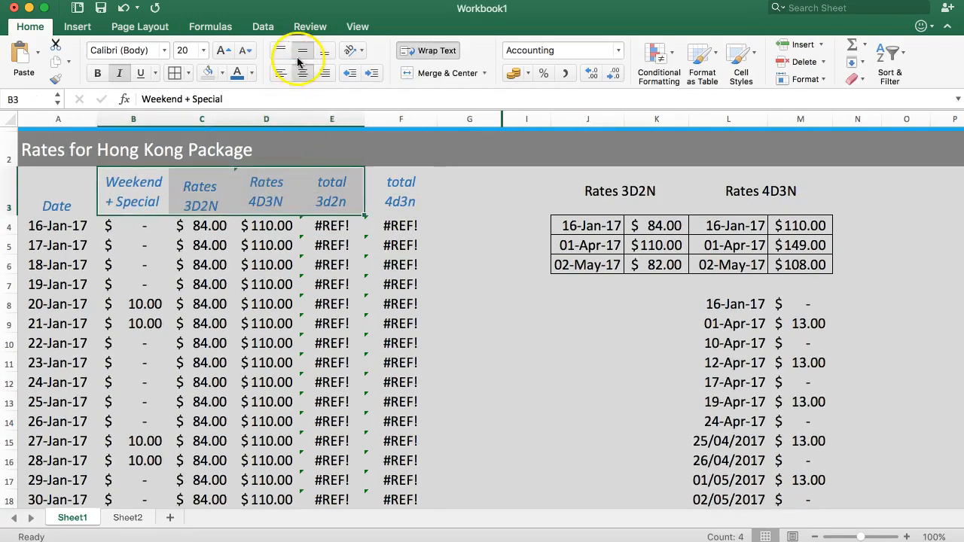
{"action": "left_click", "coordinate": [203, 190]}
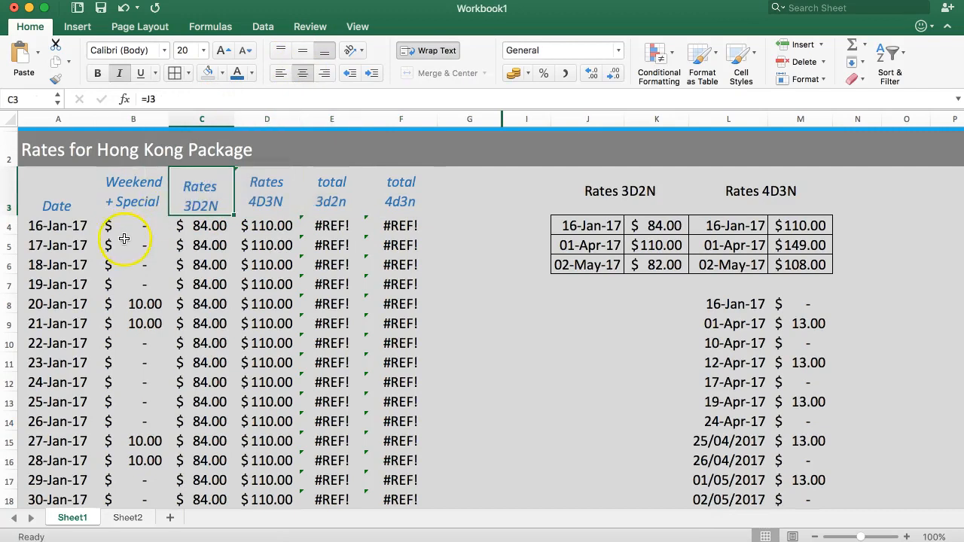
{"action": "left_click", "coordinate": [302, 50]}
Enter the formula =B4+B5+C4 in E4 to total the 3D2N rate with two days of charges.
{"action": "left_click_drag", "start_coordinate": [61, 225], "coordinate": [325, 226]}
{"action": "left_click", "coordinate": [290, 242]}
{"action": "left_click", "coordinate": [333, 225]}
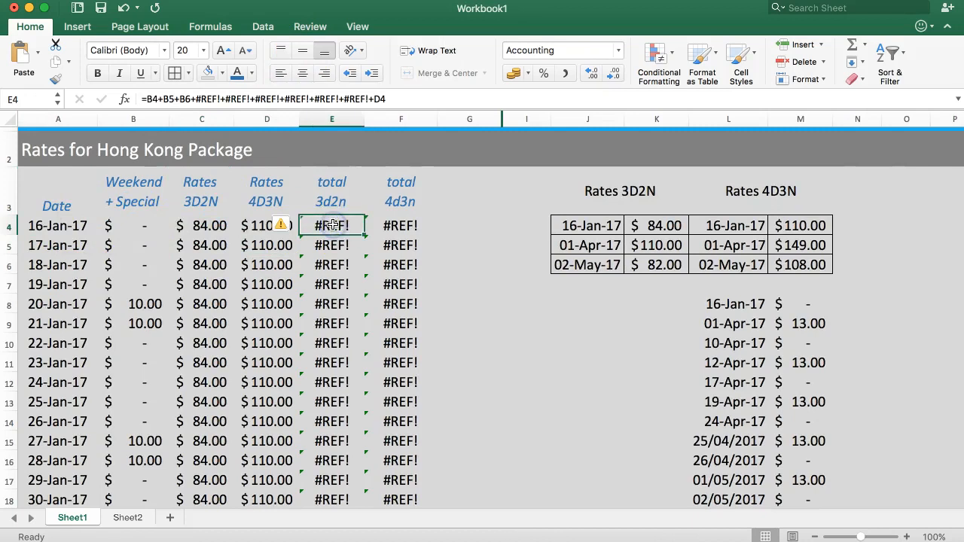
{"action": "type", "text": "="}
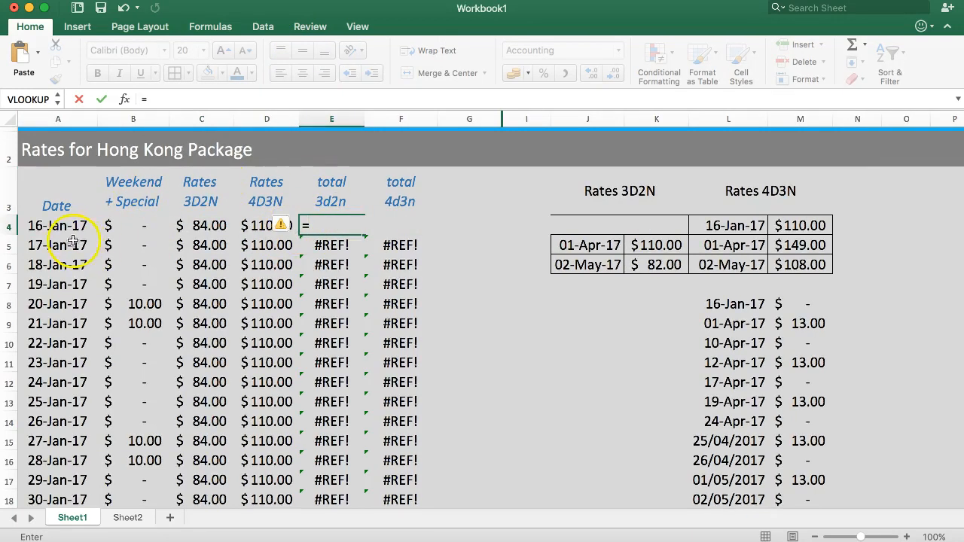
{"action": "left_click", "coordinate": [134, 226]}
{"action": "left_click", "coordinate": [131, 246]}
{"action": "left_click", "coordinate": [129, 241]}
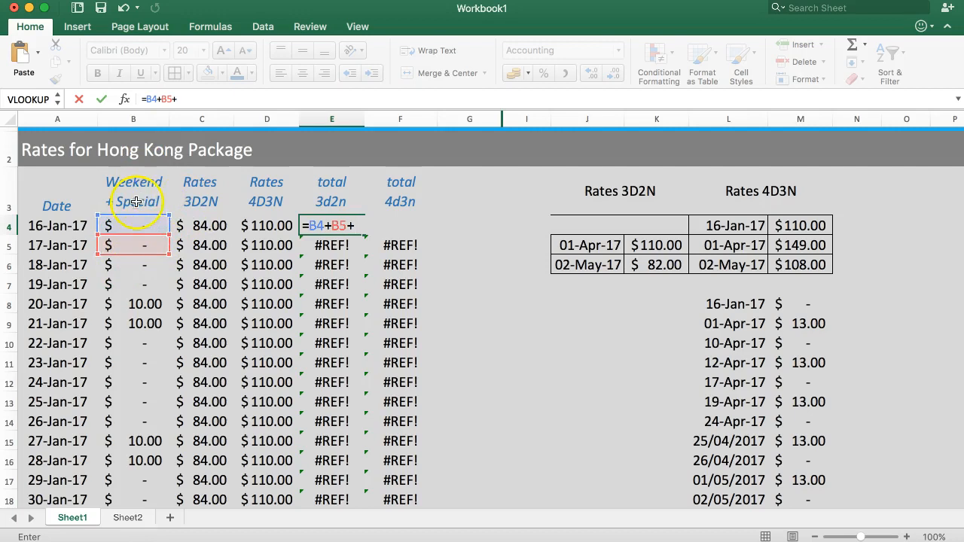
{"action": "left_click", "coordinate": [208, 226]}
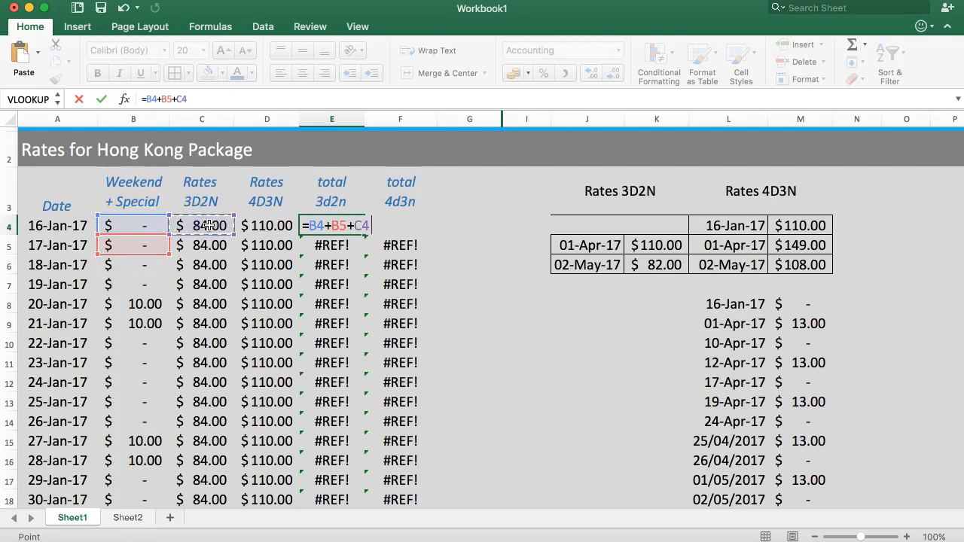
{"action": "key", "text": "Return"}
Fill the E4 formula down the total 3d2n column and check the references in E4 and E5.
{"action": "left_click", "coordinate": [331, 226]}
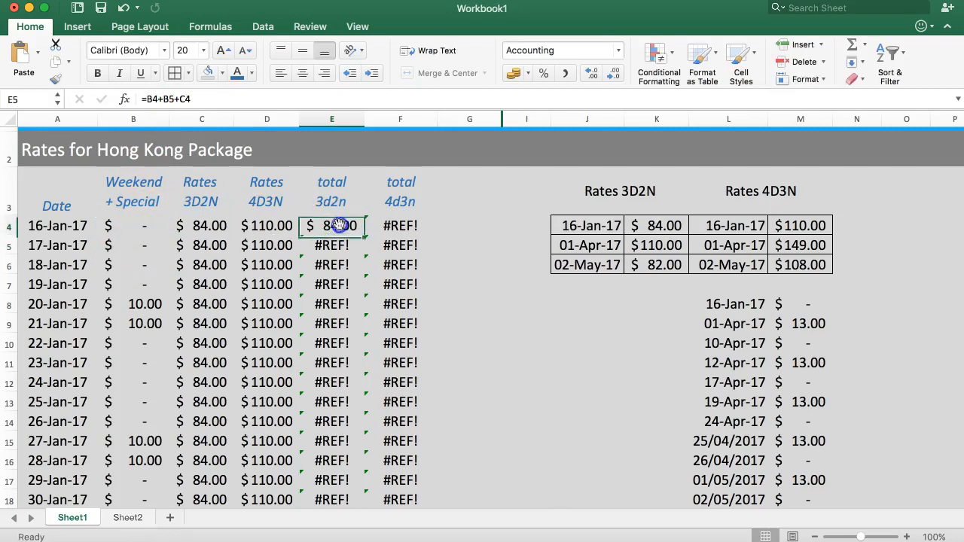
{"action": "double_click", "coordinate": [363, 235]}
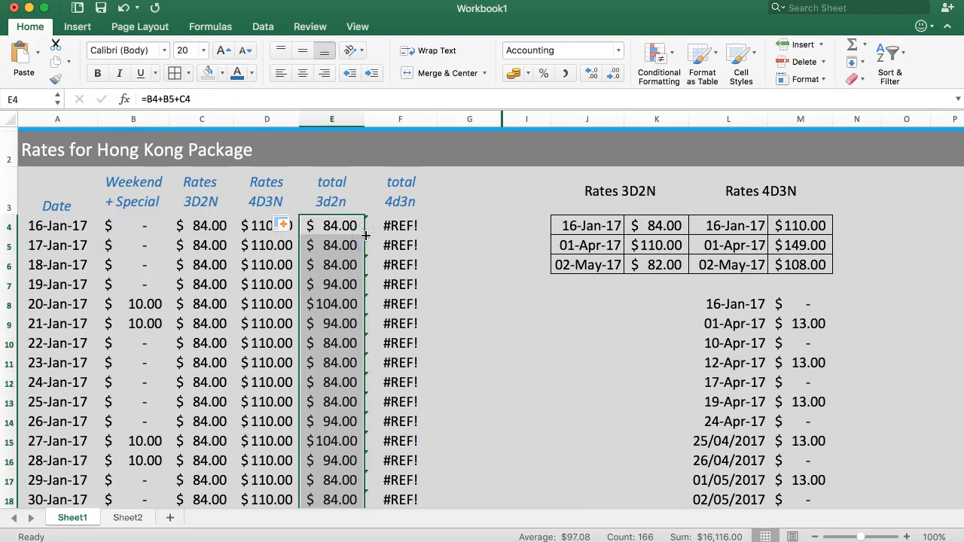
{"action": "double_click", "coordinate": [343, 229]}
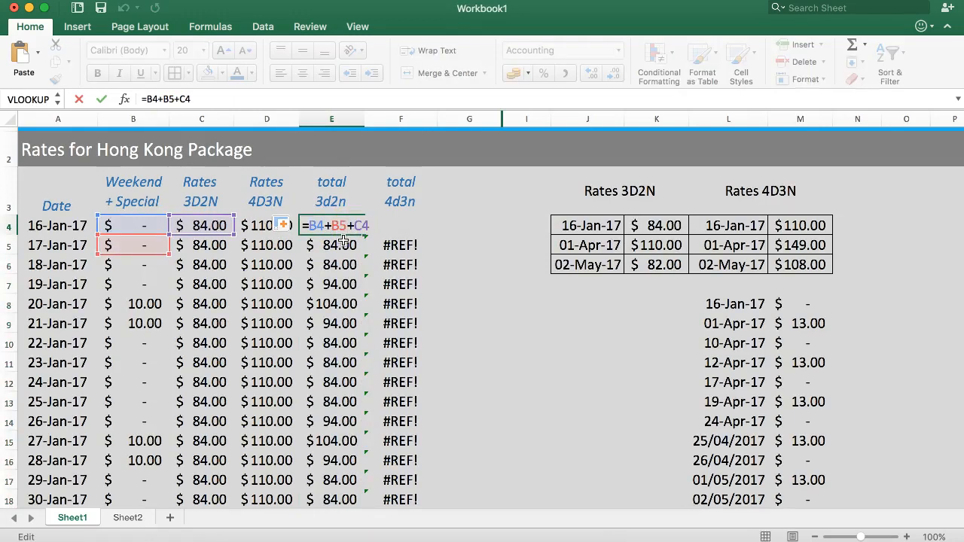
{"action": "key", "text": "Escape"}
{"action": "double_click", "coordinate": [343, 245]}
{"action": "key", "text": "Escape"}
Replace the broken formula in F4 with =B4+B5+B6+D4 to total the 4D3N rate with three days of charges.
{"action": "double_click", "coordinate": [389, 226]}
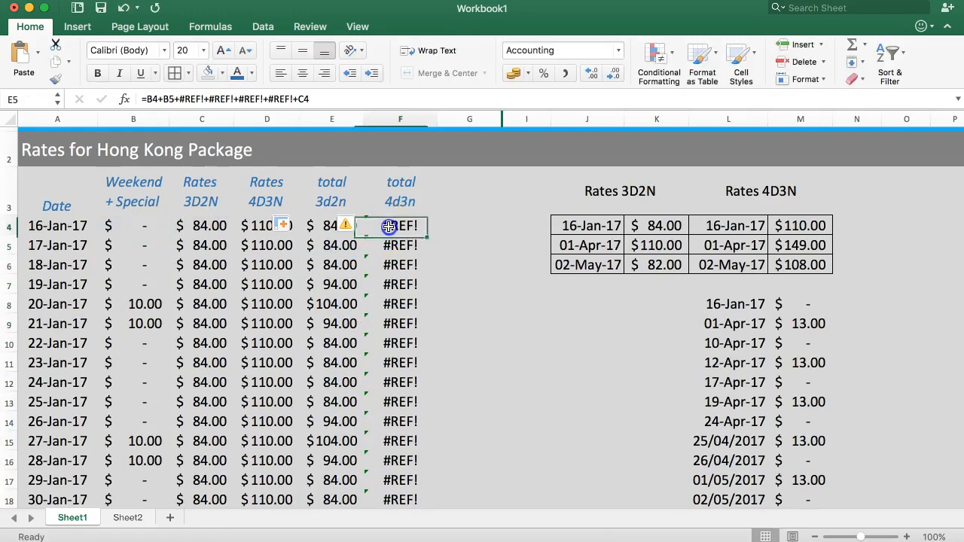
{"action": "key", "text": "Escape"}
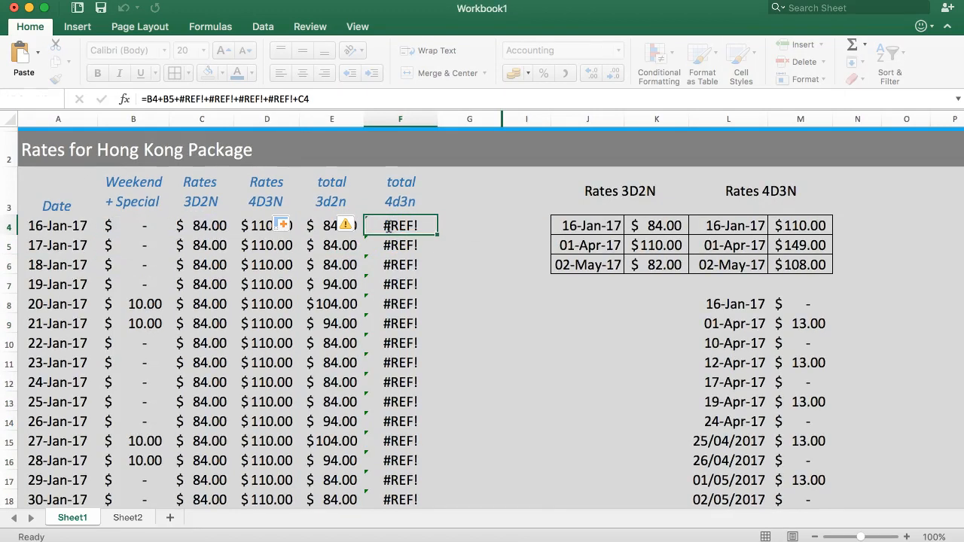
{"action": "key", "text": "Delete"}
{"action": "type", "text": "="}
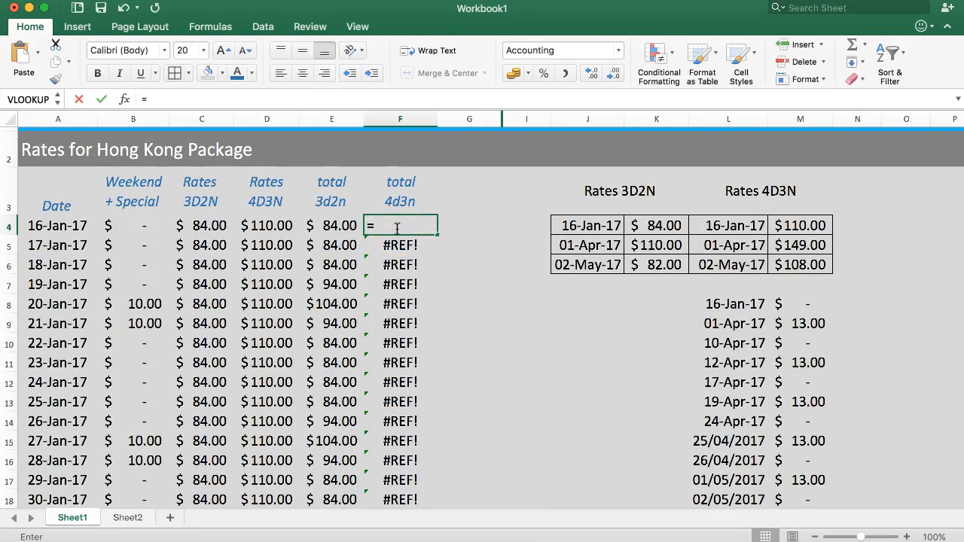
{"action": "left_click", "coordinate": [135, 224]}
{"action": "type", "text": "+"}
{"action": "left_click", "coordinate": [161, 248]}
{"action": "type", "text": "+"}
{"action": "left_click", "coordinate": [147, 260]}
{"action": "type", "text": "+"}
{"action": "left_click", "coordinate": [263, 220]}
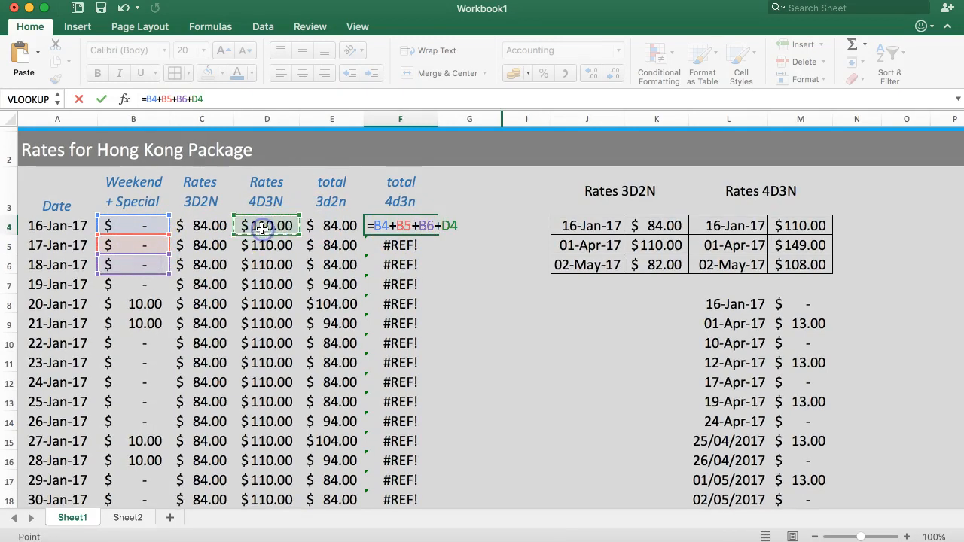
{"action": "key", "text": "Return"}
Fill the F4 formula down the total 4d3n column and inspect the references in the last row's cell F169.
{"action": "left_click", "coordinate": [405, 226]}
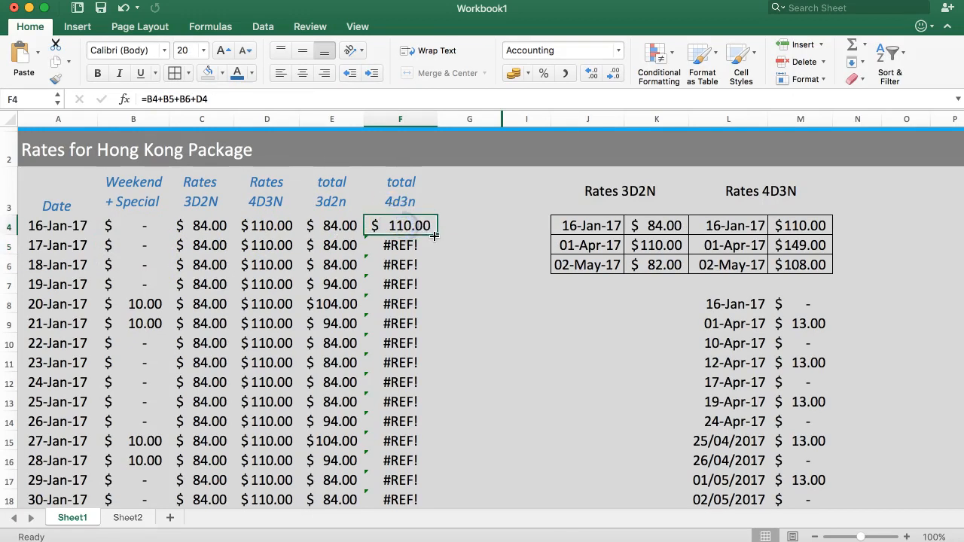
{"action": "double_click", "coordinate": [434, 236]}
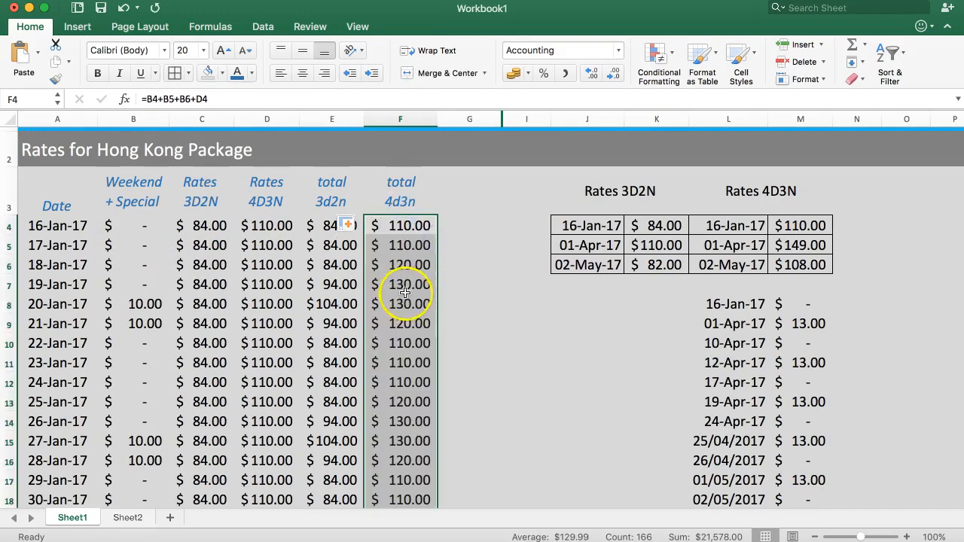
{"action": "scroll", "coordinate": [405, 295], "scroll_direction": "down", "scroll_amount": 20}
{"action": "left_click", "coordinate": [960, 164]}
{"action": "scroll", "coordinate": [933, 392], "scroll_direction": "down", "scroll_amount": 5}
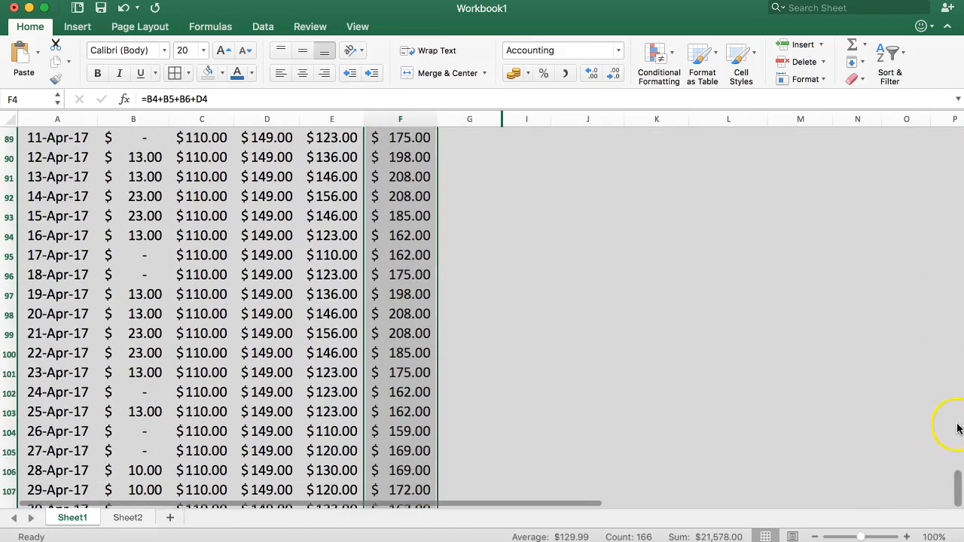
{"action": "scroll", "coordinate": [640, 384], "scroll_direction": "down", "scroll_amount": 6}
{"action": "scroll", "coordinate": [556, 354], "scroll_direction": "down", "scroll_amount": 20}
{"action": "scroll", "coordinate": [555, 339], "scroll_direction": "up", "scroll_amount": 10}
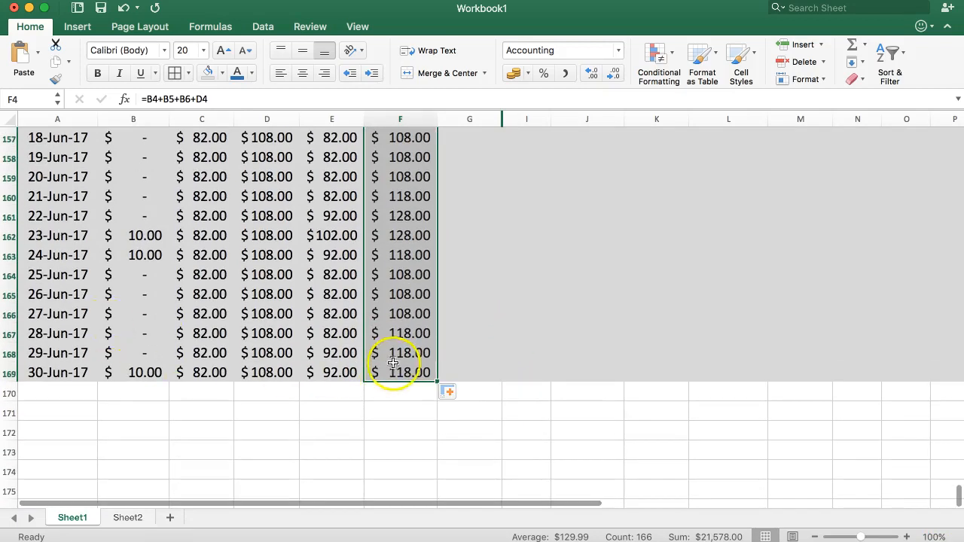
{"action": "left_click", "coordinate": [392, 363]}
{"action": "double_click", "coordinate": [397, 369]}
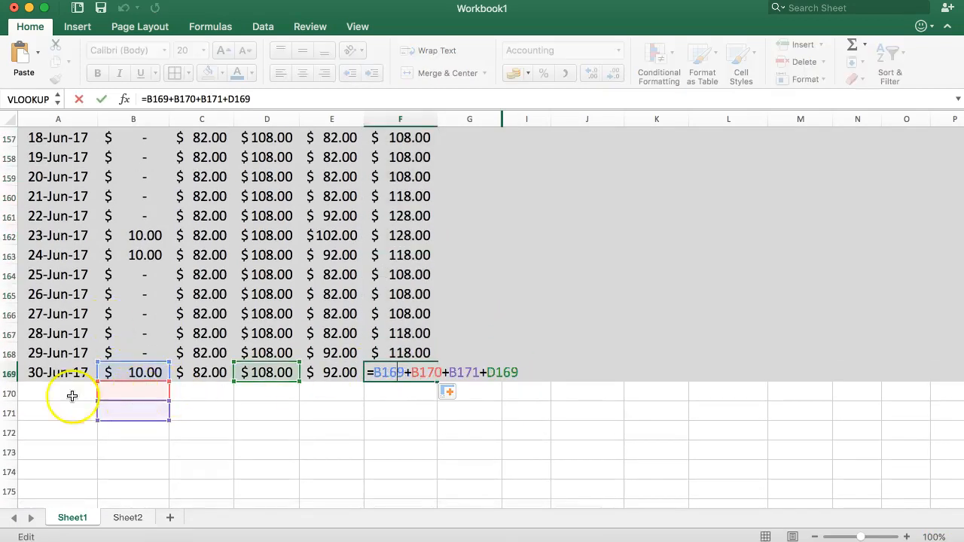
Extend the dates in column A to 03-Jul-17 and the Weekend + Special charges to row 172, then check the references in F169.
{"action": "left_click", "coordinate": [79, 372]}
{"action": "left_click", "coordinate": [135, 372]}
{"action": "left_click_drag", "start_coordinate": [168, 381], "coordinate": [164, 416]}
{"action": "left_click", "coordinate": [90, 375]}
{"action": "left_click_drag", "start_coordinate": [95, 380], "coordinate": [90, 430]}
{"action": "left_click", "coordinate": [150, 413]}
{"action": "left_click_drag", "start_coordinate": [170, 423], "coordinate": [168, 435]}
{"action": "left_click_drag", "start_coordinate": [208, 373], "coordinate": [377, 374]}
{"action": "left_click", "coordinate": [275, 405]}
{"action": "double_click", "coordinate": [399, 373]}
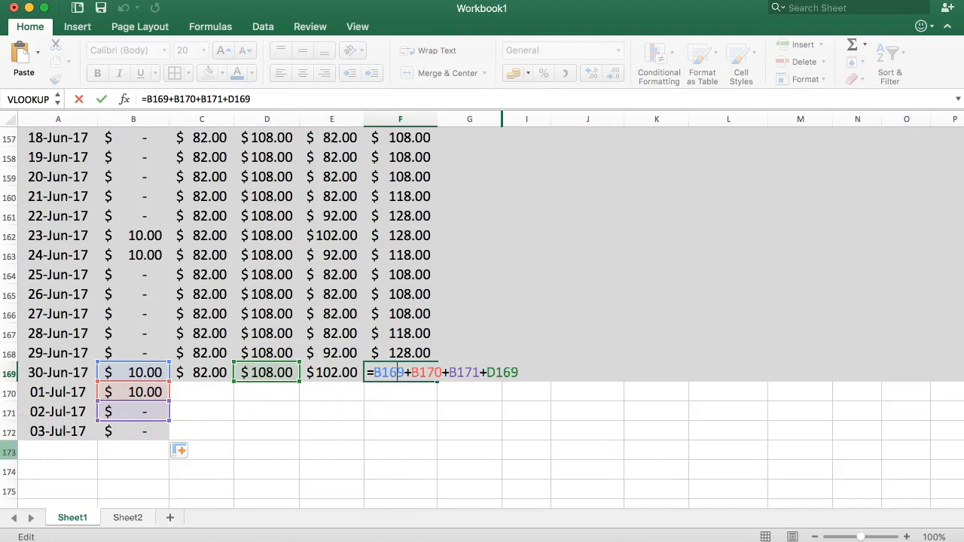
Delete the surplus 03-Jul-17 row below the last needed charge dates.
{"action": "left_click", "coordinate": [9, 431]}
{"action": "right_click", "coordinate": [9, 431]}
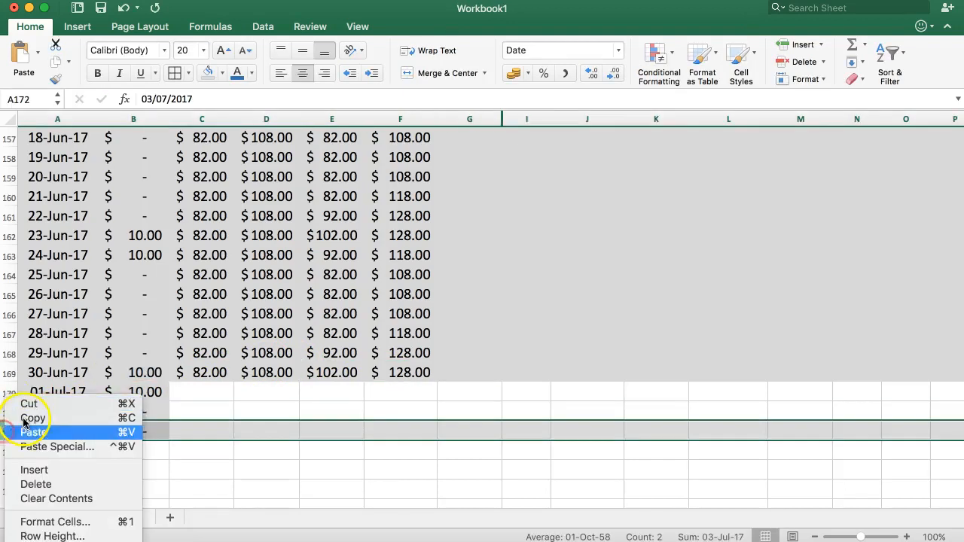
{"action": "left_click", "coordinate": [38, 484]}
Check the rate and total formulas in C169, E169 and F169 and the cells they reference.
{"action": "left_click", "coordinate": [207, 373]}
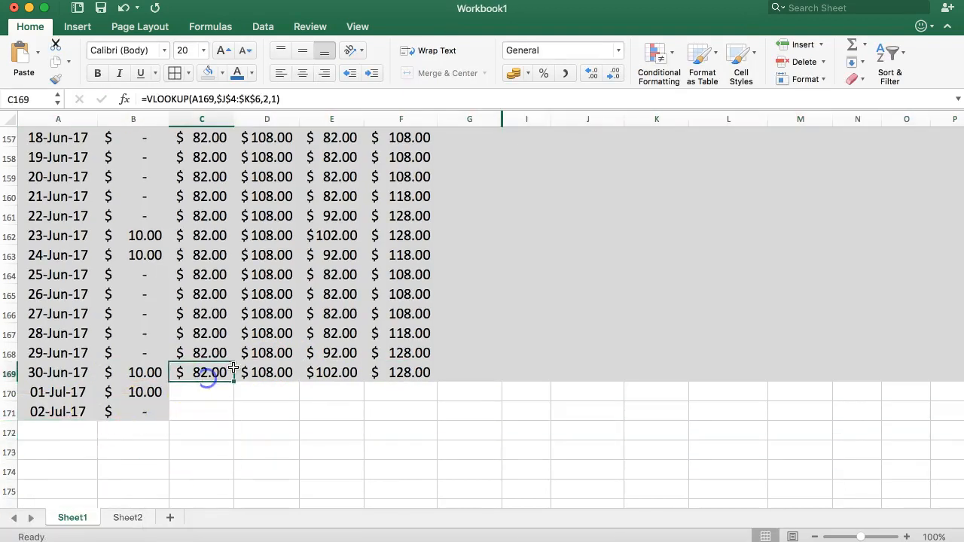
{"action": "left_click", "coordinate": [350, 374]}
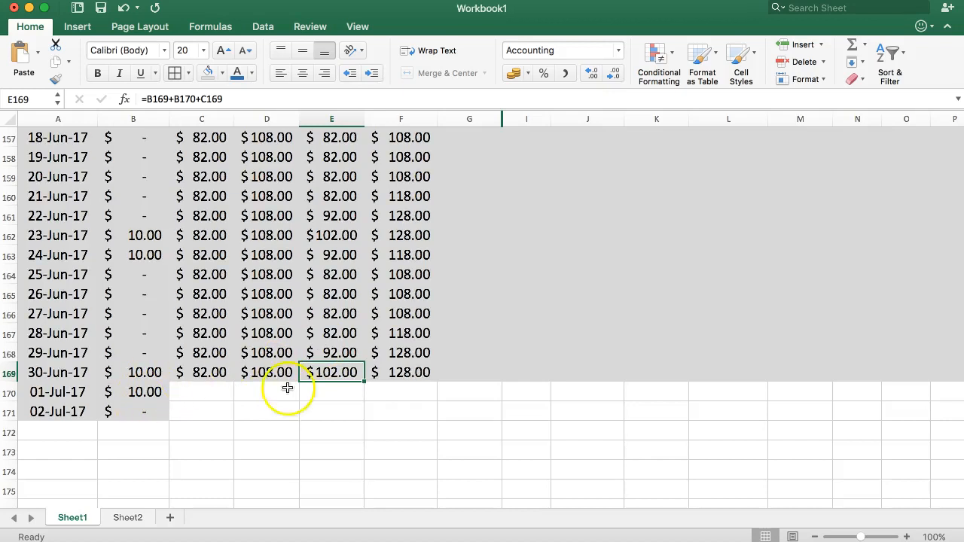
{"action": "double_click", "coordinate": [388, 371]}
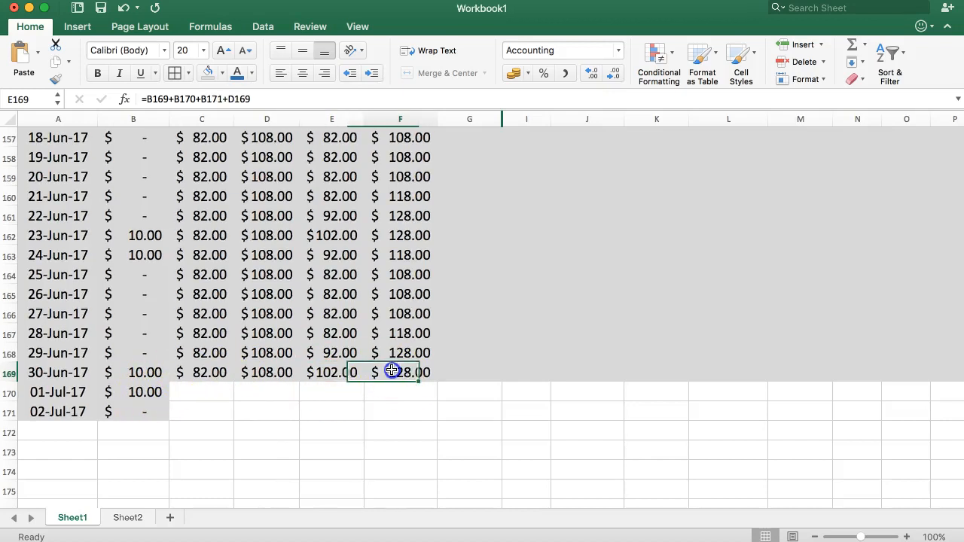
{"action": "key", "text": "Escape"}
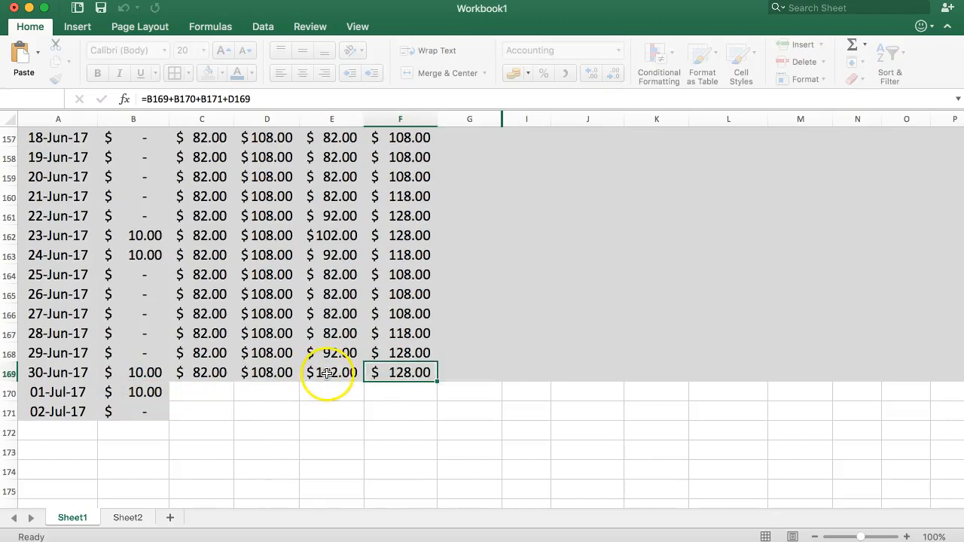
{"action": "double_click", "coordinate": [329, 373]}
{"action": "key", "text": "Escape"}
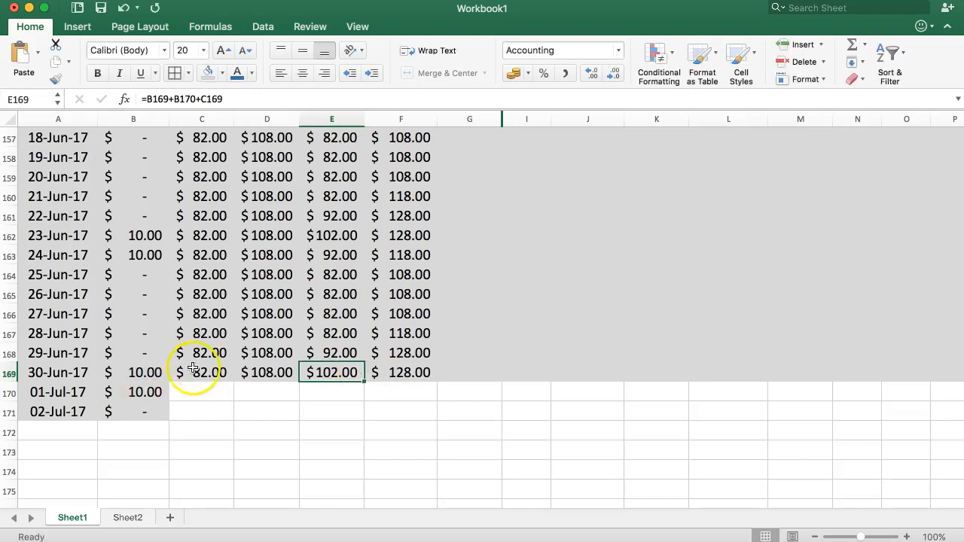
{"action": "double_click", "coordinate": [322, 369]}
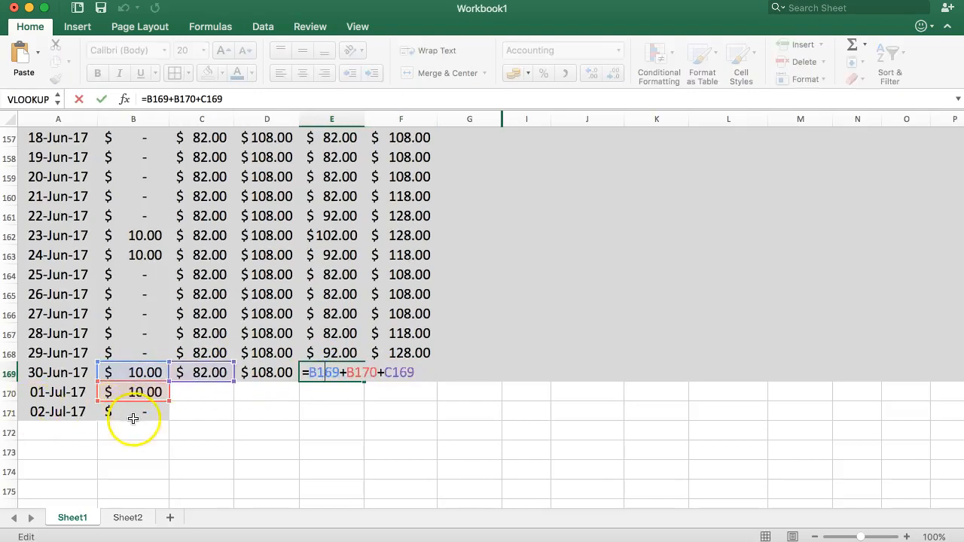
{"action": "key", "text": "Escape"}
Apply a thick bottom border to the rates table's header row from Date to total 4d3n.
{"action": "scroll", "coordinate": [173, 376], "scroll_direction": "up", "scroll_amount": 20}
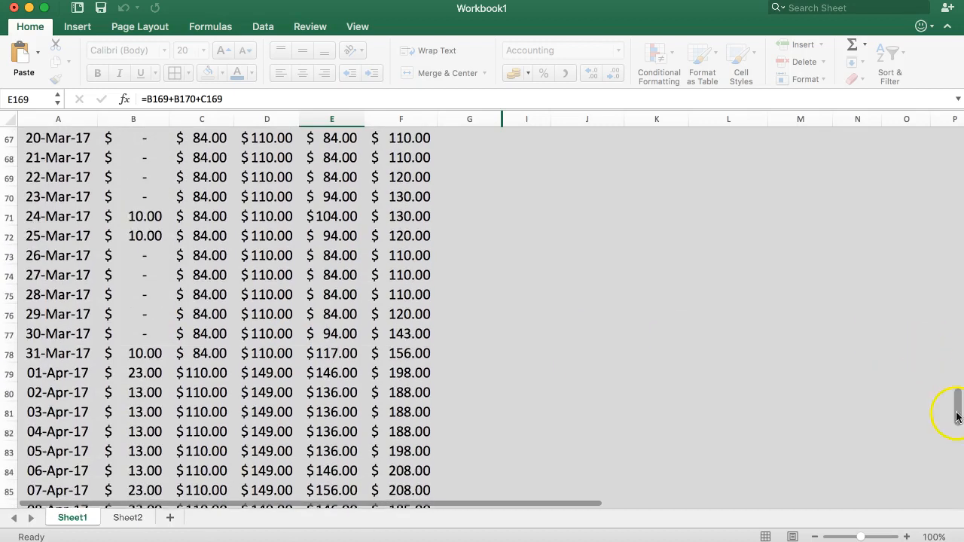
{"action": "left_click_drag", "start_coordinate": [957, 416], "coordinate": [957, 120]}
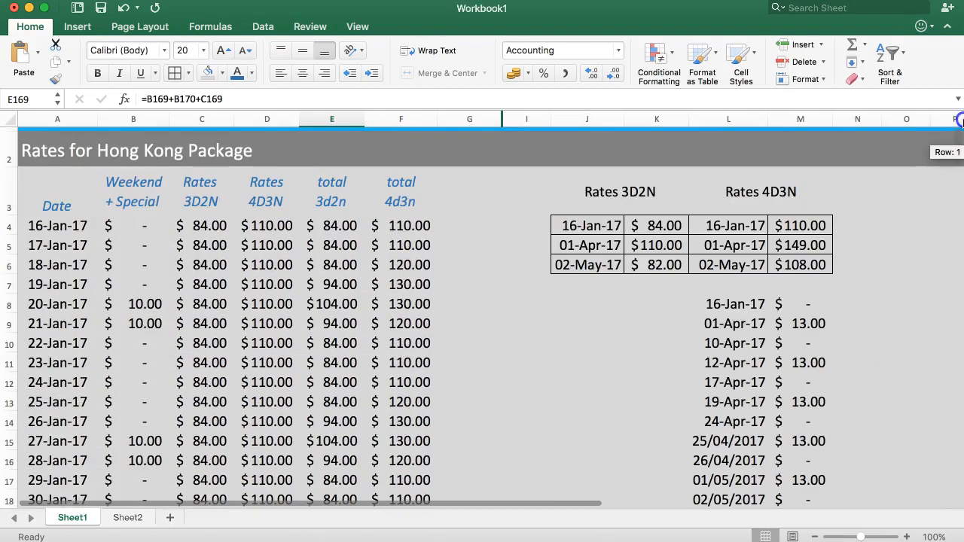
{"action": "left_click", "coordinate": [444, 227]}
{"action": "left_click_drag", "start_coordinate": [47, 222], "coordinate": [395, 219]}
{"action": "left_click", "coordinate": [394, 219]}
{"action": "left_click_drag", "start_coordinate": [76, 194], "coordinate": [390, 183]}
{"action": "left_click", "coordinate": [143, 74]}
{"action": "left_click", "coordinate": [141, 72]}
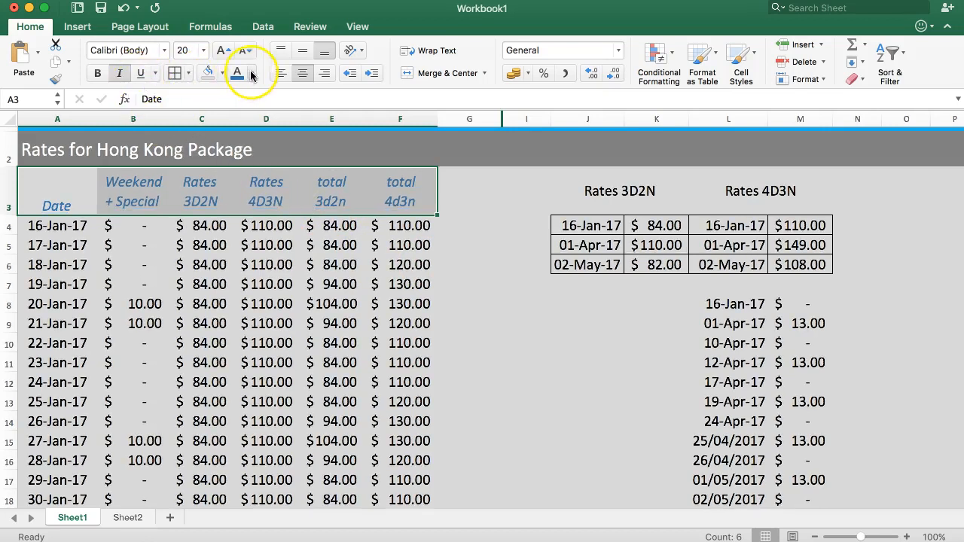
{"action": "left_click", "coordinate": [191, 76]}
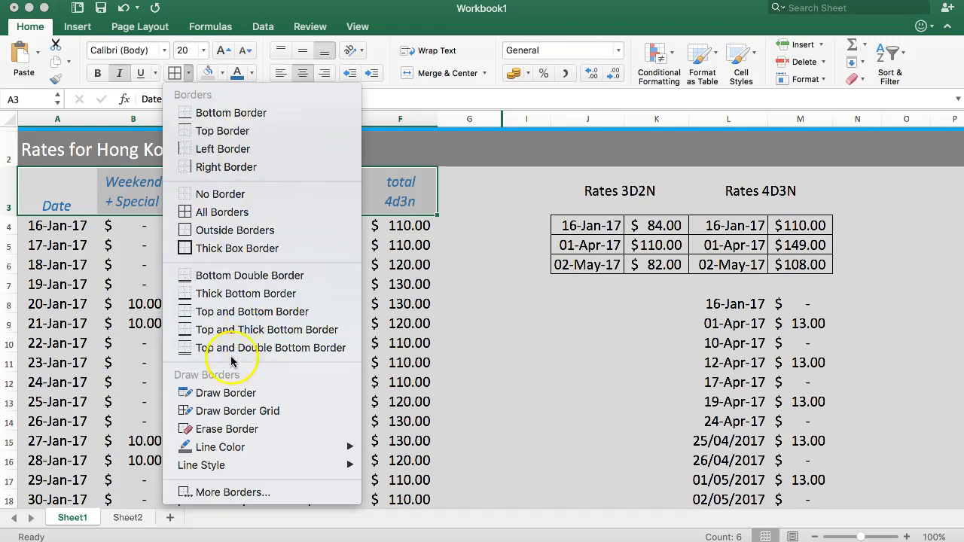
{"action": "left_click", "coordinate": [224, 294]}
{"action": "left_click", "coordinate": [422, 286]}
{"action": "left_click_drag", "start_coordinate": [46, 177], "coordinate": [376, 206]}
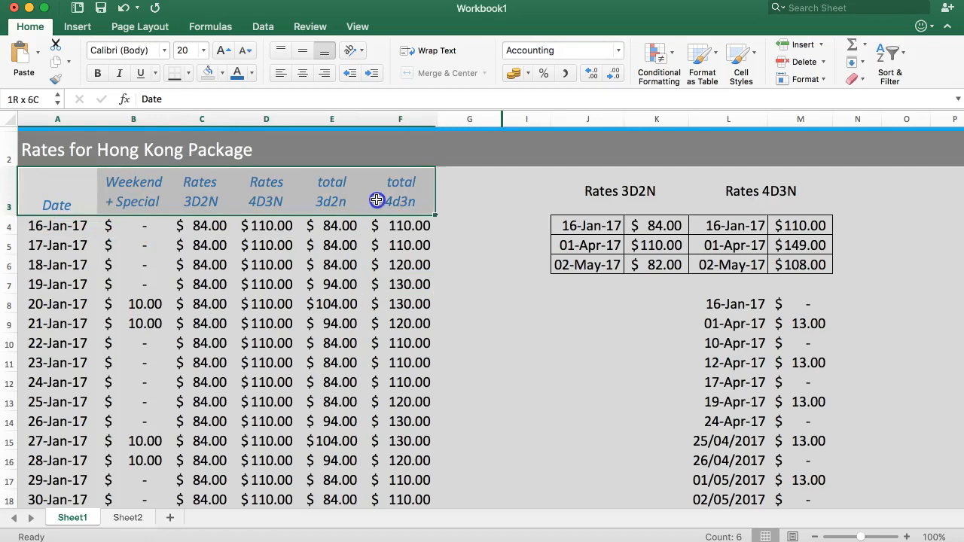
On Sheet2, insert a row above Total Pax and move the IF formula from C3 into B6.
{"action": "left_click", "coordinate": [125, 518]}
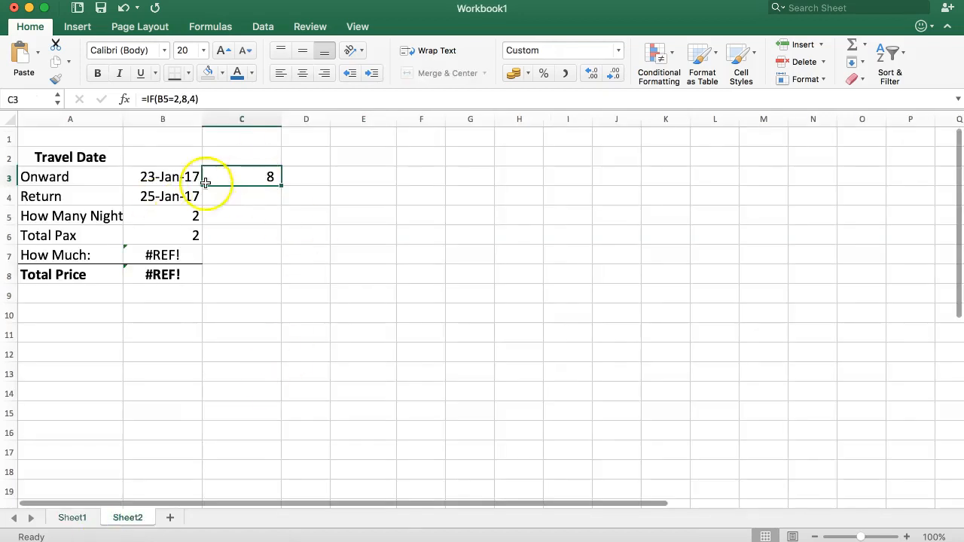
{"action": "left_click", "coordinate": [65, 175]}
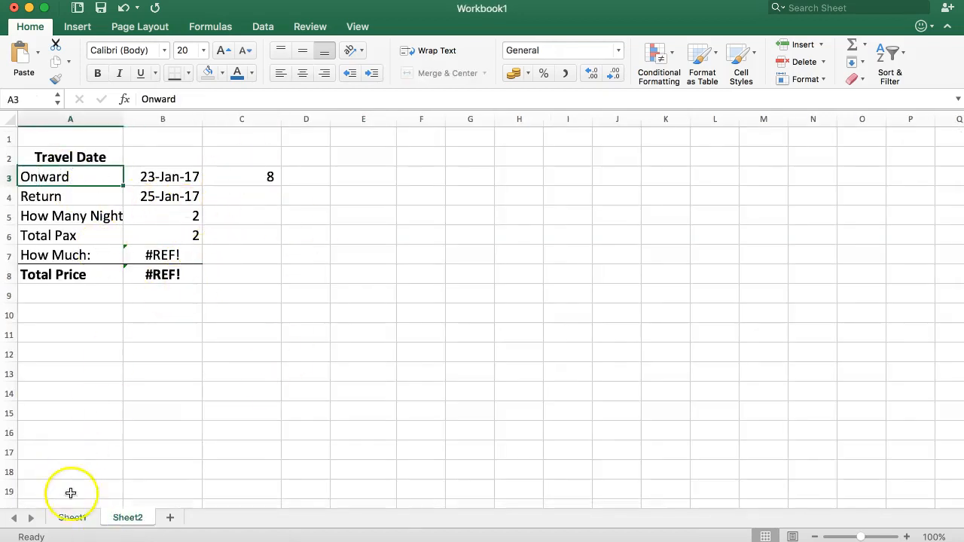
{"action": "left_click", "coordinate": [178, 189]}
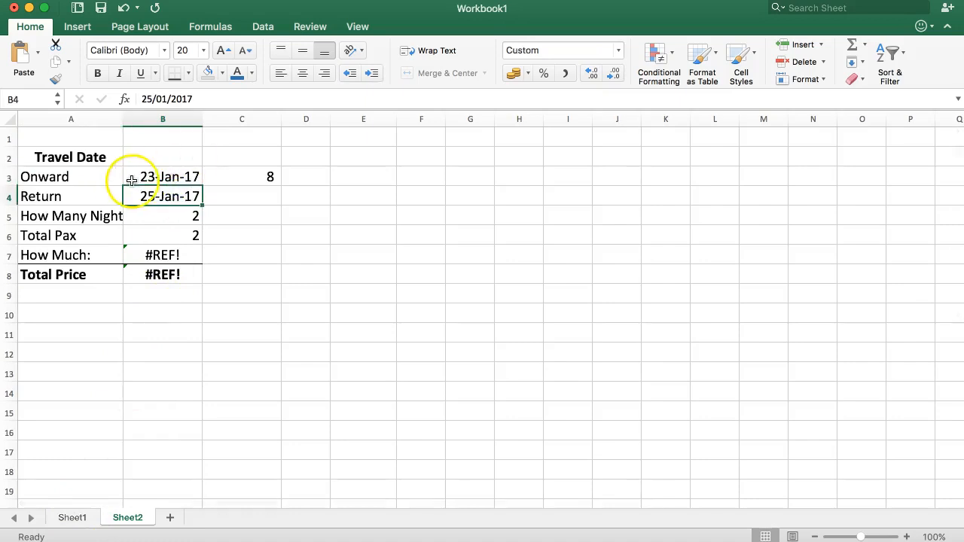
{"action": "left_click", "coordinate": [68, 221]}
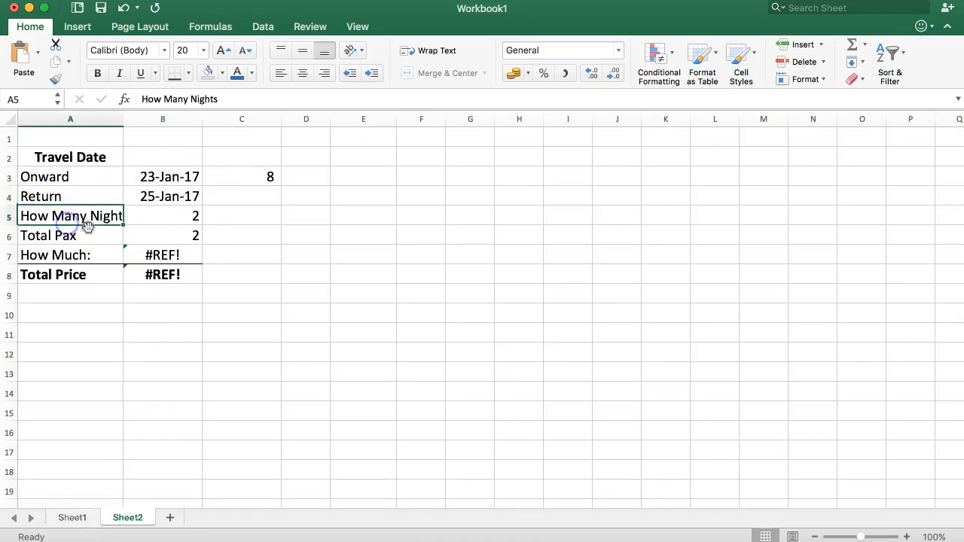
{"action": "left_click", "coordinate": [250, 181]}
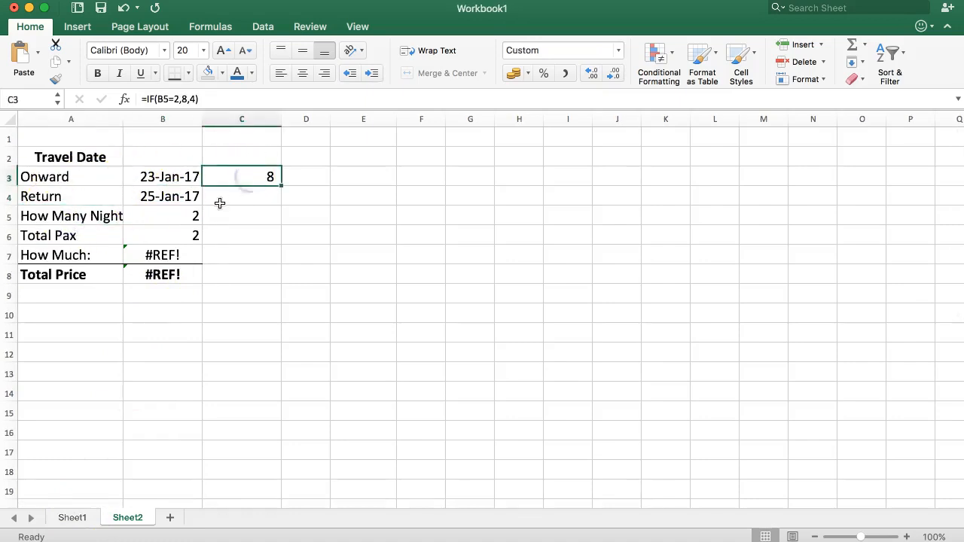
{"action": "right_click", "coordinate": [9, 235]}
{"action": "left_click", "coordinate": [46, 311]}
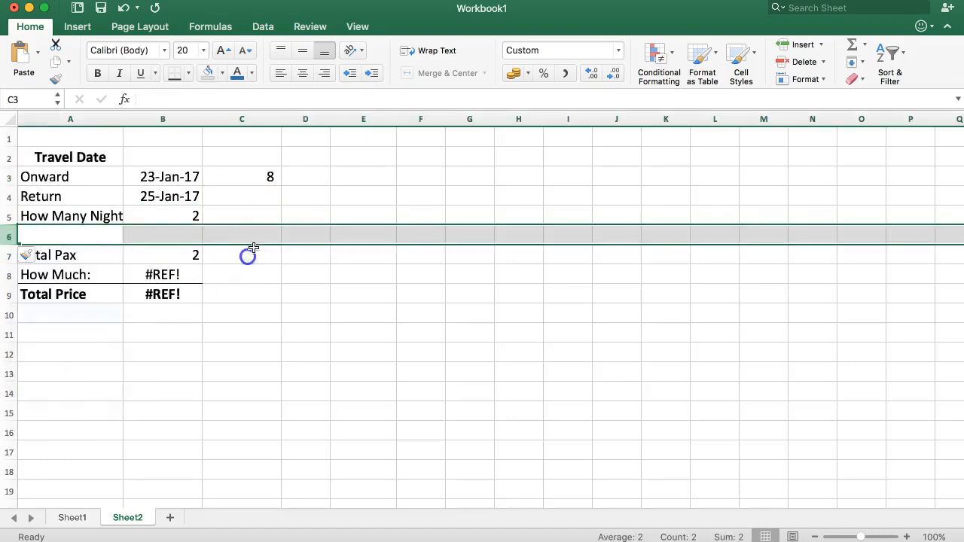
{"action": "left_click", "coordinate": [258, 185]}
{"action": "left_click_drag", "start_coordinate": [263, 186], "coordinate": [174, 235]}
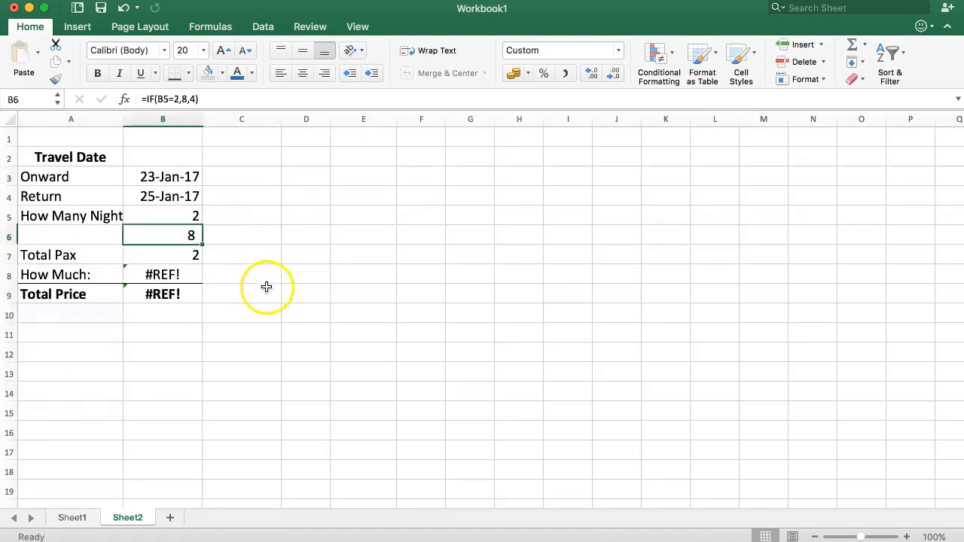
Label the new row Package in A6.
{"action": "left_click", "coordinate": [66, 237]}
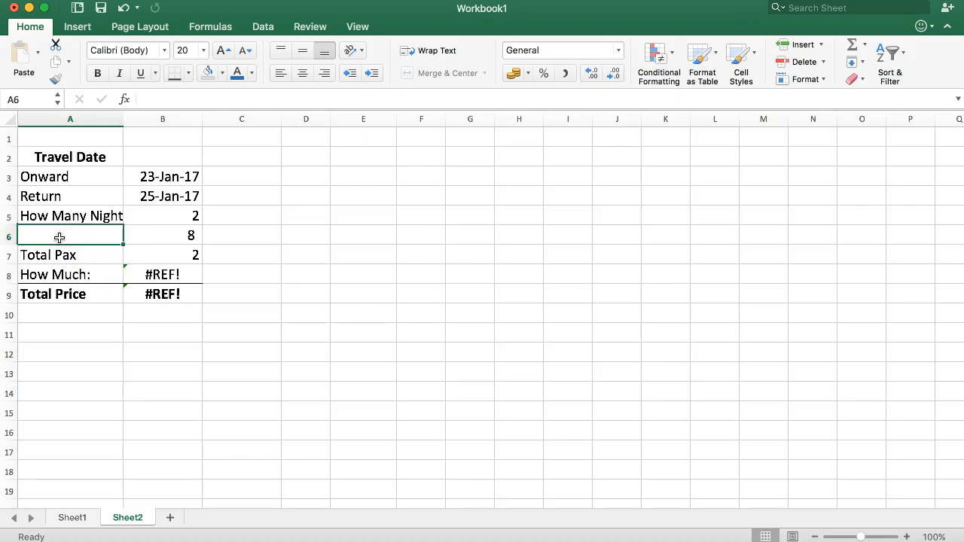
{"action": "type", "text": "Package"}
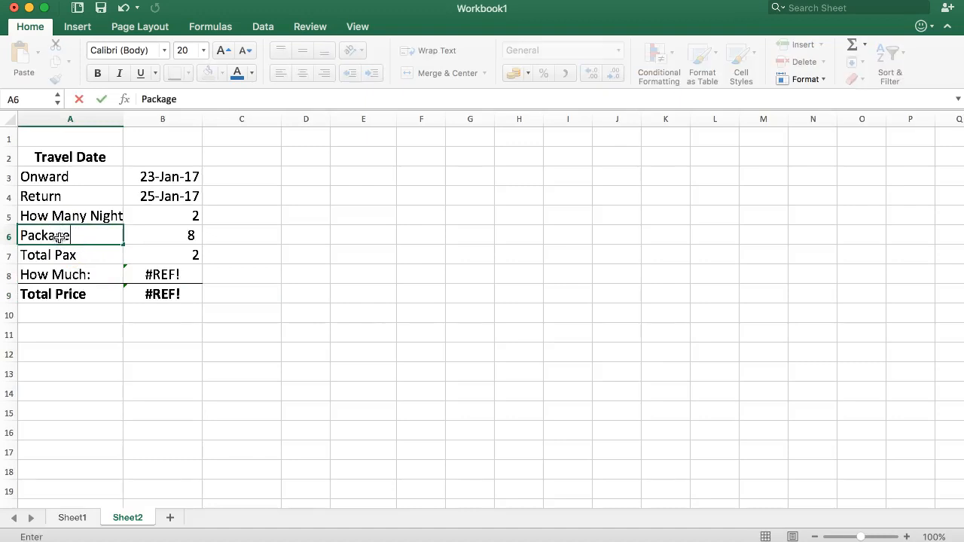
{"action": "key", "text": "Return"}
{"action": "left_click", "coordinate": [90, 235]}
{"action": "left_click", "coordinate": [141, 237]}
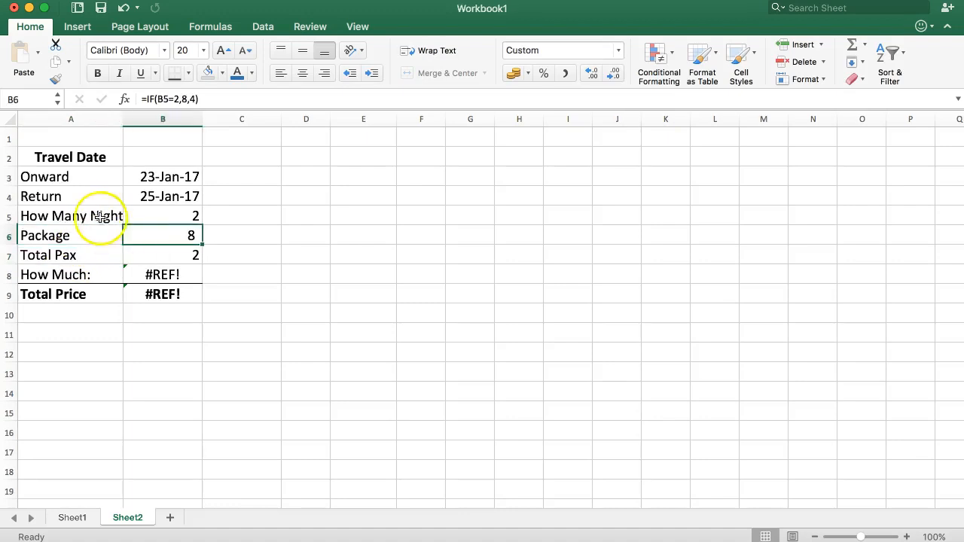
Review the VLOOKUP arguments behind the How Much value in B8, including its column index and range lookup.
{"action": "left_click", "coordinate": [159, 273]}
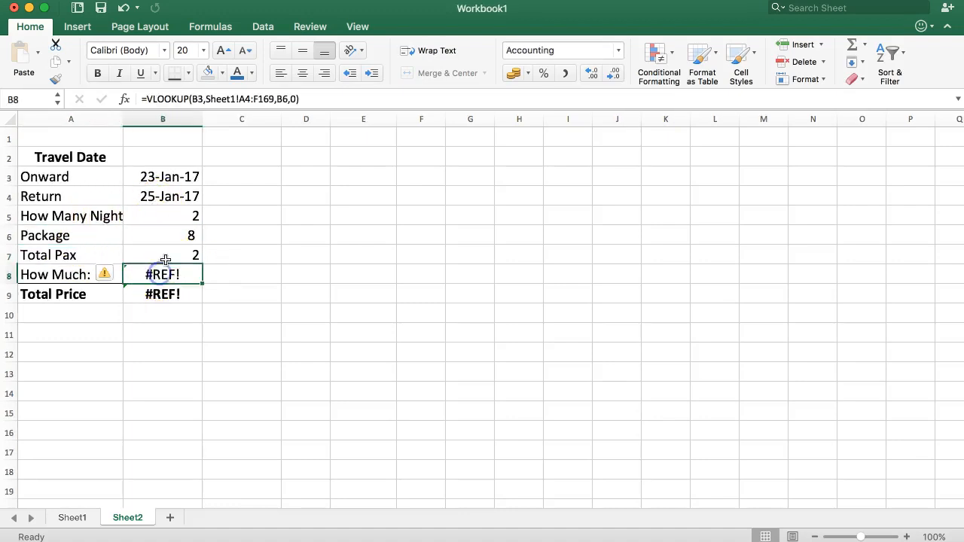
{"action": "left_click", "coordinate": [133, 100]}
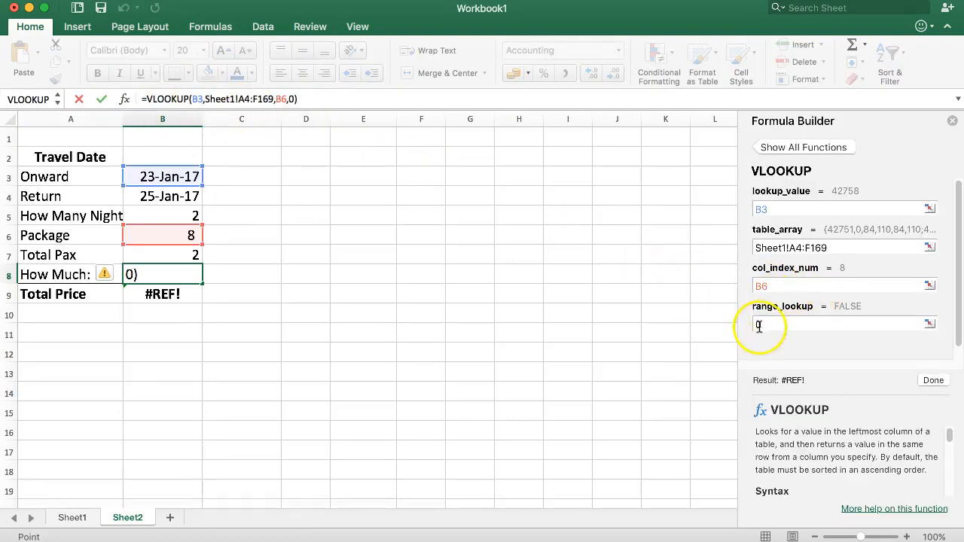
{"action": "left_click_drag", "start_coordinate": [782, 325], "coordinate": [737, 326]}
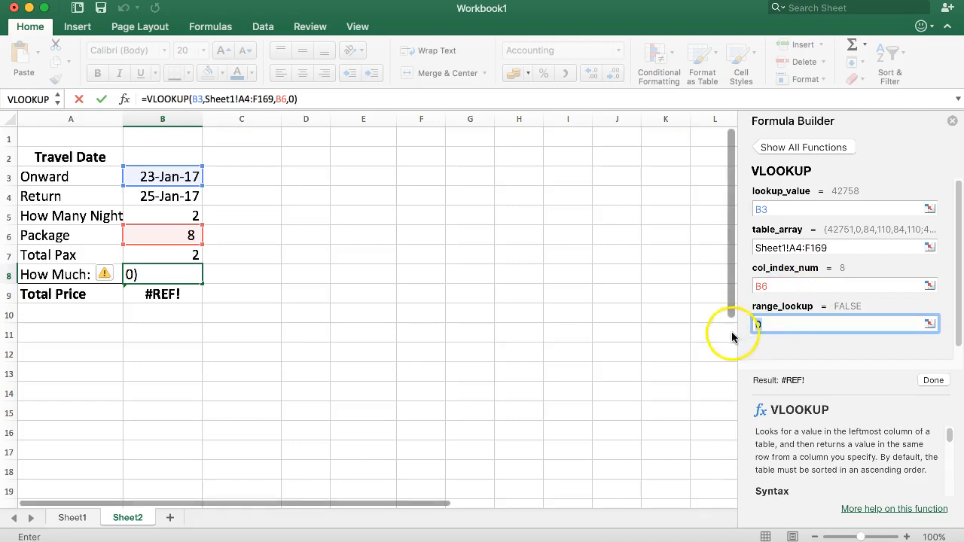
{"action": "left_click", "coordinate": [785, 286]}
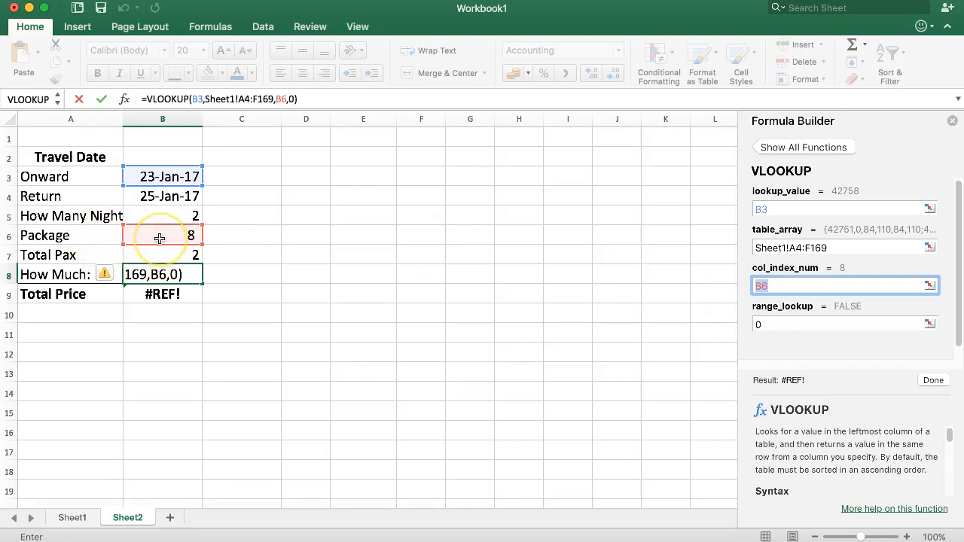
{"action": "key", "text": "Return"}
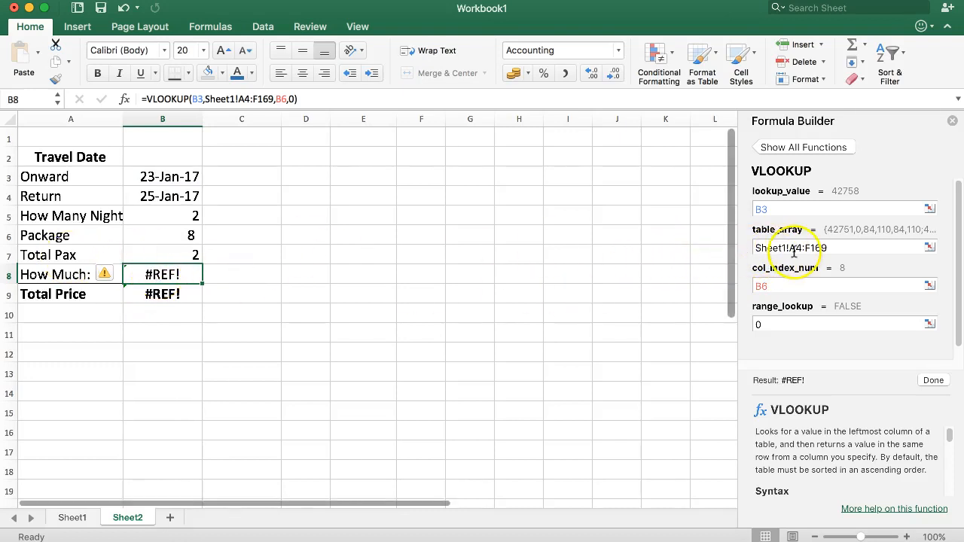
{"action": "left_click", "coordinate": [822, 247]}
{"action": "left_click_drag", "start_coordinate": [843, 251], "coordinate": [760, 233]}
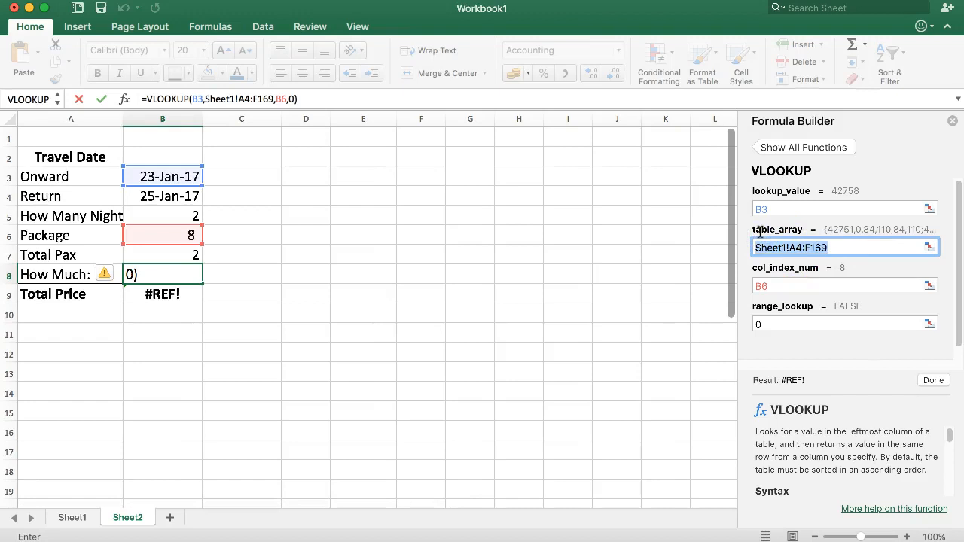
{"action": "key", "text": "BackSpace"}
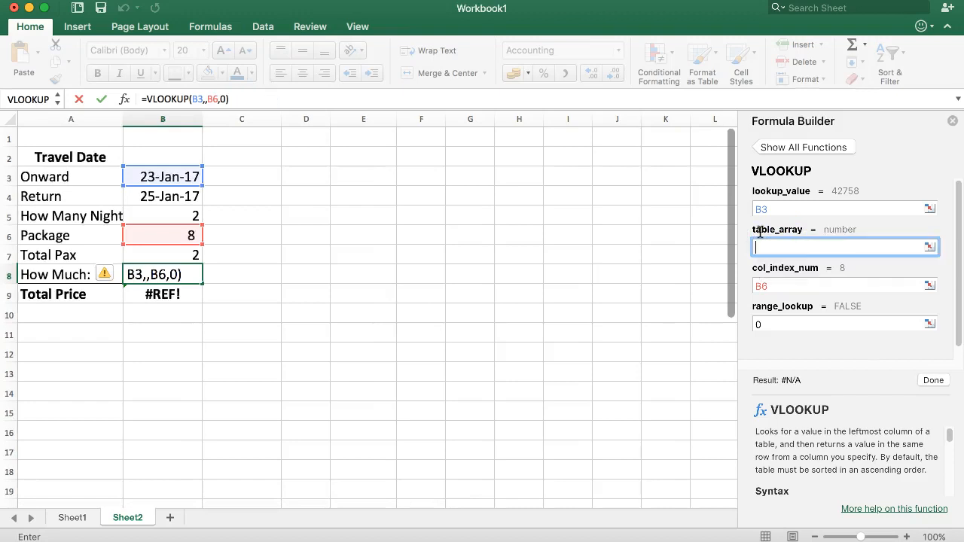
{"action": "left_click", "coordinate": [78, 518]}
{"action": "left_click", "coordinate": [48, 225]}
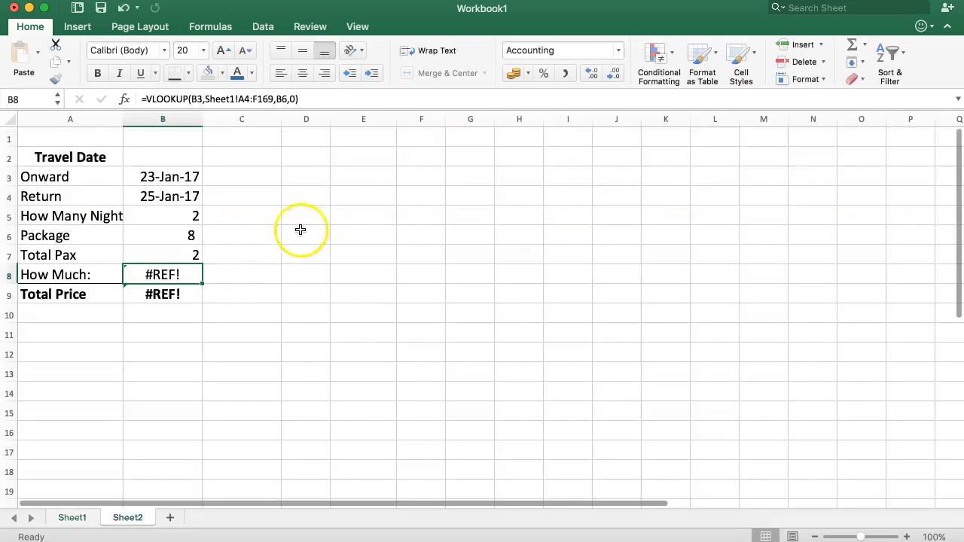
Replace the table array in B8's VLOOKUP with the absolute range Sheet1!$A$4:$F$171.
{"action": "left_click", "coordinate": [259, 98]}
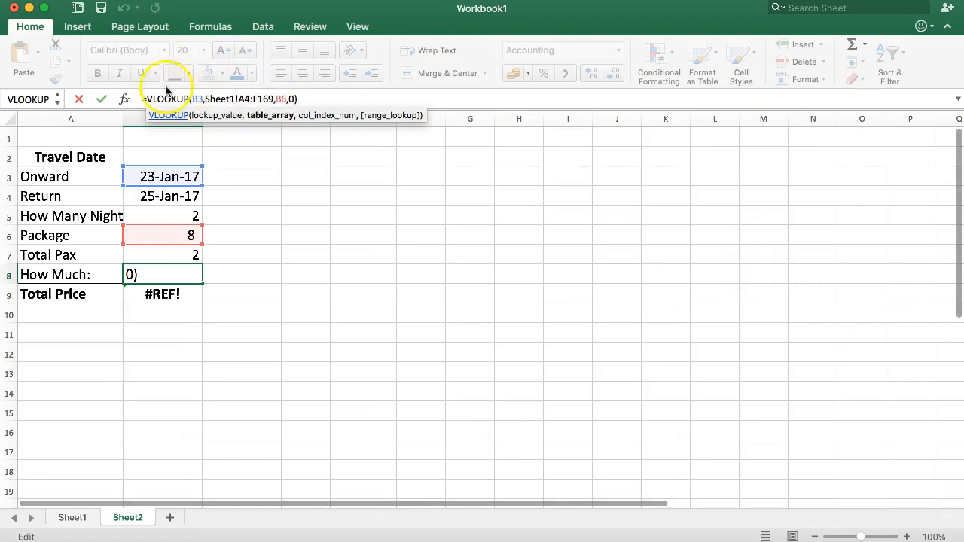
{"action": "left_click", "coordinate": [271, 99]}
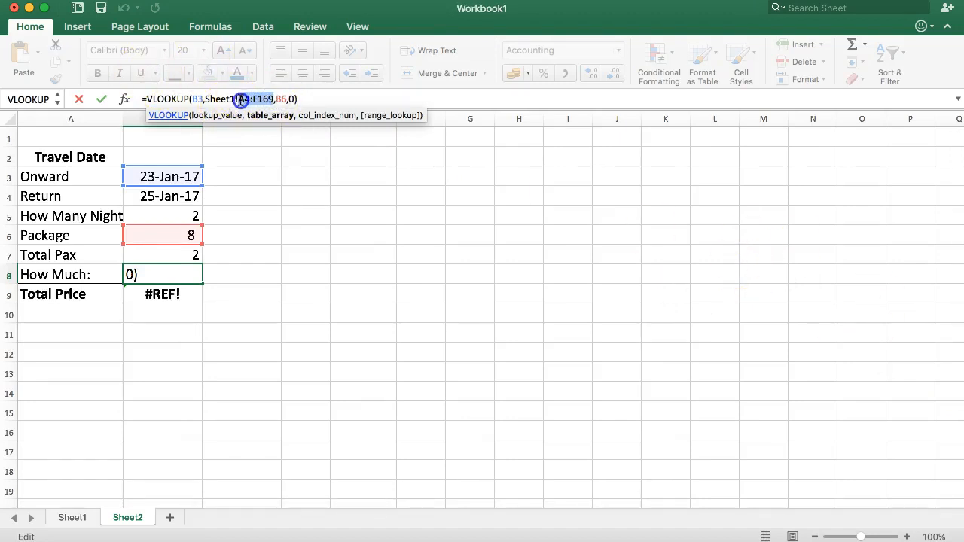
{"action": "key", "text": "BackSpace"}
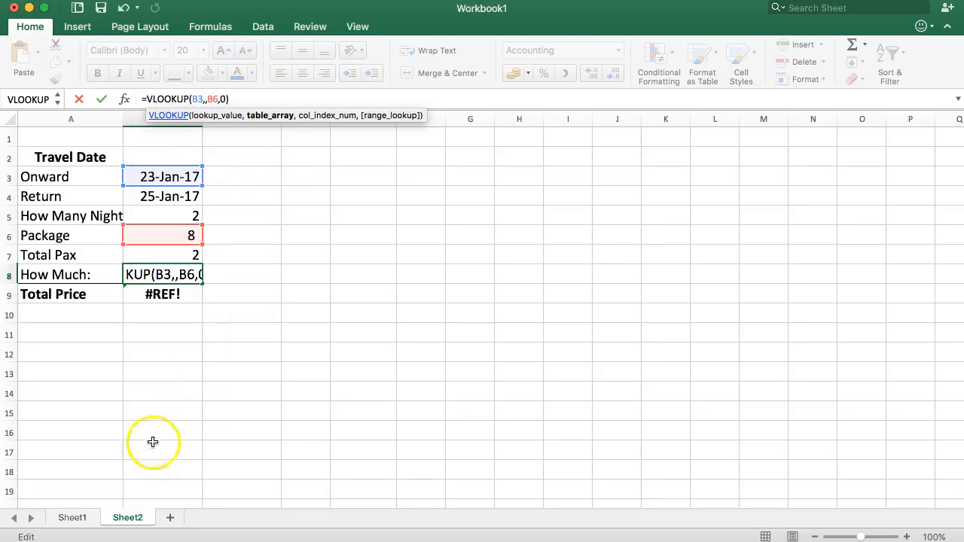
{"action": "left_click", "coordinate": [77, 518]}
{"action": "left_click", "coordinate": [64, 229]}
{"action": "key", "text": "ctrl+shift+Down"}
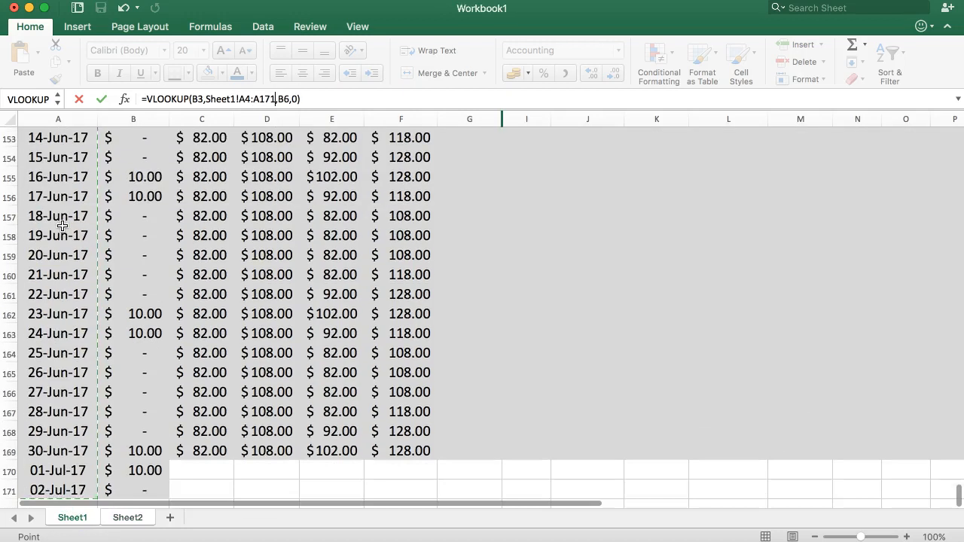
{"action": "key", "text": "ctrl+shift+Right"}
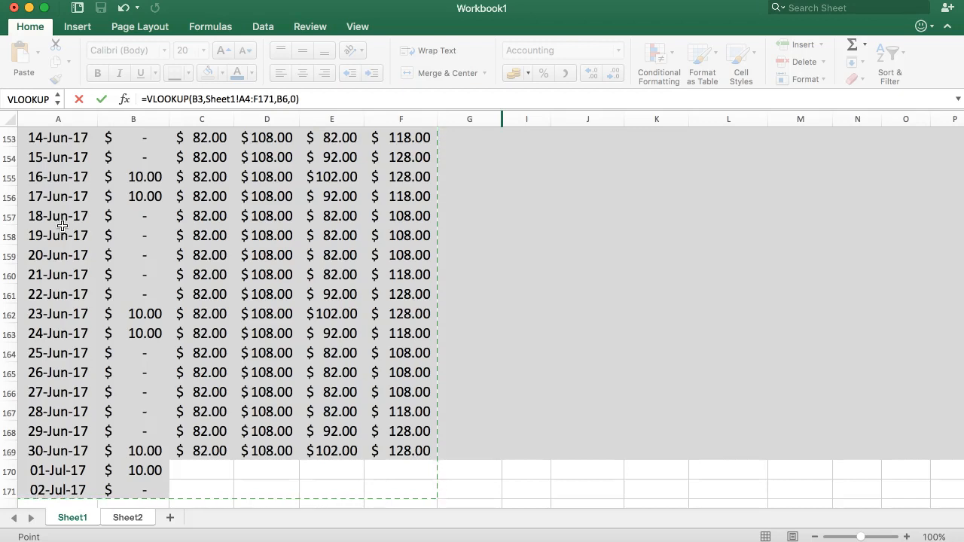
{"action": "key", "text": "F4"}
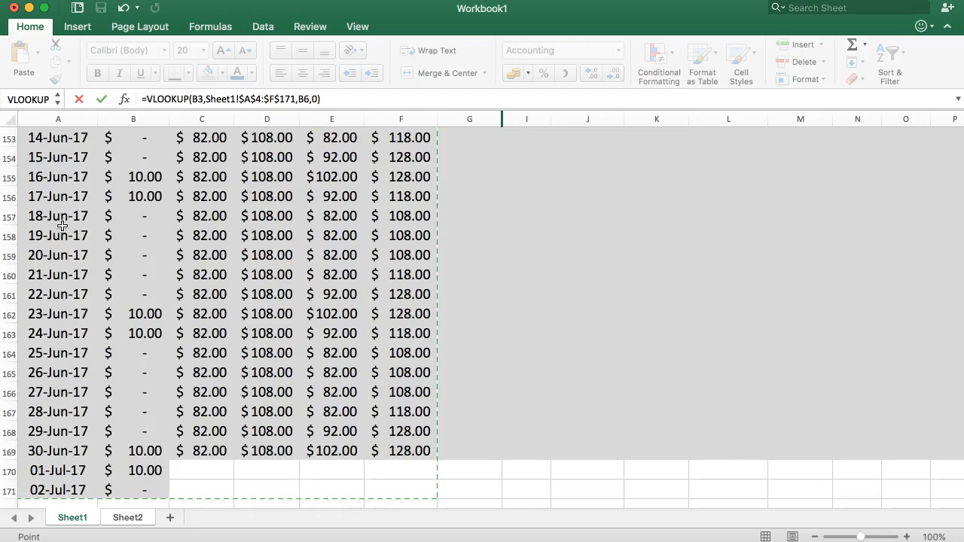
{"action": "key", "text": "Return"}
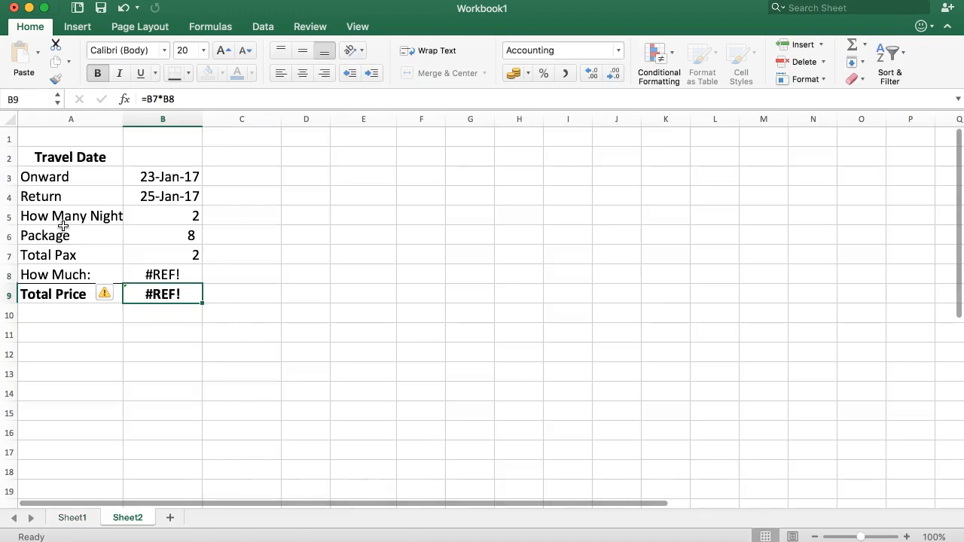
Check the column index and range lookup arguments of the updated VLOOKUP in B8.
{"action": "left_click", "coordinate": [177, 274]}
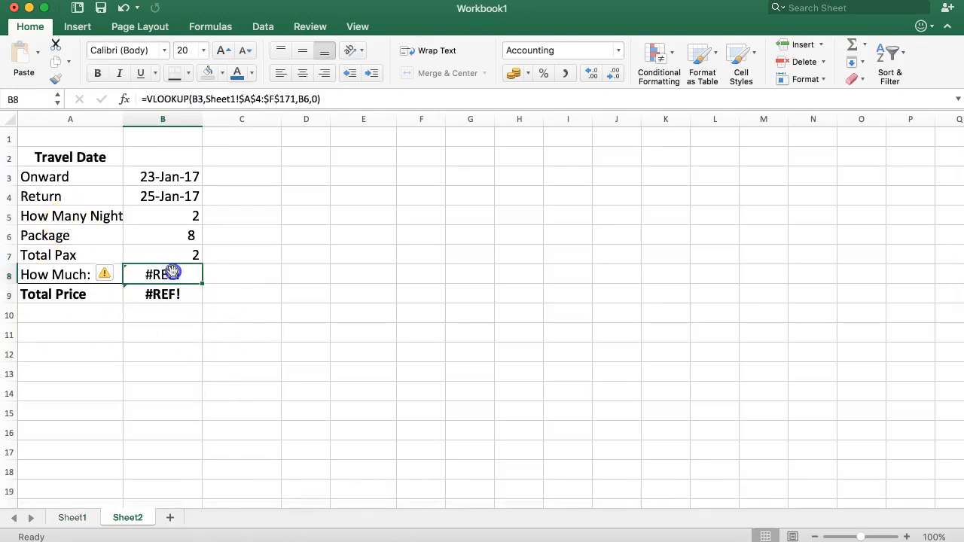
{"action": "double_click", "coordinate": [173, 272]}
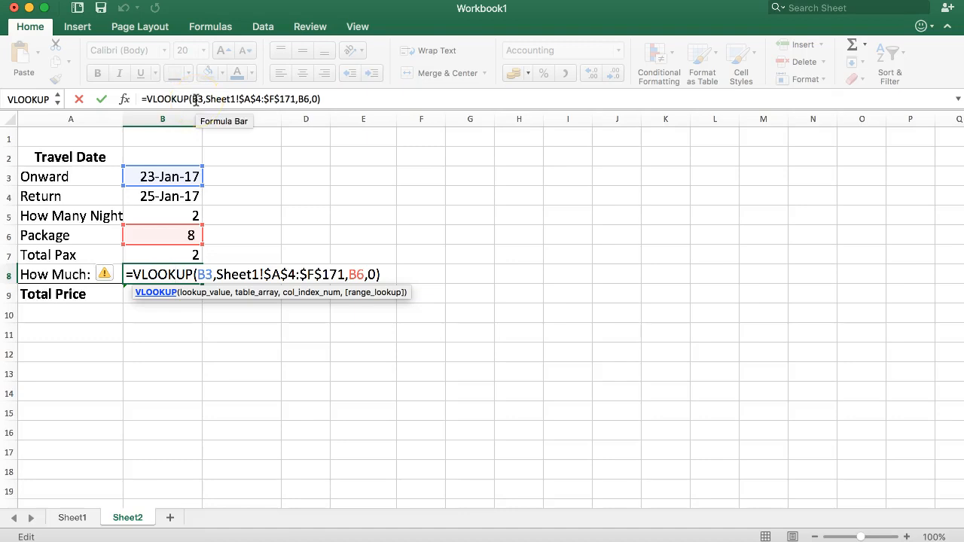
{"action": "left_click", "coordinate": [301, 98]}
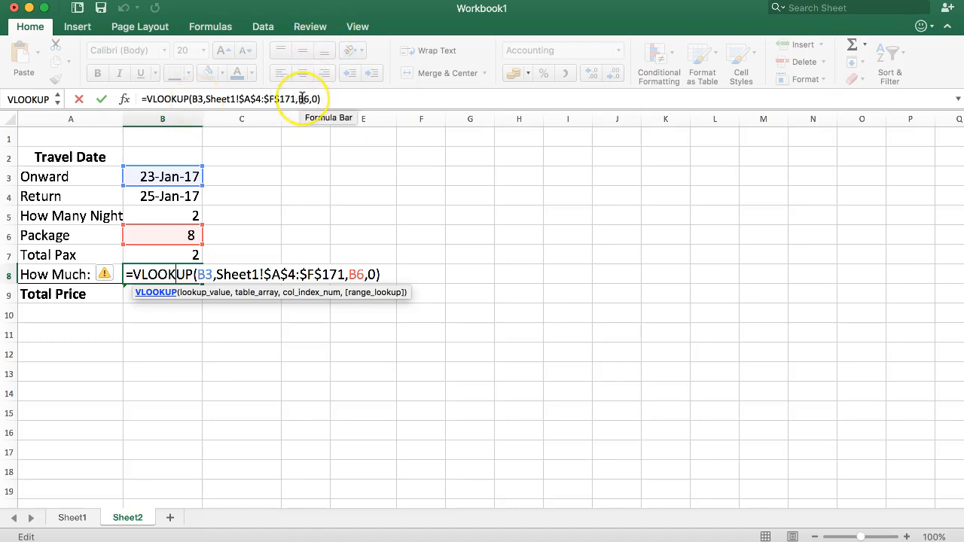
{"action": "left_click", "coordinate": [302, 99]}
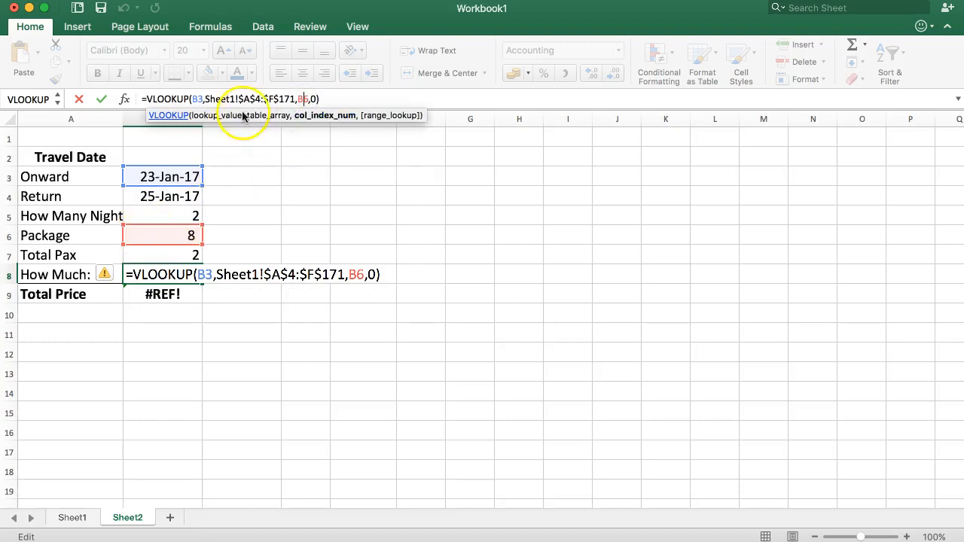
{"action": "left_click", "coordinate": [311, 98]}
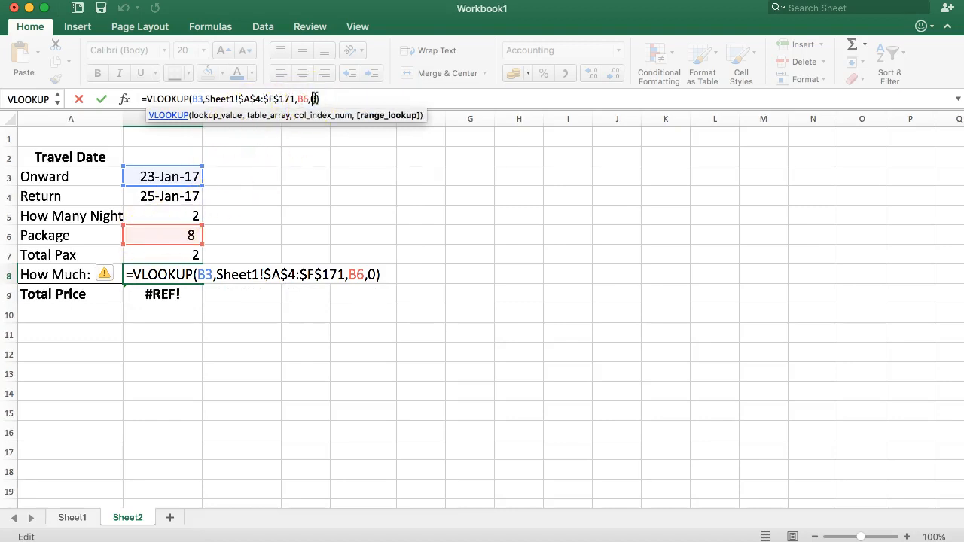
{"action": "key", "text": "Return"}
{"action": "key", "text": "Up"}
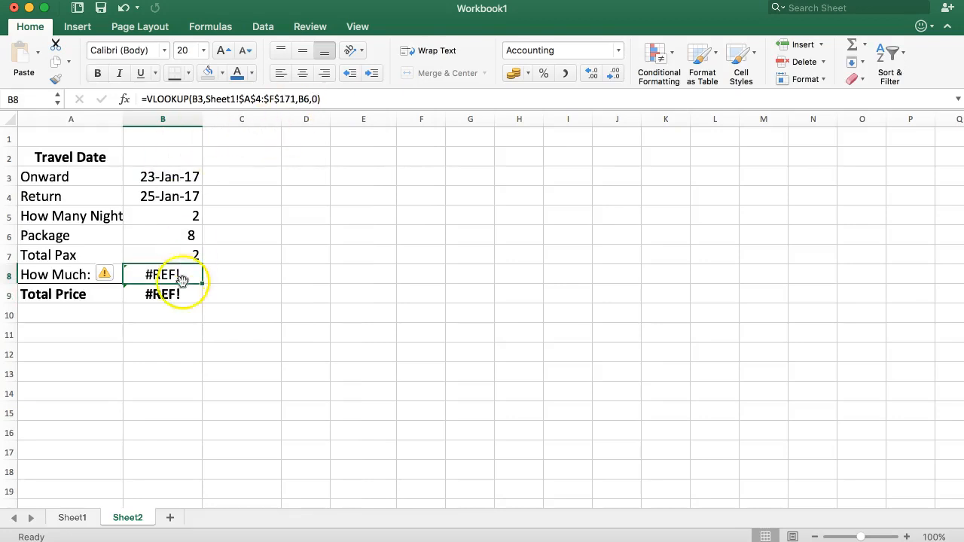
Examine the Sheet1 rates table and count its header columns to find the index positions of total 3d2n and total 4d3n.
{"action": "left_click", "coordinate": [72, 518]}
{"action": "scroll", "coordinate": [200, 383], "scroll_direction": "down", "scroll_amount": 5}
{"action": "scroll", "coordinate": [208, 387], "scroll_direction": "up", "scroll_amount": 20}
{"action": "scroll", "coordinate": [209, 388], "scroll_direction": "up", "scroll_amount": 15}
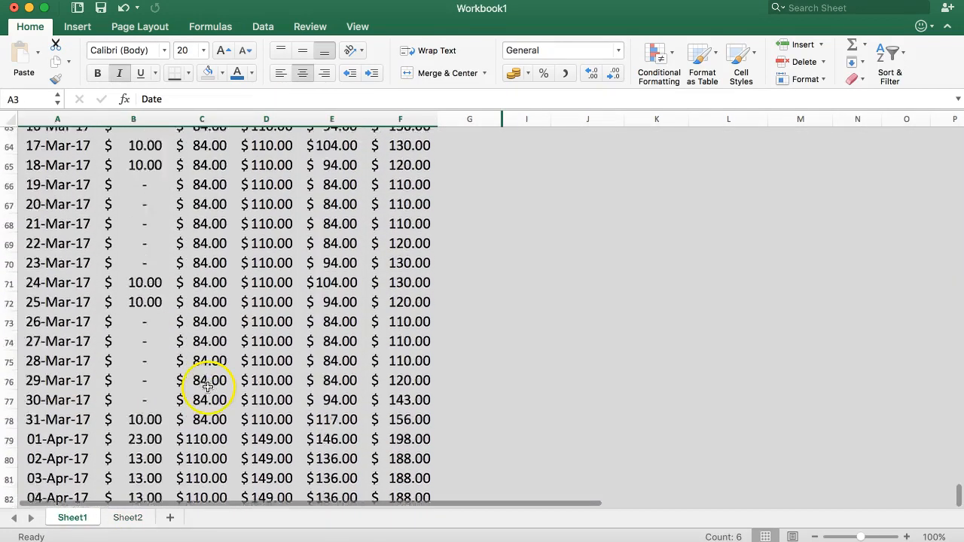
{"action": "left_click_drag", "start_coordinate": [958, 300], "coordinate": [947, 155]}
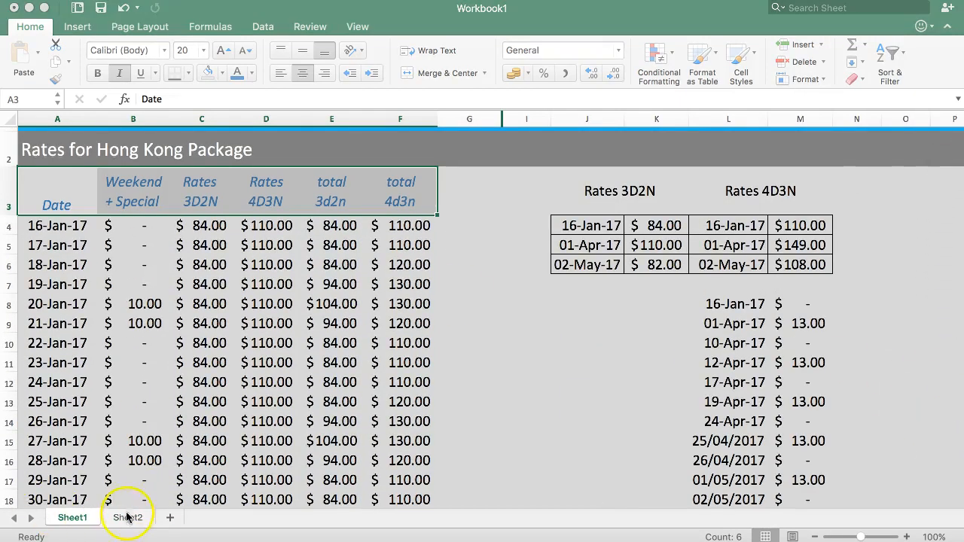
{"action": "left_click", "coordinate": [126, 520]}
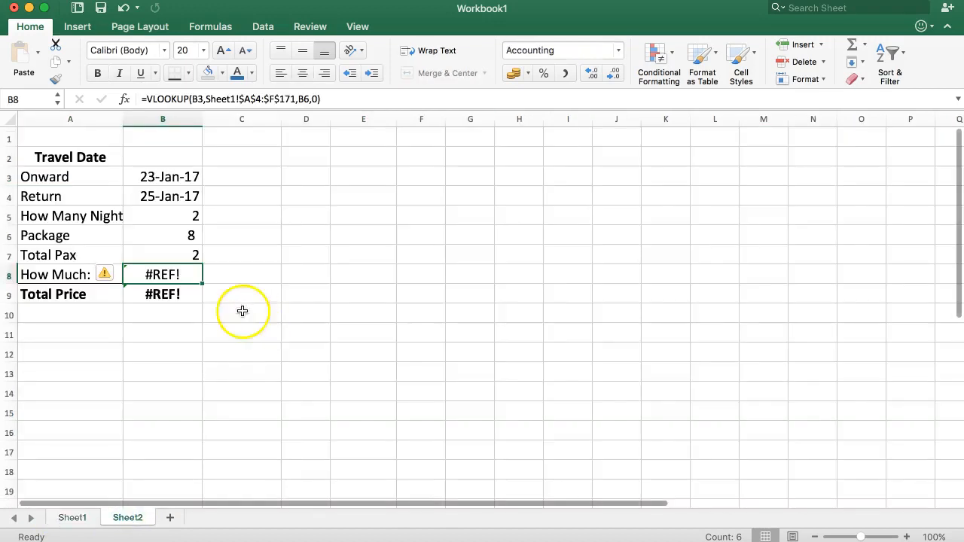
{"action": "left_click", "coordinate": [140, 235]}
{"action": "left_click", "coordinate": [69, 517]}
{"action": "left_click_drag", "start_coordinate": [326, 182], "coordinate": [383, 189]}
{"action": "left_click", "coordinate": [123, 188]}
{"action": "left_click", "coordinate": [201, 188]}
{"action": "left_click", "coordinate": [267, 188]}
{"action": "left_click", "coordinate": [328, 189]}
{"action": "left_click", "coordinate": [390, 188]}
{"action": "left_click", "coordinate": [340, 189]}
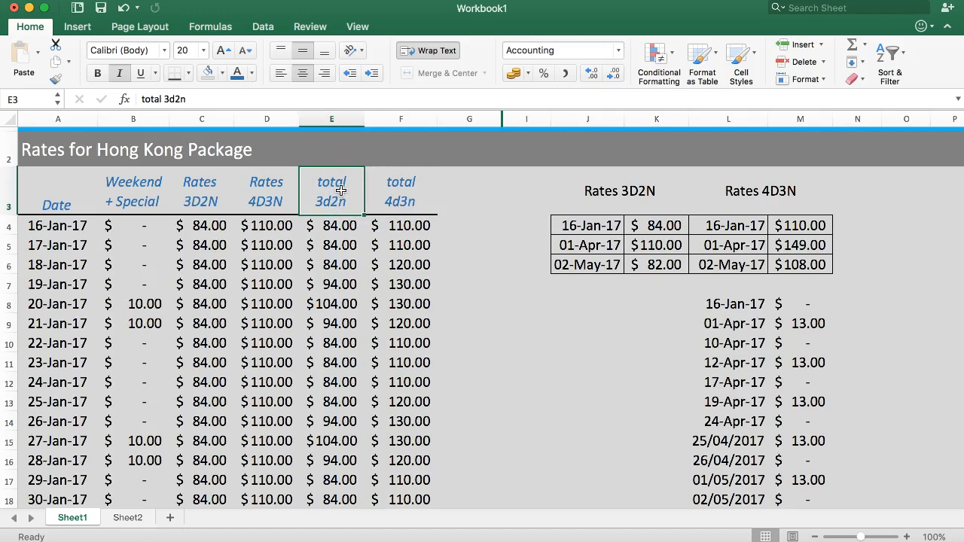
{"action": "left_click", "coordinate": [399, 187]}
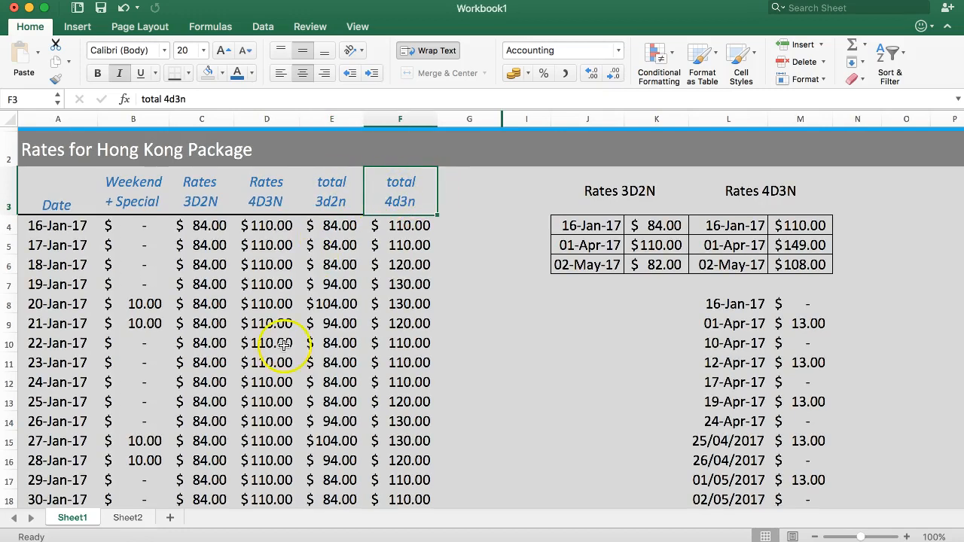
Change the Package formula in Sheet2's B6 to =IF(B5=2,5,6).
{"action": "left_click", "coordinate": [127, 517]}
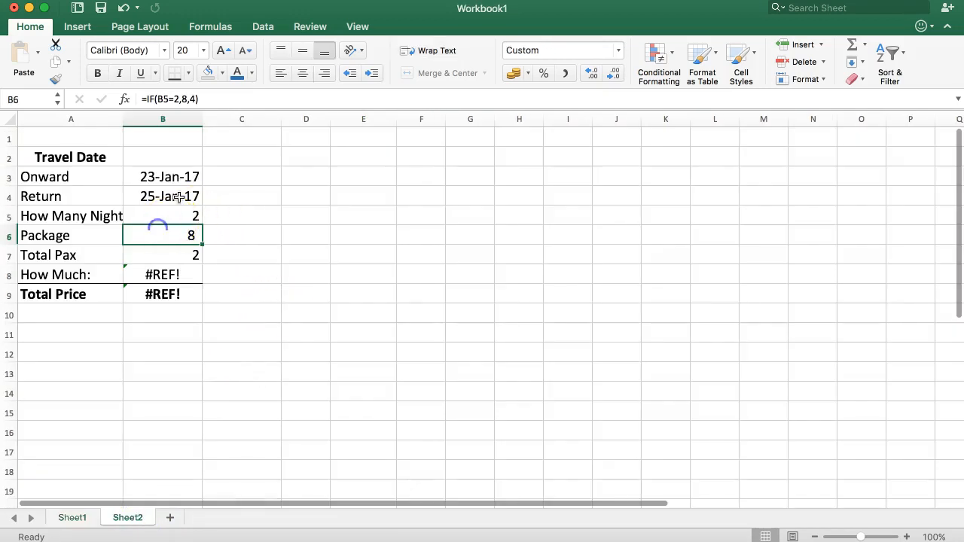
{"action": "left_click", "coordinate": [188, 99]}
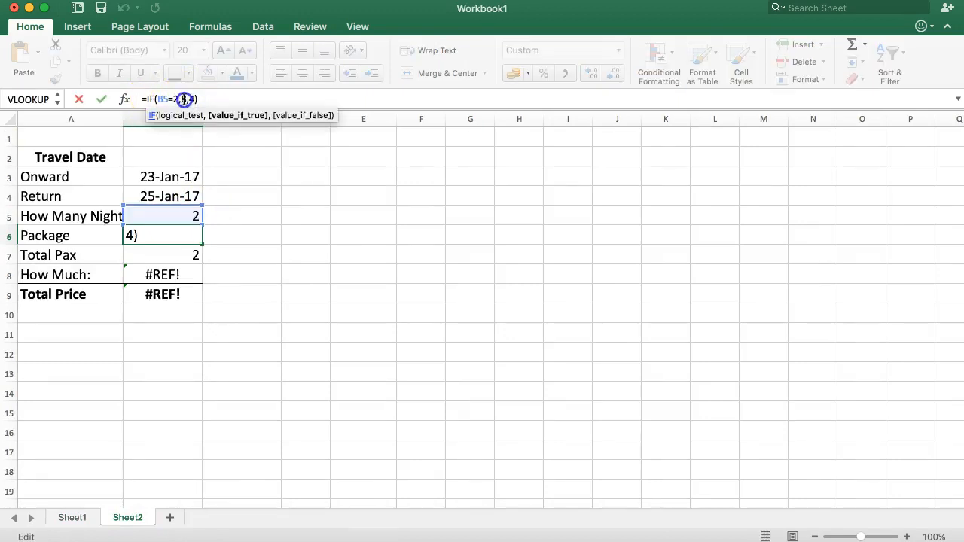
{"action": "key", "text": "BackSpace"}
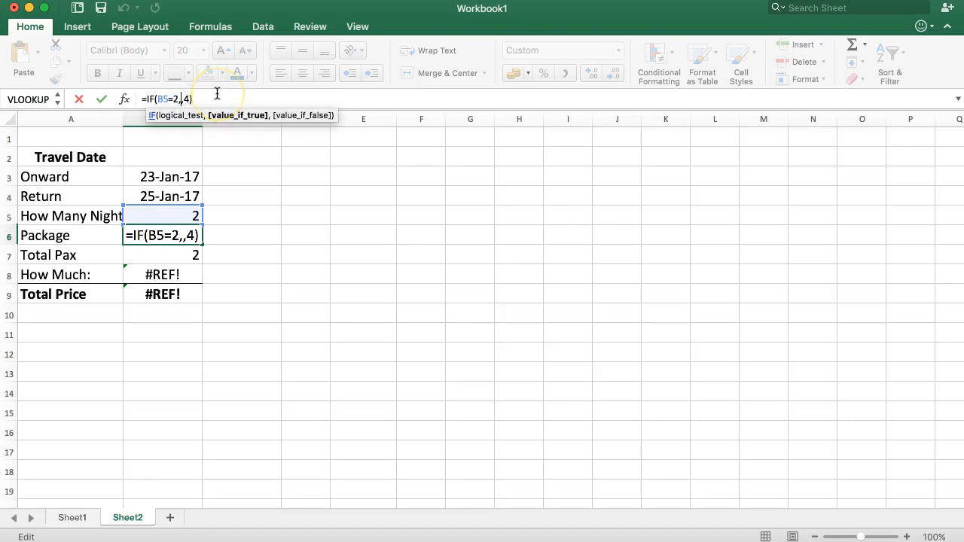
{"action": "key", "text": "Right"}
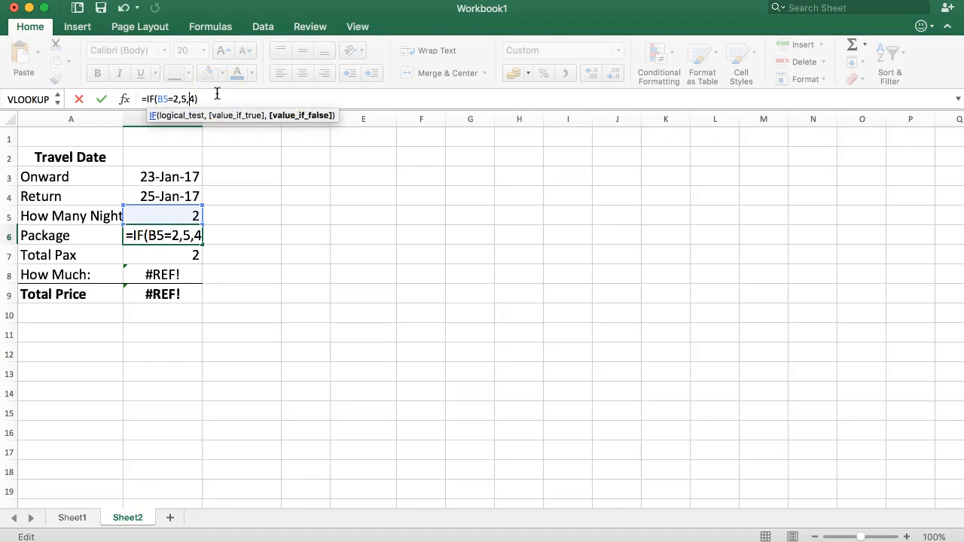
{"action": "key", "text": "Delete"}
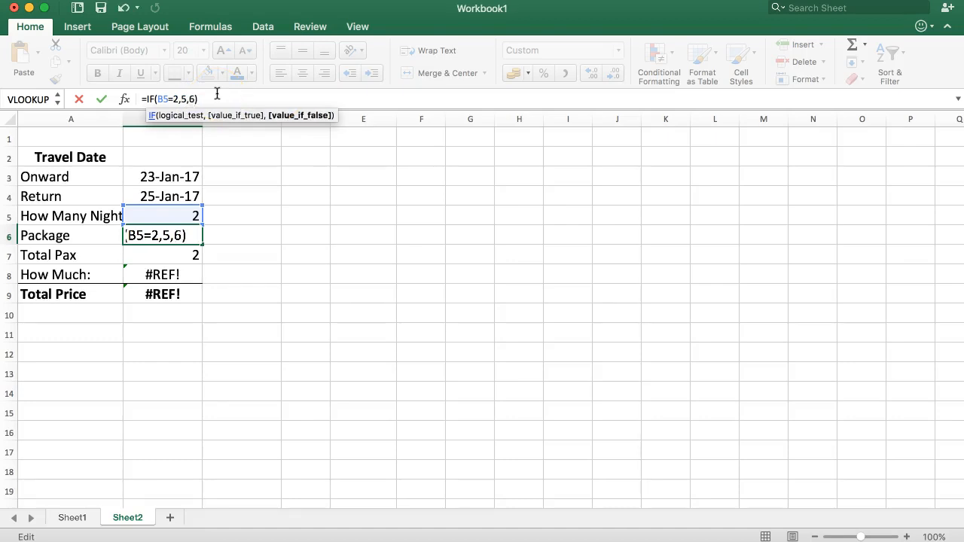
{"action": "type", "text": "6"}
{"action": "key", "text": "Return"}
Set the Onward travel date in B3 to 22/01/2017.
{"action": "left_click", "coordinate": [151, 181]}
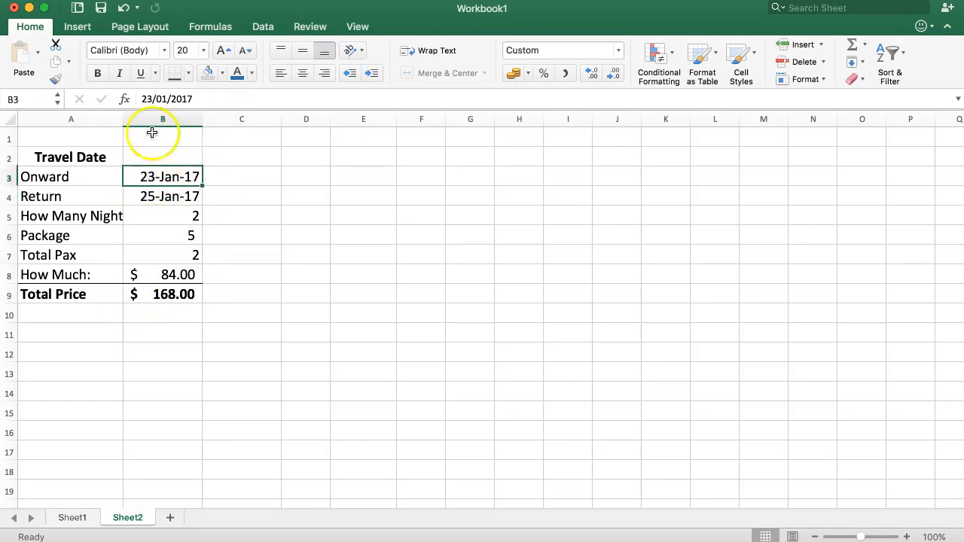
{"action": "left_click", "coordinate": [152, 99]}
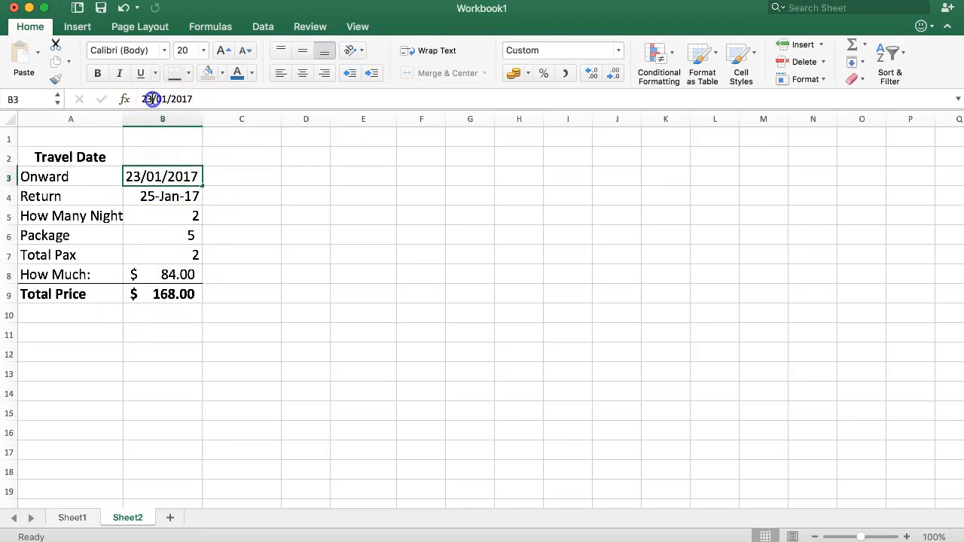
{"action": "key", "text": "BackSpace"}
{"action": "type", "text": "2"}
{"action": "key", "text": "Return"}
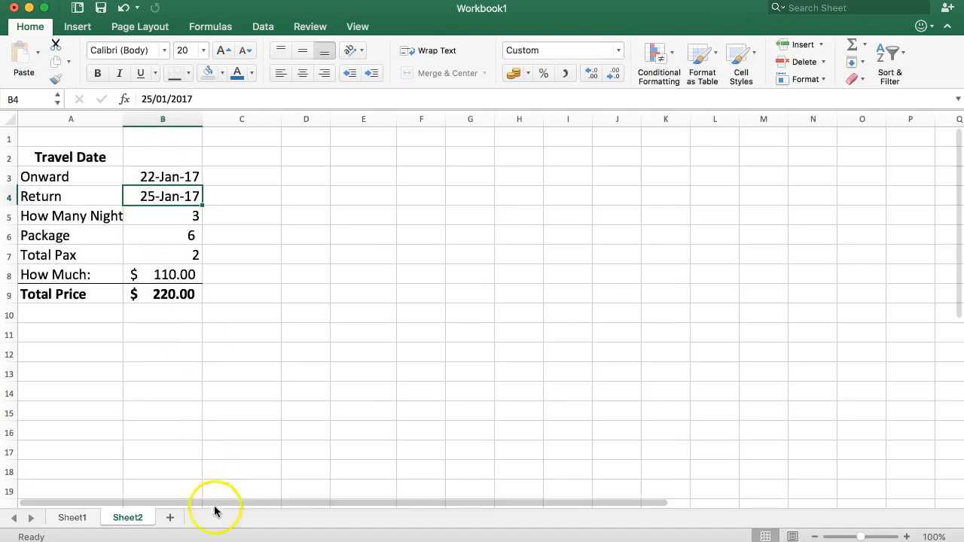
{"action": "left_click_drag", "start_coordinate": [67, 157], "coordinate": [175, 256]}
{"action": "left_click", "coordinate": [174, 294]}
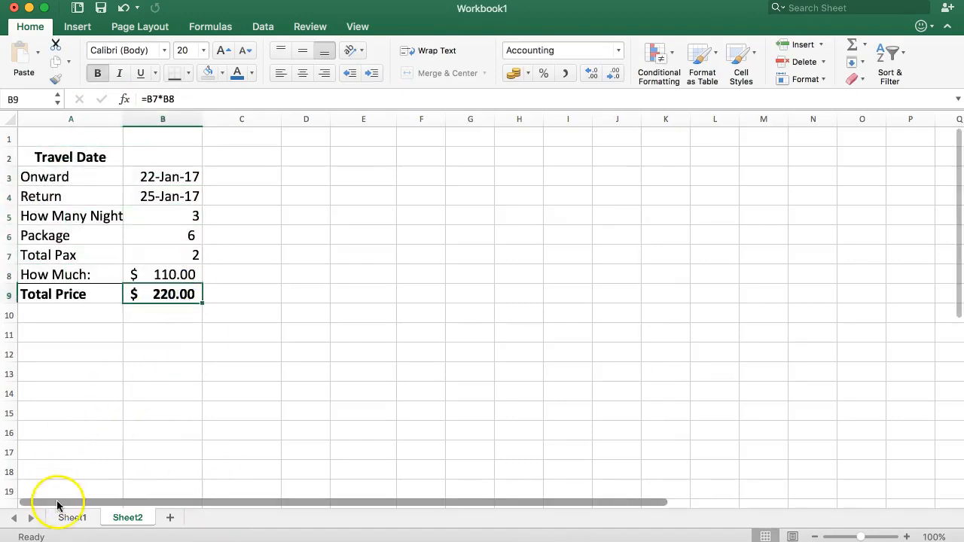
{"action": "left_click", "coordinate": [72, 517]}
{"action": "left_click", "coordinate": [127, 520]}
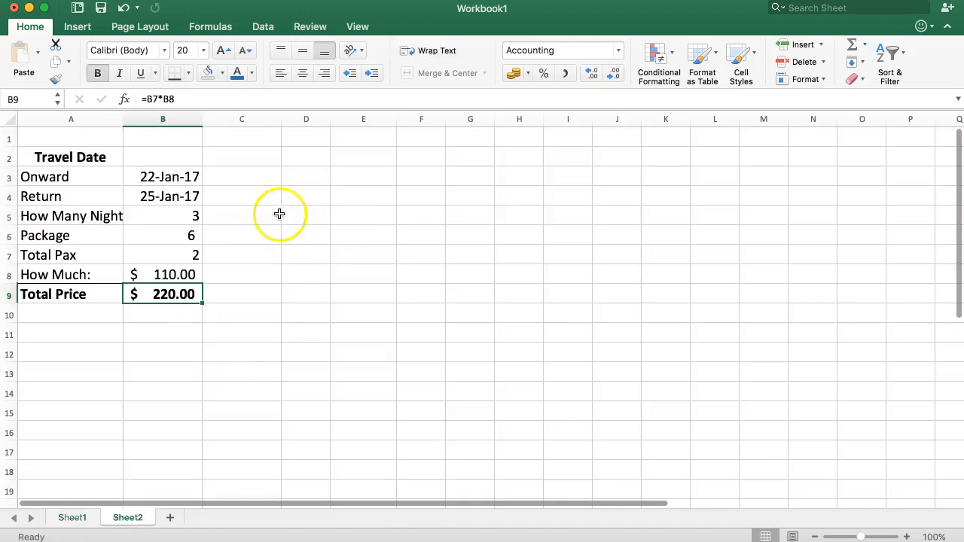
Colour the Rates 3D2N and Rates 4D3N headings above Sheet1's side tables blue to match the main table's header.
{"action": "left_click", "coordinate": [72, 517]}
{"action": "left_click", "coordinate": [594, 304]}
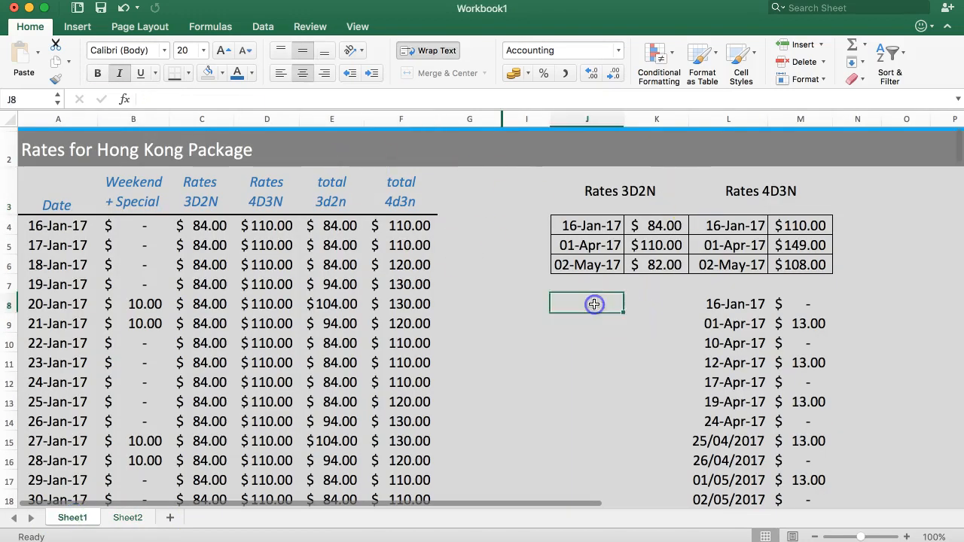
{"action": "left_click_drag", "start_coordinate": [586, 178], "coordinate": [757, 189]}
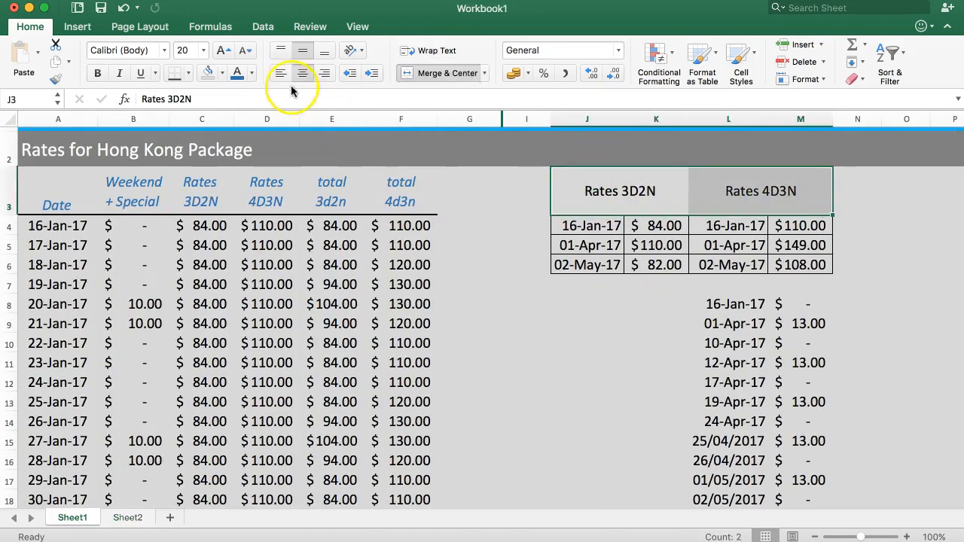
{"action": "left_click", "coordinate": [527, 266]}
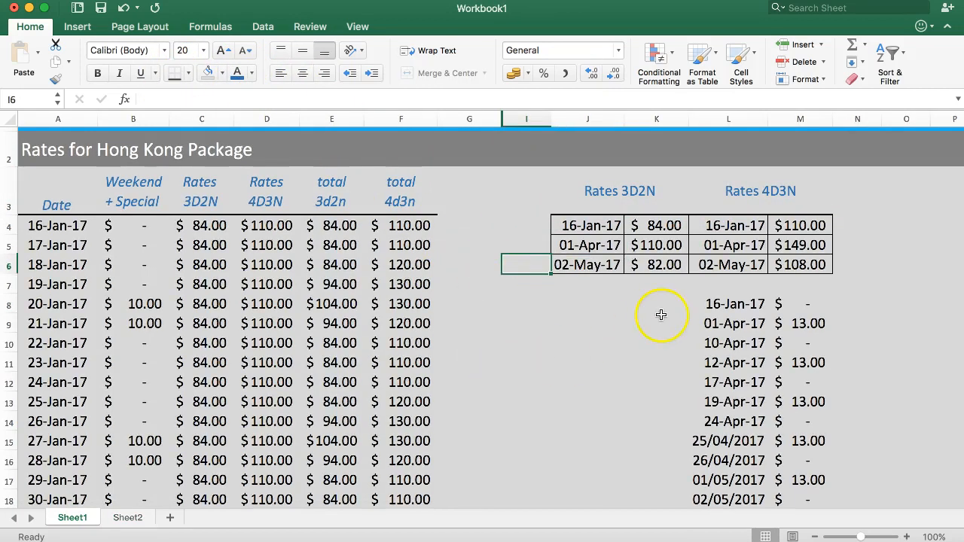
Look over the price calculator on Sheet2 and the rates table's header row on Sheet1.
{"action": "scroll", "coordinate": [532, 338], "scroll_direction": "down", "scroll_amount": 5}
{"action": "scroll", "coordinate": [544, 344], "scroll_direction": "up", "scroll_amount": 5}
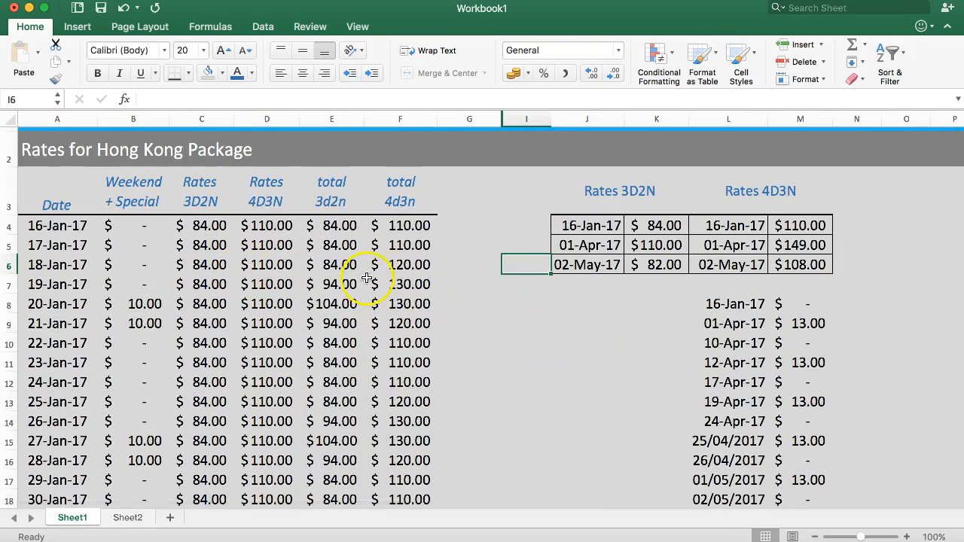
{"action": "left_click", "coordinate": [128, 517]}
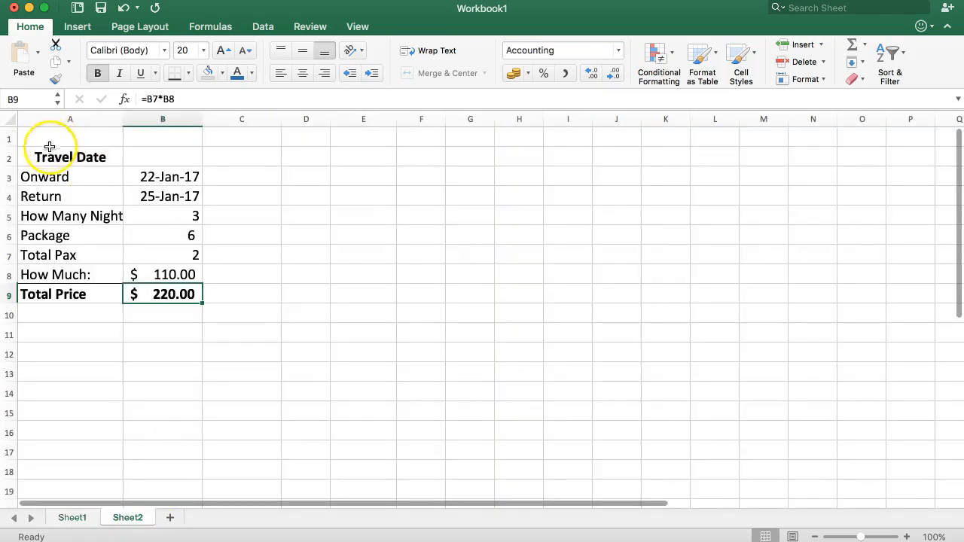
{"action": "left_click_drag", "start_coordinate": [47, 146], "coordinate": [216, 350]}
{"action": "left_click", "coordinate": [72, 518]}
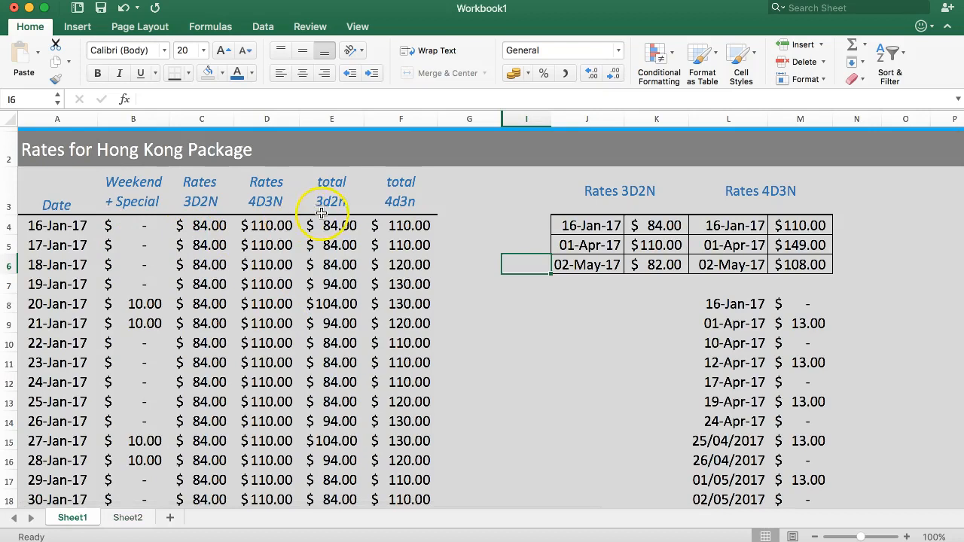
{"action": "left_click_drag", "start_coordinate": [115, 192], "coordinate": [376, 194]}
{"action": "left_click", "coordinate": [453, 199]}
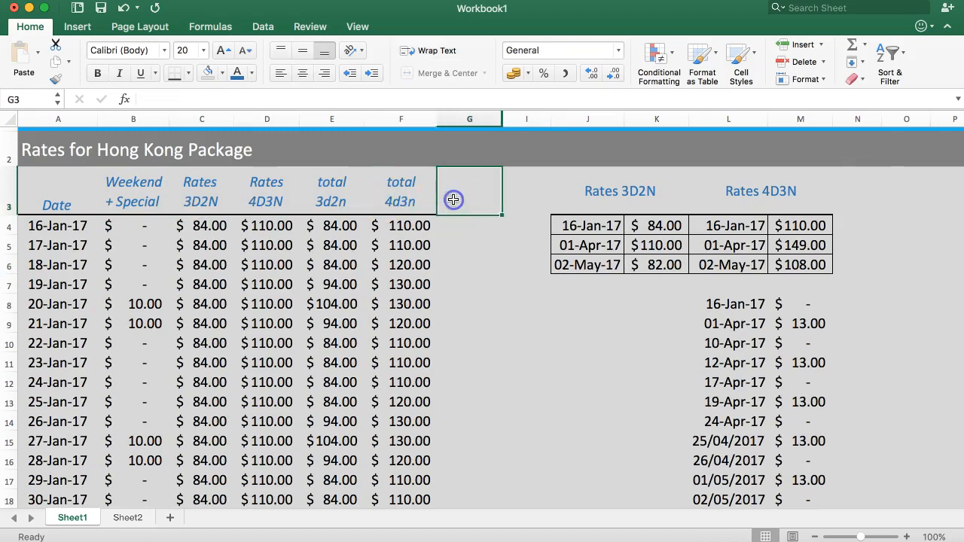